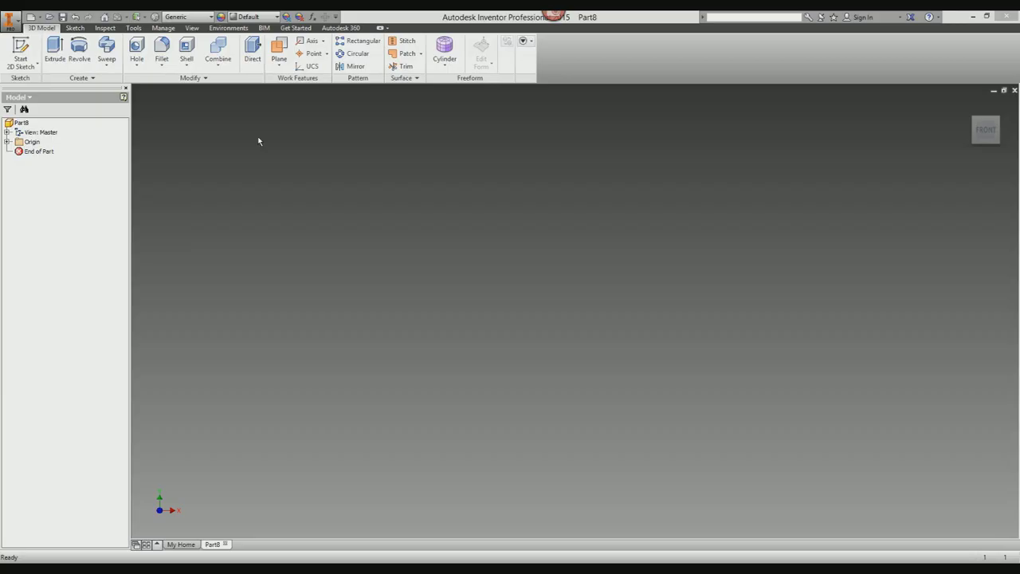
Start a 2D sketch on the XY plane.
click(30, 50)
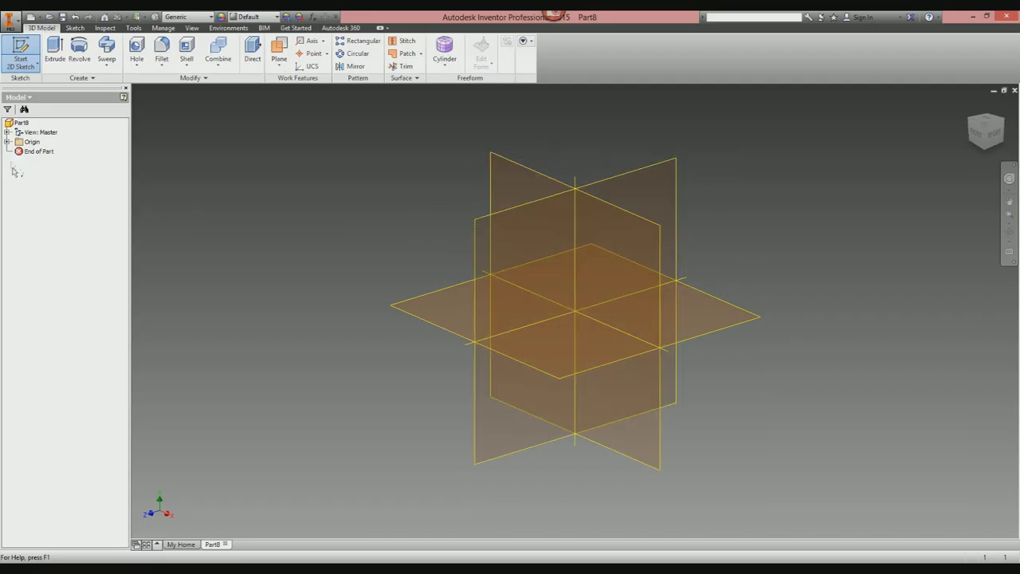
click(6, 141)
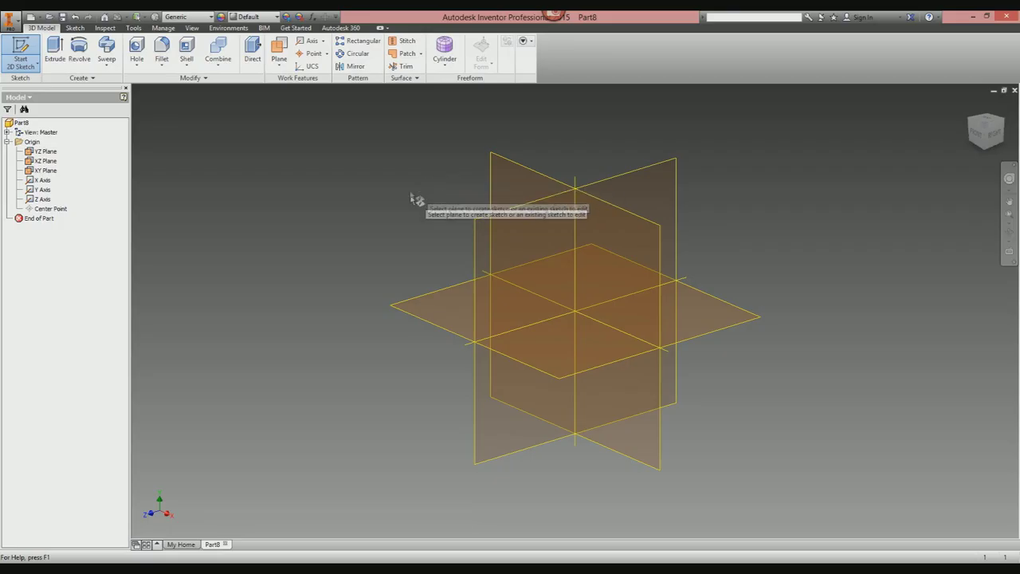
click(507, 163)
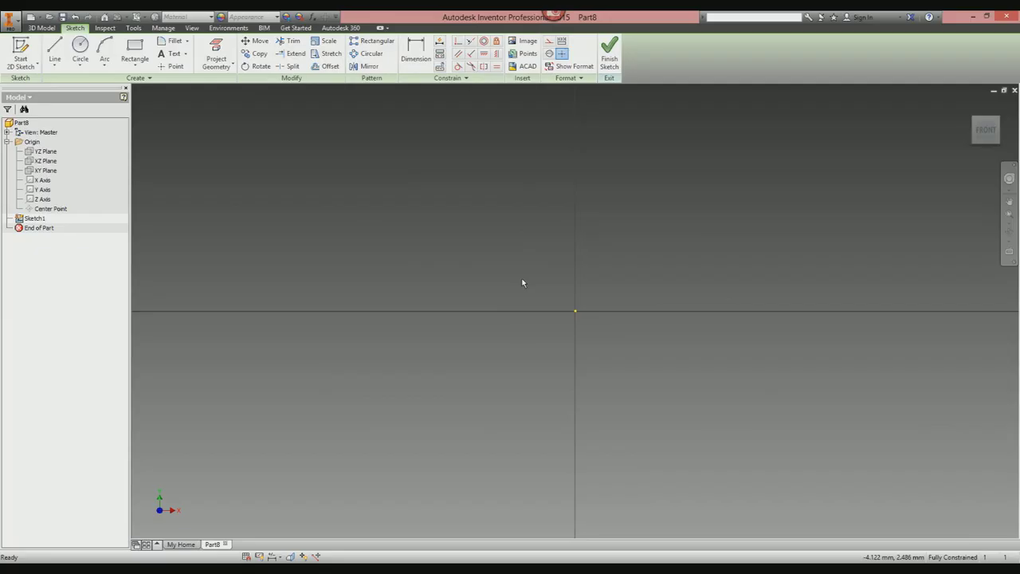
Sketch a long freeform chain of straight lines and tangent arcs around the origin, and finish the 2D sketch.
click(55, 49)
click(255, 361)
click(325, 193)
click(412, 303)
click(526, 185)
click(820, 170)
click(833, 390)
drag(833, 391, 731, 470)
click(487, 524)
click(286, 459)
click(194, 329)
drag(407, 114, 441, 119)
click(711, 89)
scroll(647, 249, down, 5)
scroll(647, 258, up, 8)
scroll(643, 280, up, 5)
click(570, 238)
click(471, 140)
drag(279, 244, 247, 292)
click(226, 464)
click(388, 499)
drag(637, 481, 689, 452)
drag(791, 373, 855, 242)
click(892, 117)
click(768, 110)
drag(769, 110, 694, 163)
click(534, 180)
click(239, 142)
click(539, 340)
click(833, 306)
right_click(753, 237)
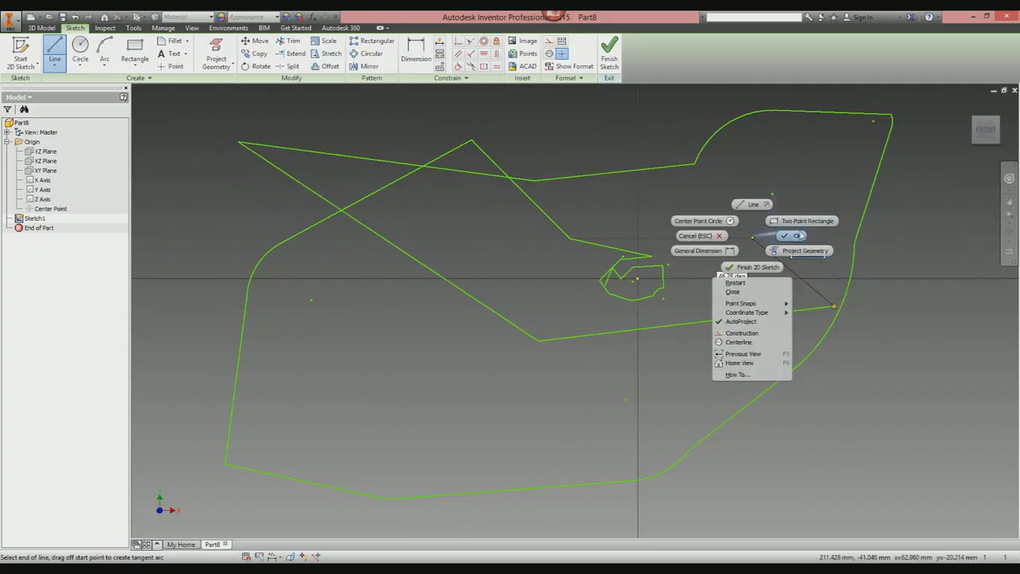
click(786, 232)
click(609, 60)
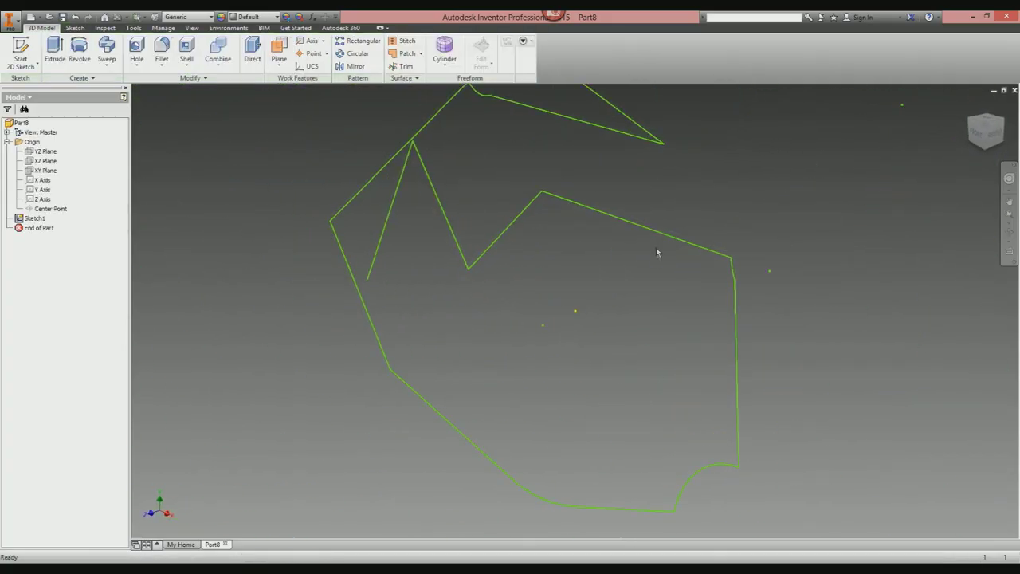
Examine from several viewing angles how the sketched lines and arcs lie relative to the XY plane.
scroll(651, 290, up, 4)
mouse_move(651, 272)
middle_down()
mouse_move(650, 290)
mouse_move(643, 282)
mouse_move(510, 282)
mouse_move(557, 285)
middle_up()
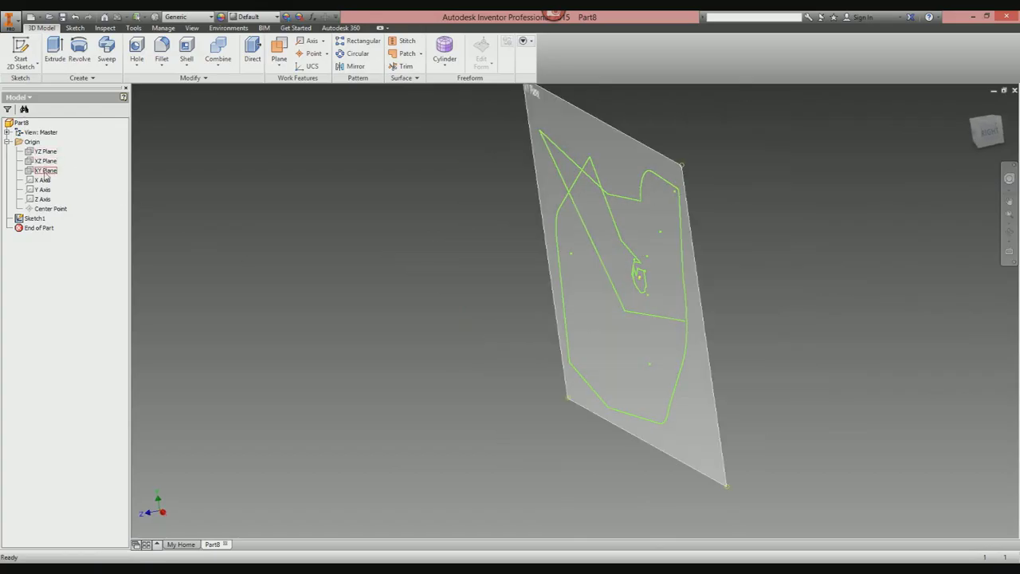
click(631, 273)
key(F4)
shift+middle_drag(631, 274, 582, 273)
drag(635, 273, 636, 273)
shift+middle_drag(636, 274, 634, 274)
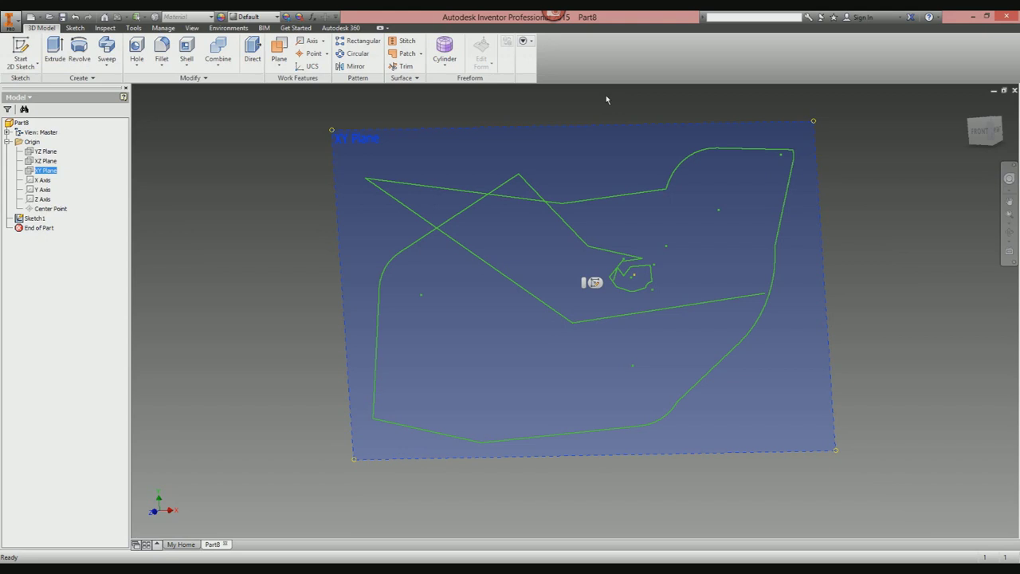
click(283, 326)
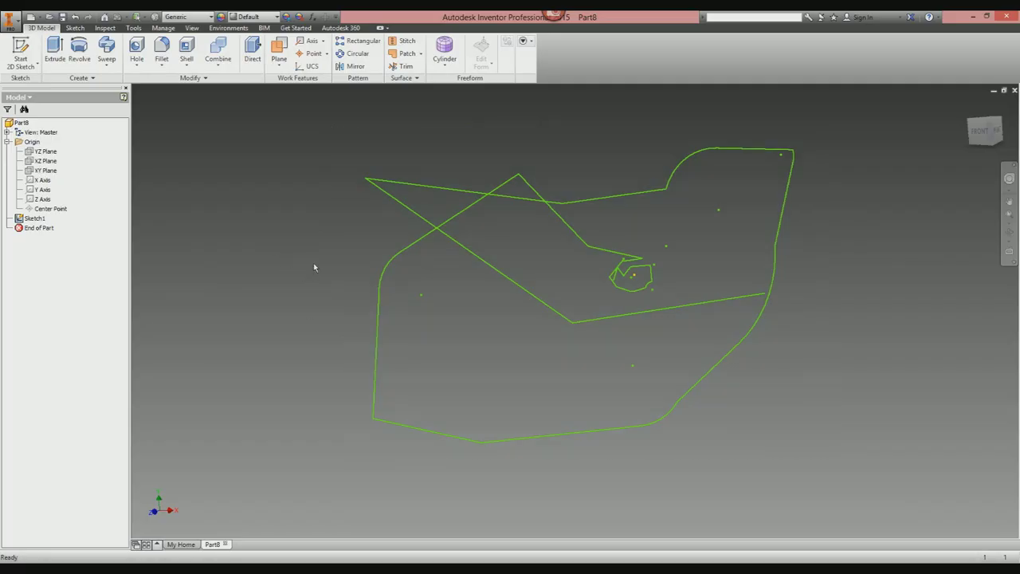
shift+middle_drag(362, 297, 223, 297)
shift+middle_drag(248, 305, 360, 305)
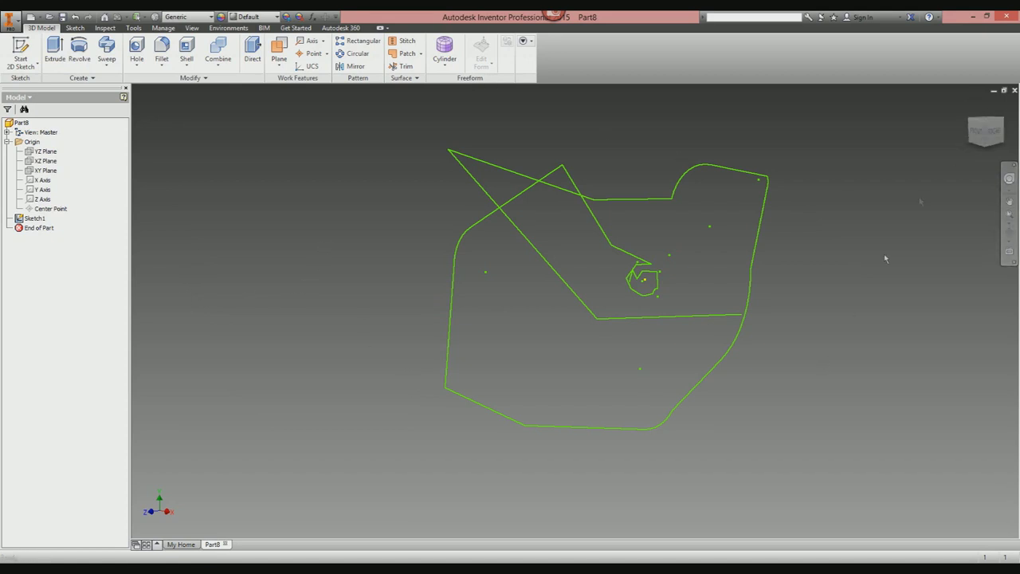
Delete the freeform 2D sketch from the part.
right_click(35, 218)
click(58, 246)
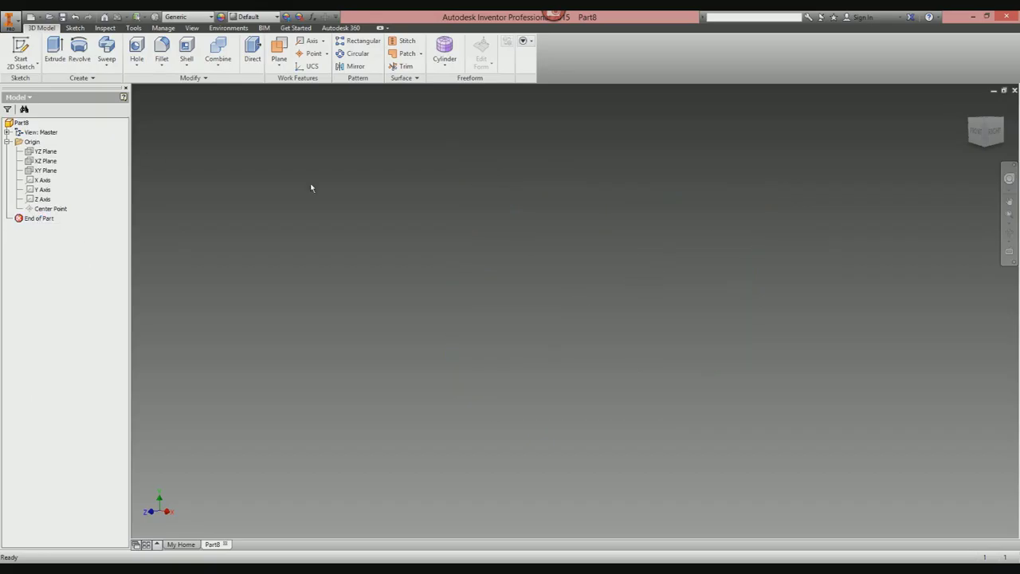
Start a new 3D sketch in the empty part.
click(37, 68)
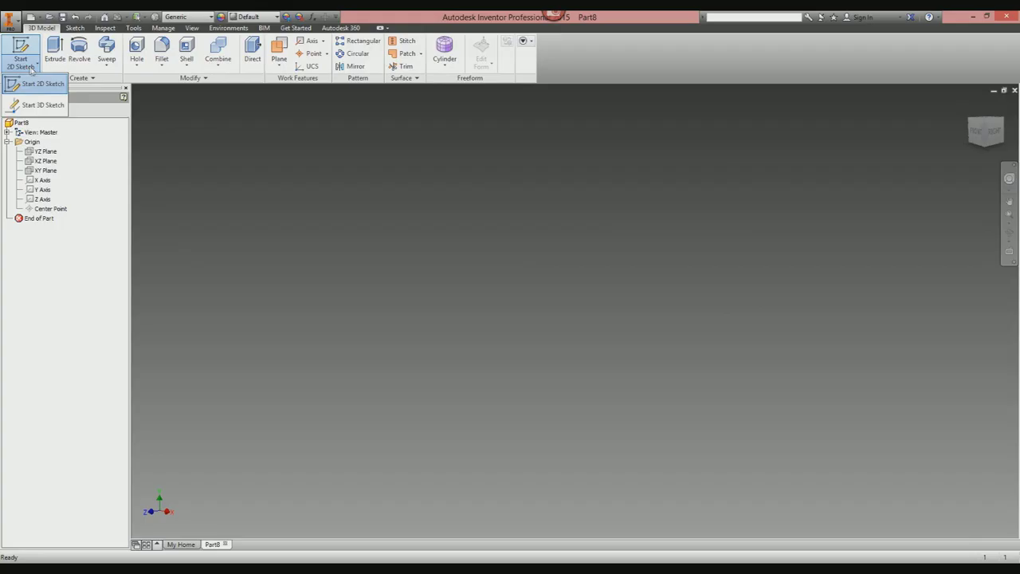
click(42, 105)
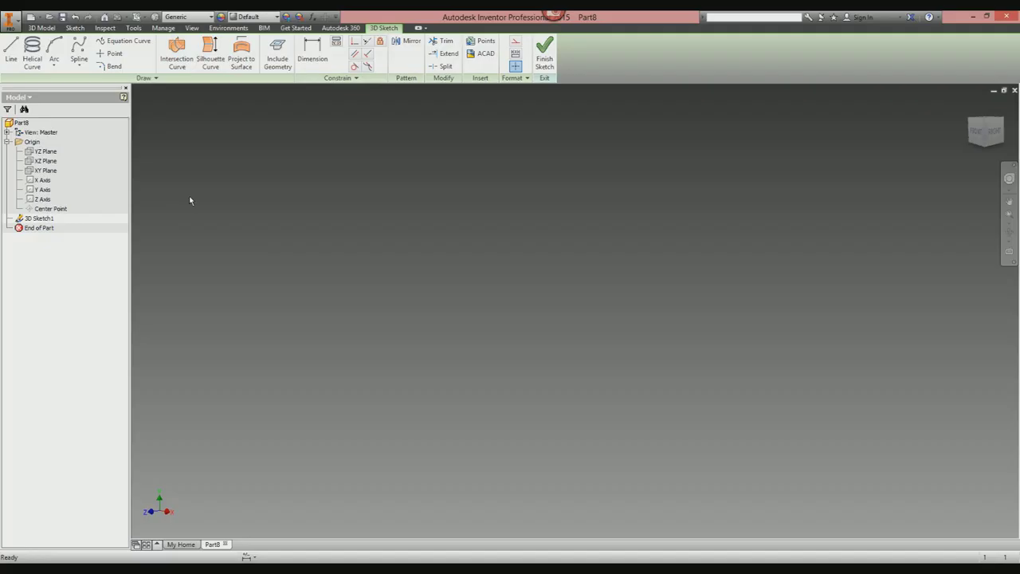
click(16, 63)
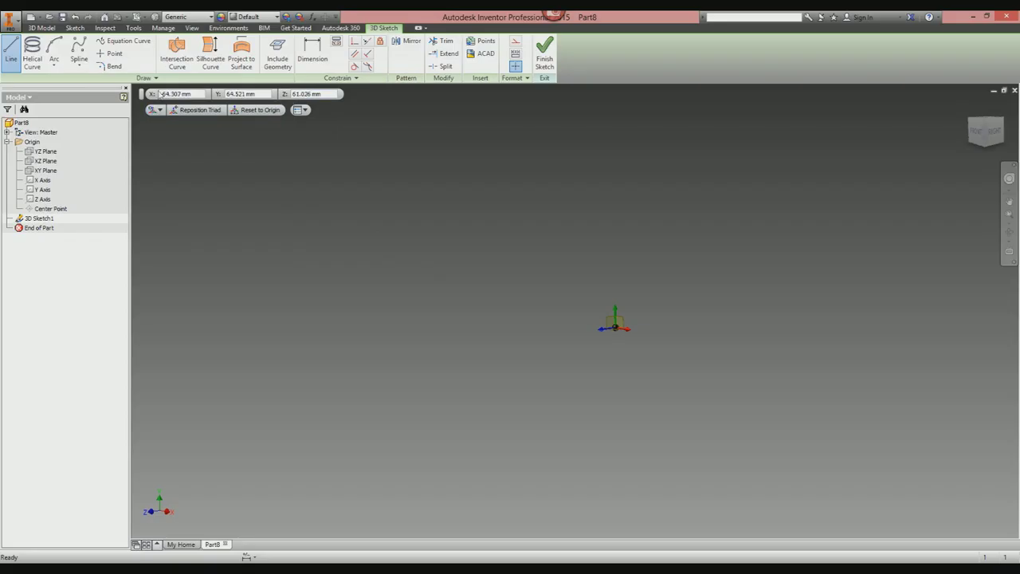
click(154, 79)
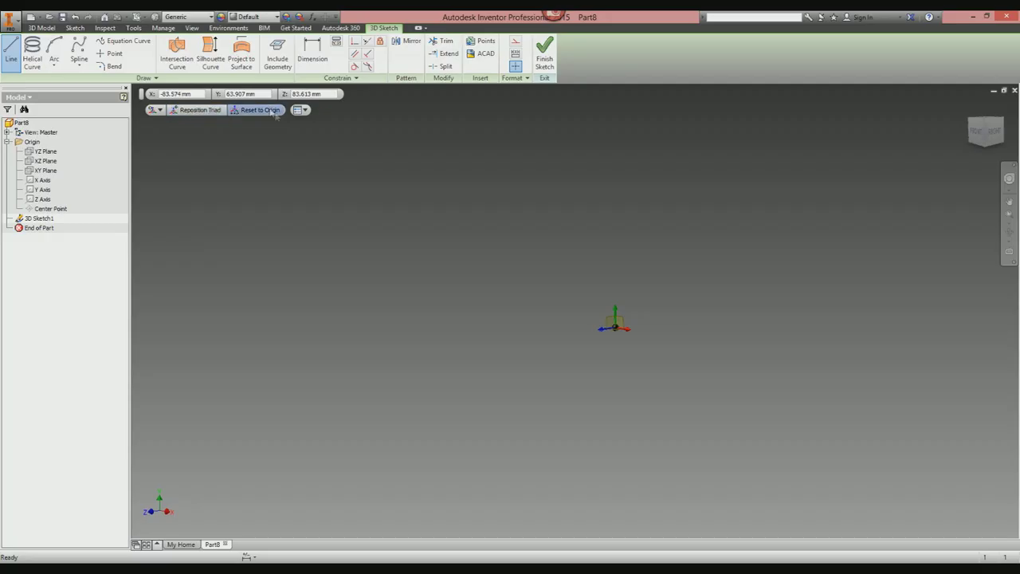
key(F6)
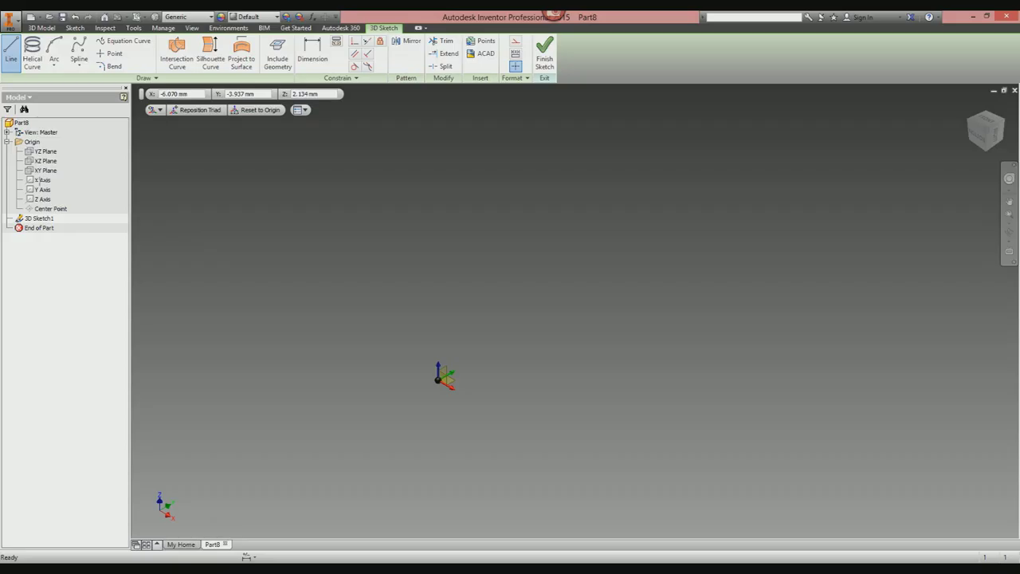
key(Escape)
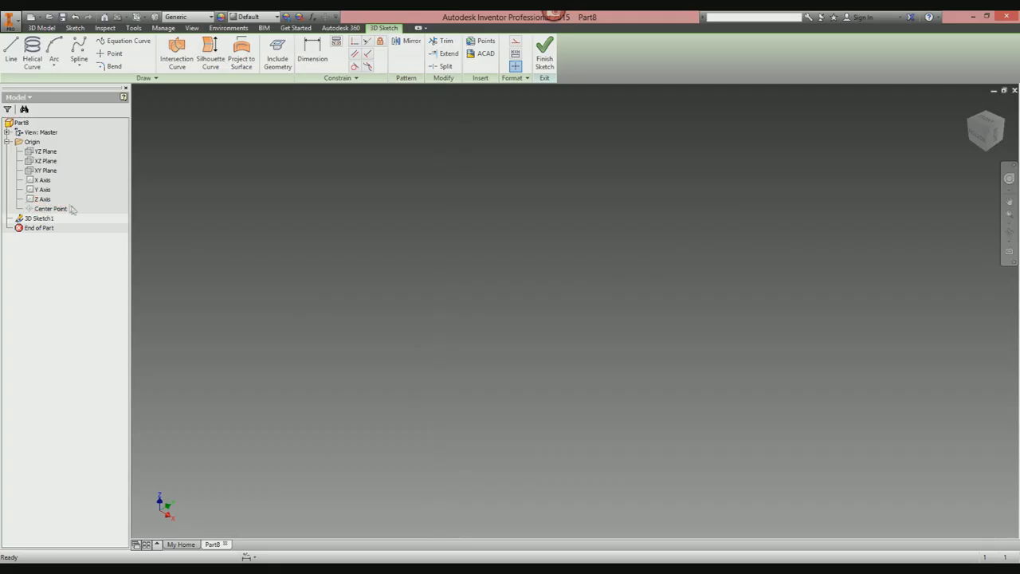
click(12, 52)
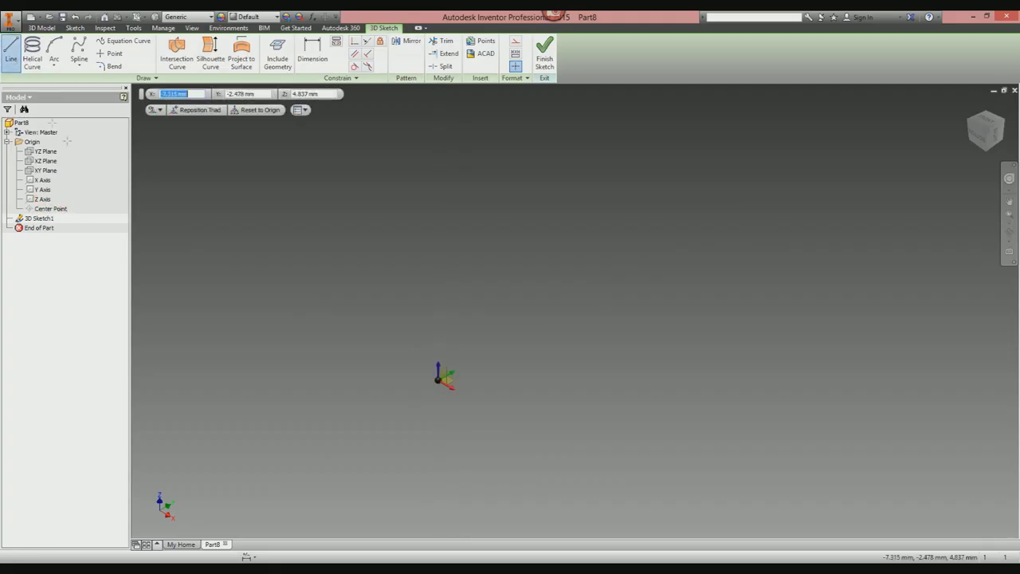
click(437, 381)
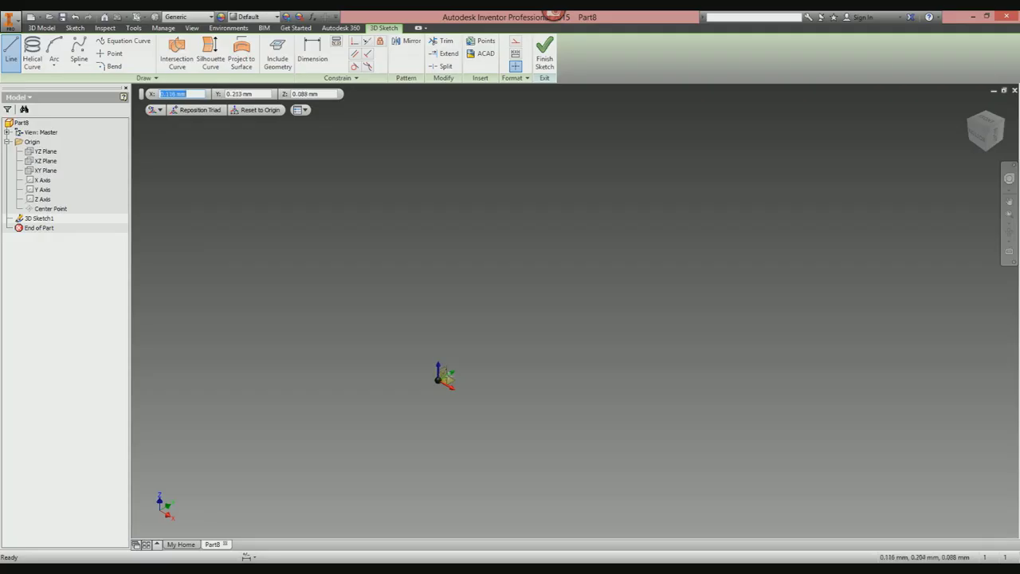
click(446, 380)
key(Escape)
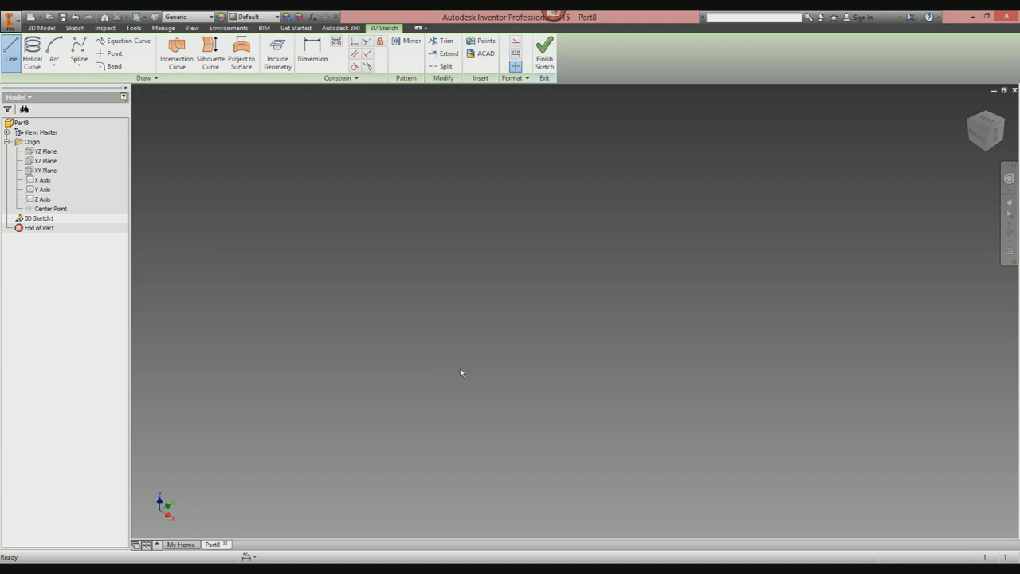
Set the annotation scale to 2 in the application options.
click(10, 20)
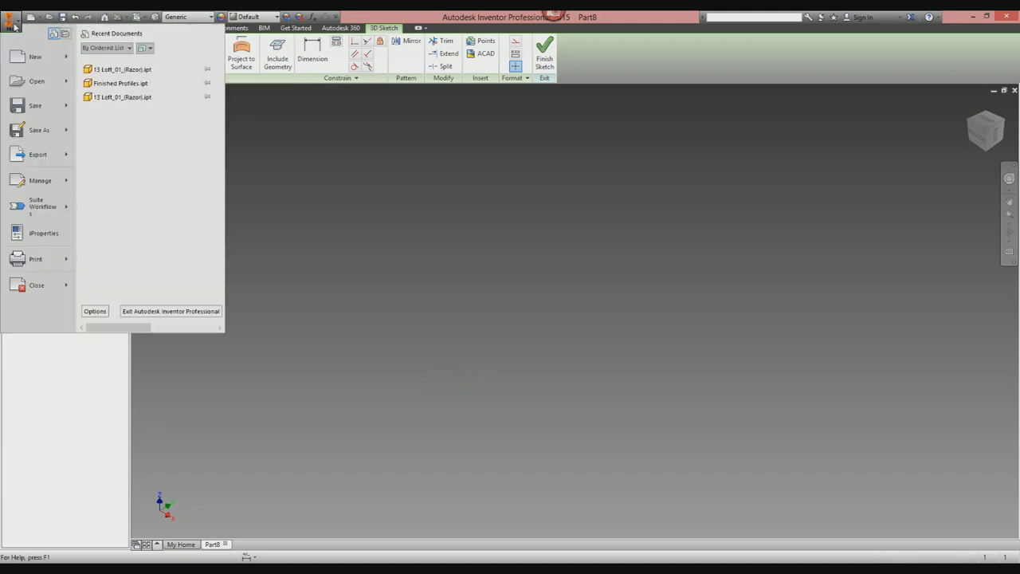
click(94, 311)
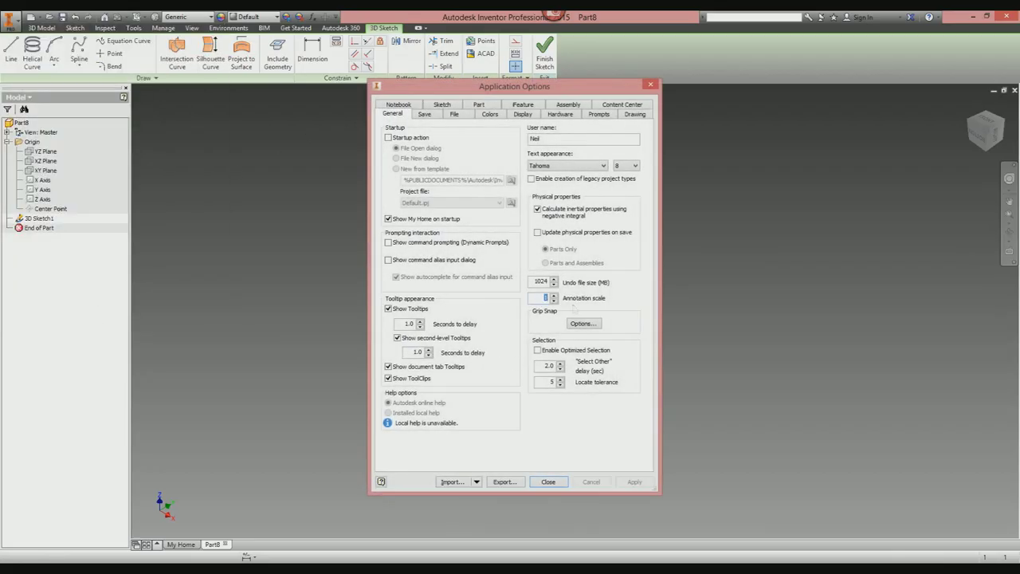
text(2)
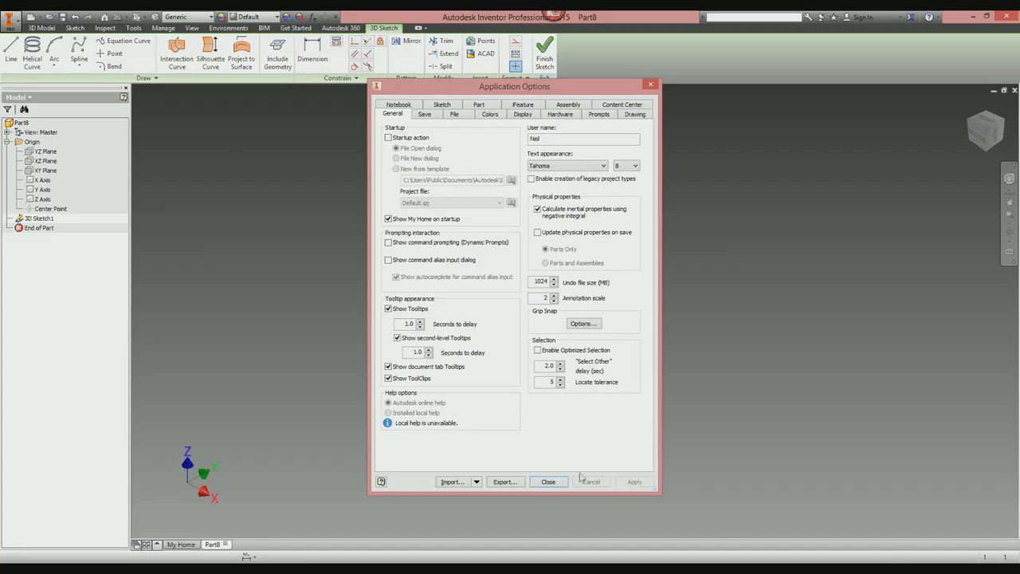
click(548, 481)
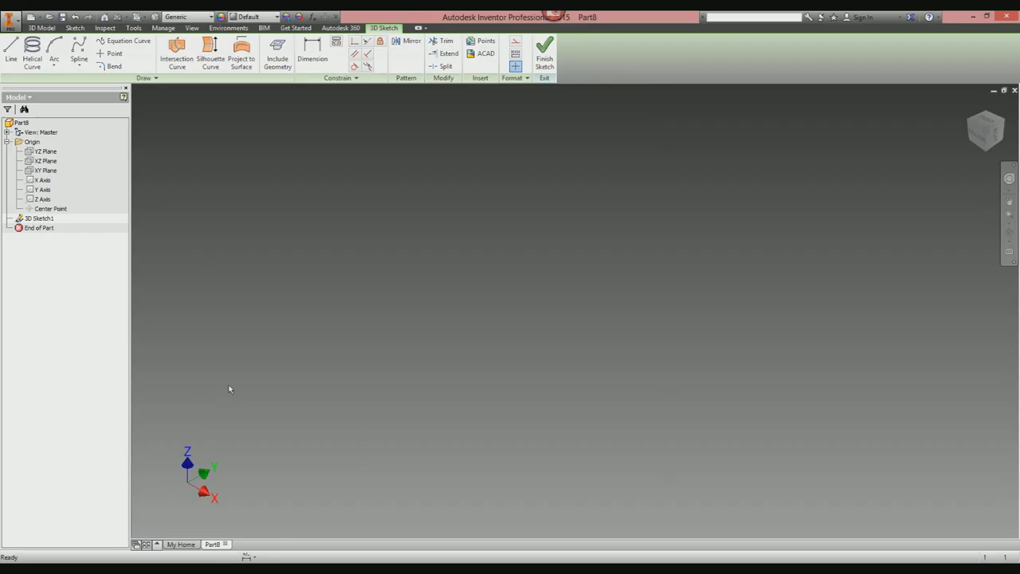
Draw a 3D sketch line about 43 mm long from the origin's center point up along the Z axis, using the YZ drawing plane.
click(11, 53)
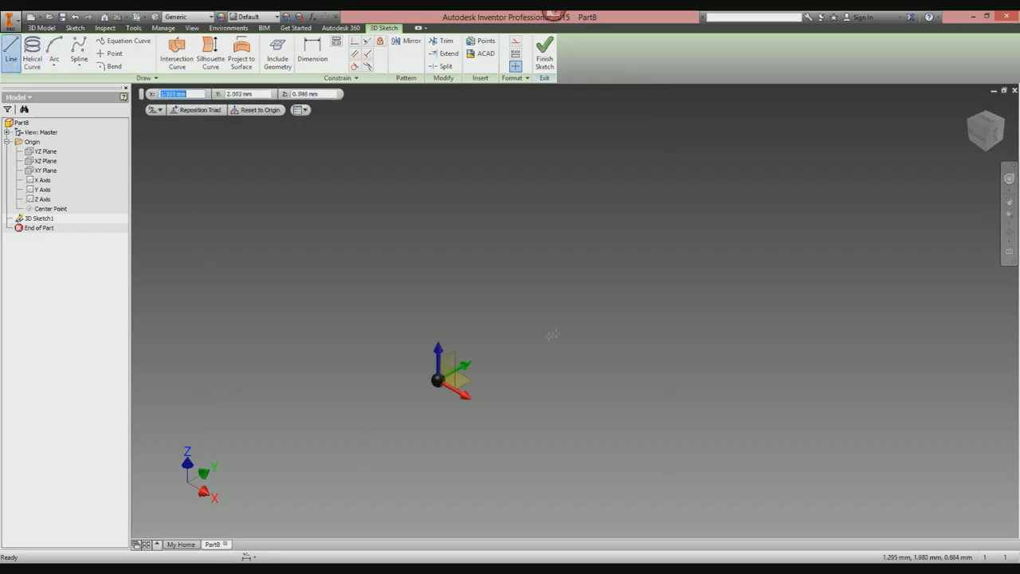
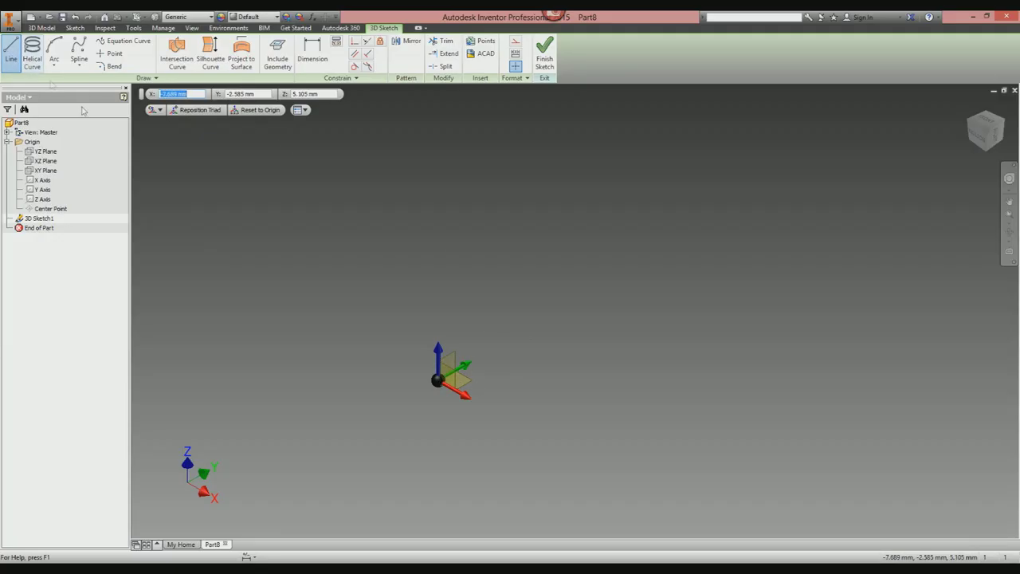
click(38, 206)
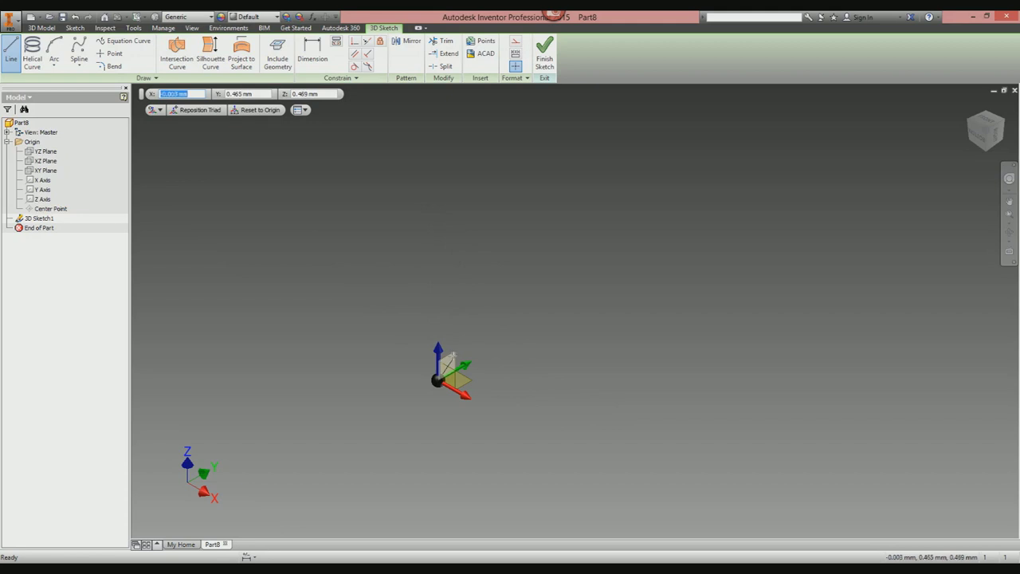
click(452, 356)
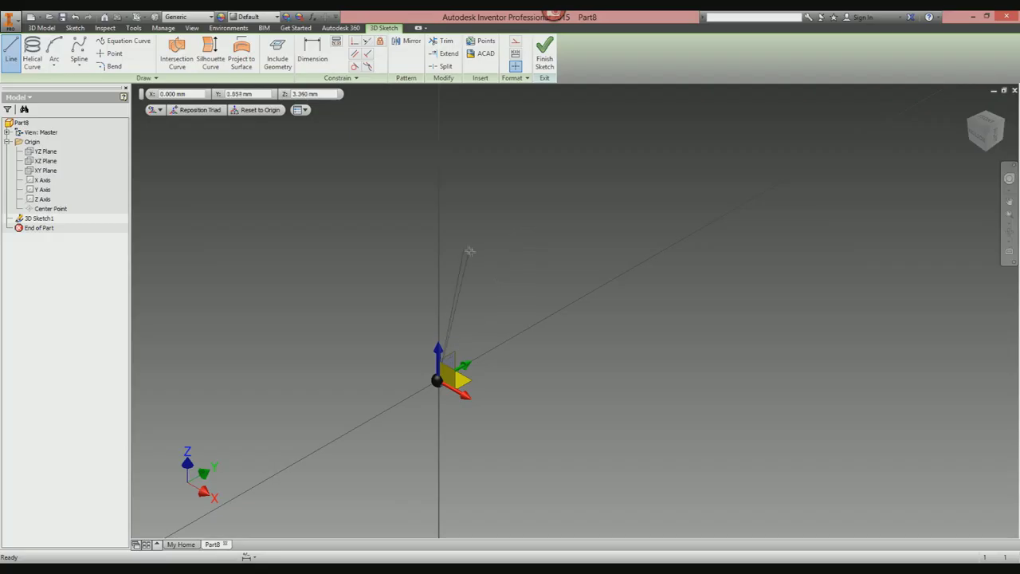
middle_drag(478, 203, 475, 293)
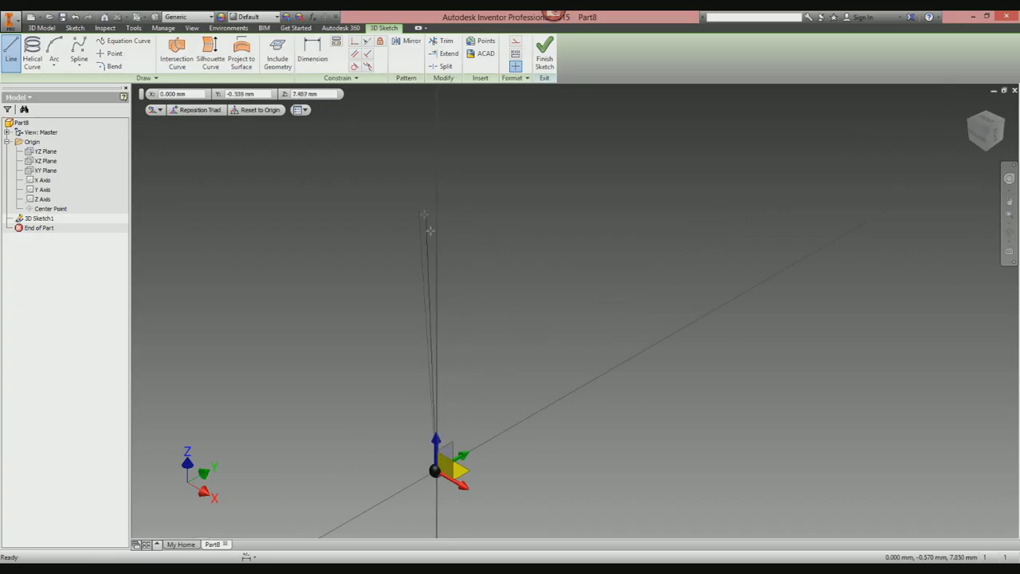
scroll(457, 267, up, 3)
middle_drag(457, 266, 479, 391)
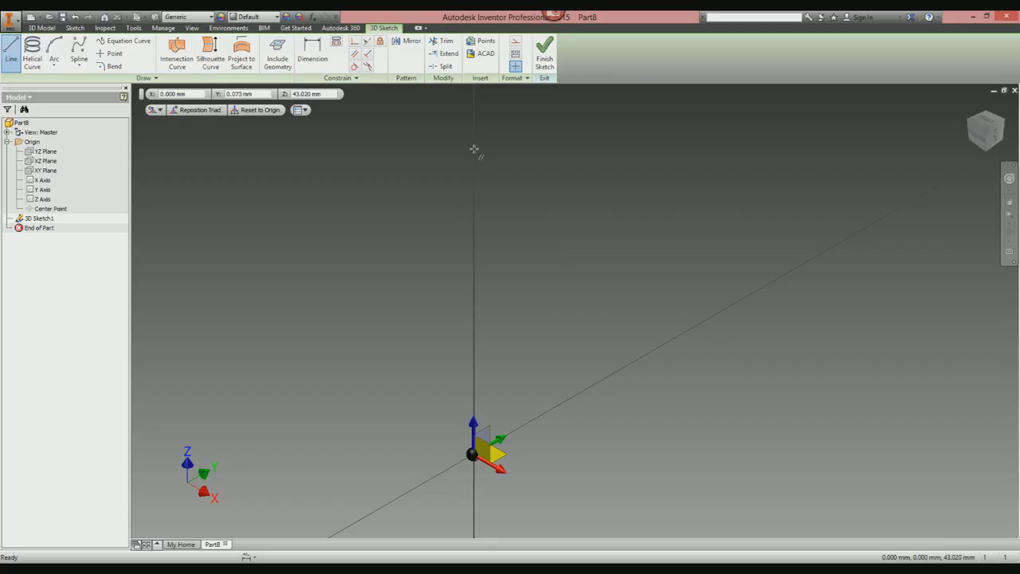
click(473, 149)
right_click(498, 214)
click(542, 216)
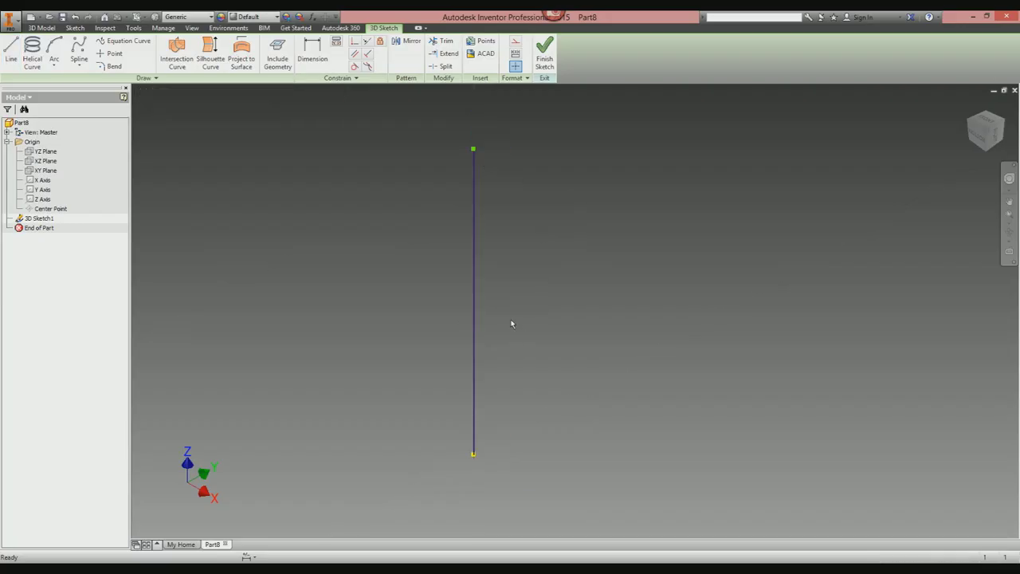
middle_drag(523, 252, 521, 295)
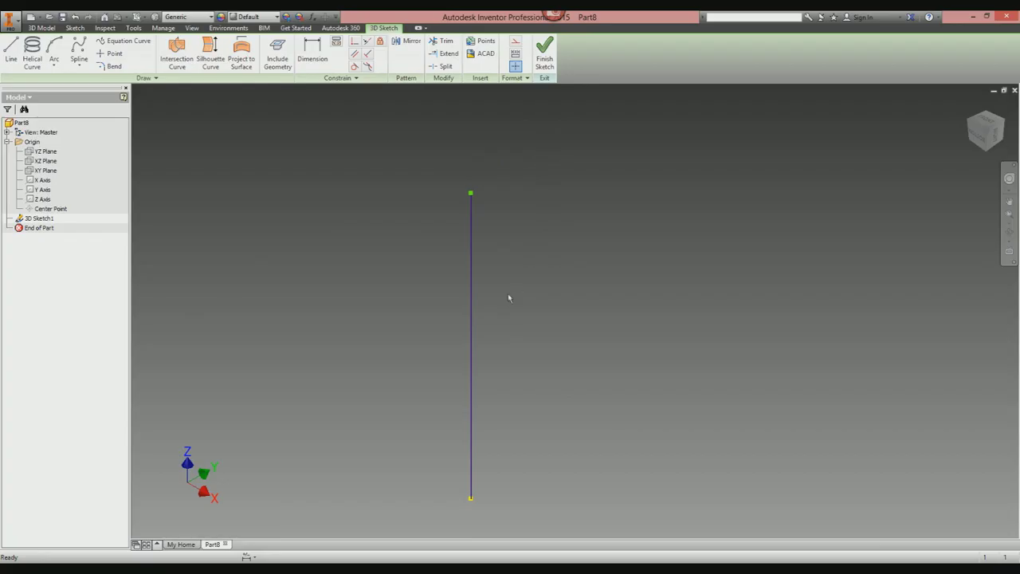
Dimension the vertical line's length and set it to 50 mm.
click(305, 62)
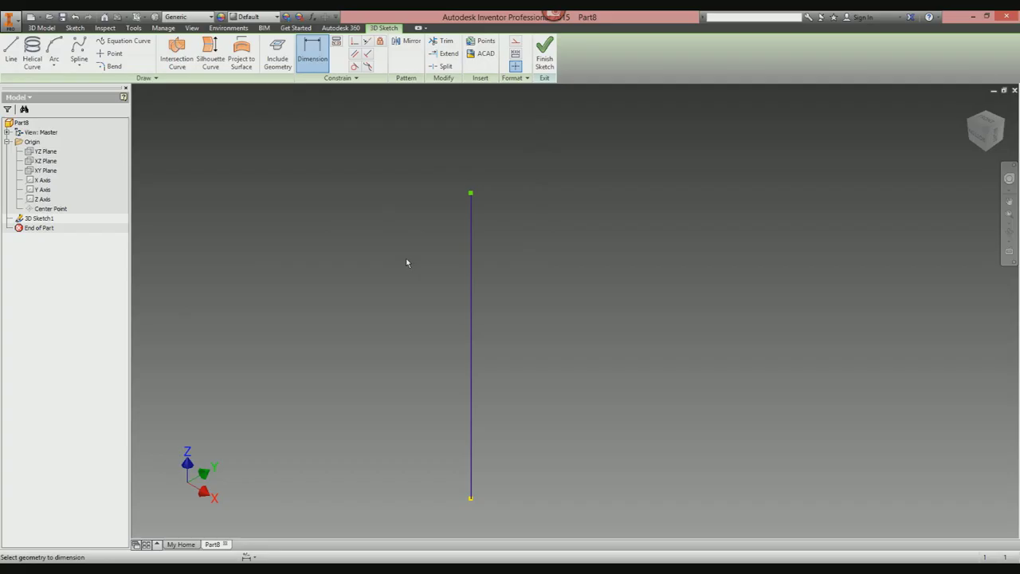
click(471, 250)
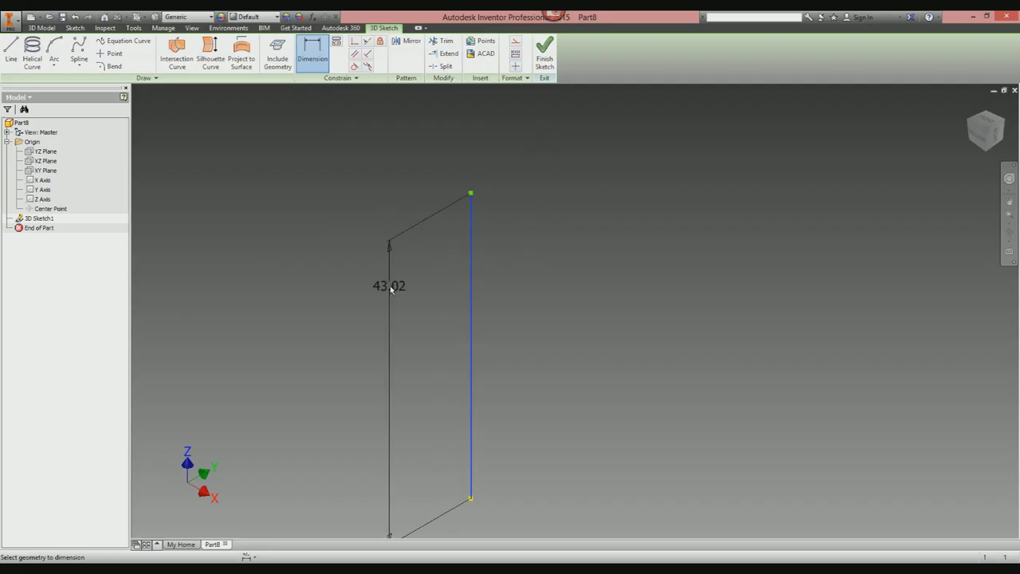
click(388, 285)
text(50)
key(Return)
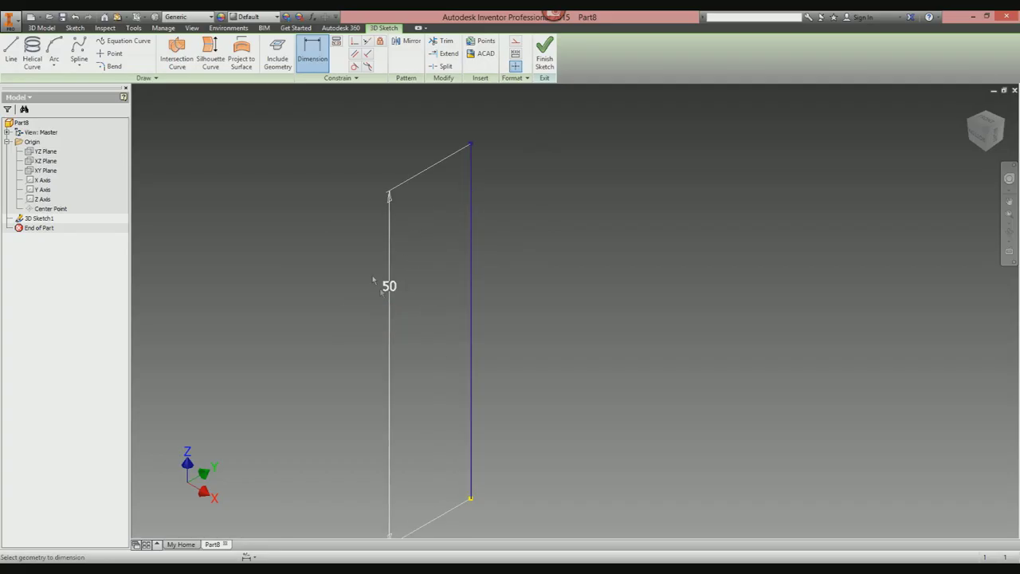
scroll(530, 326, down, 3)
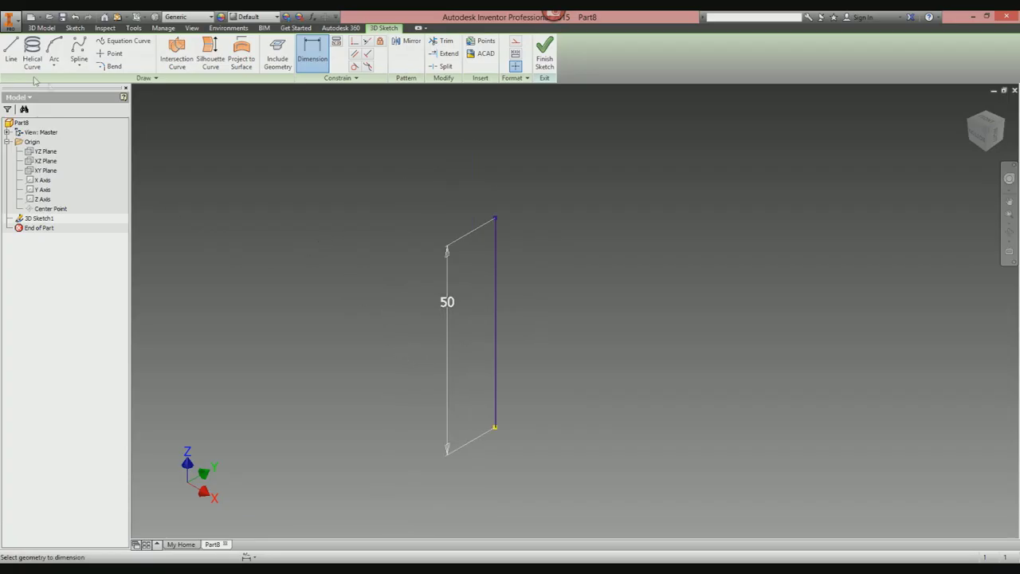
Draw a 3D line about 63 mm long along the X axis from the vertical line's upper end, using the XY drawing plane.
click(11, 53)
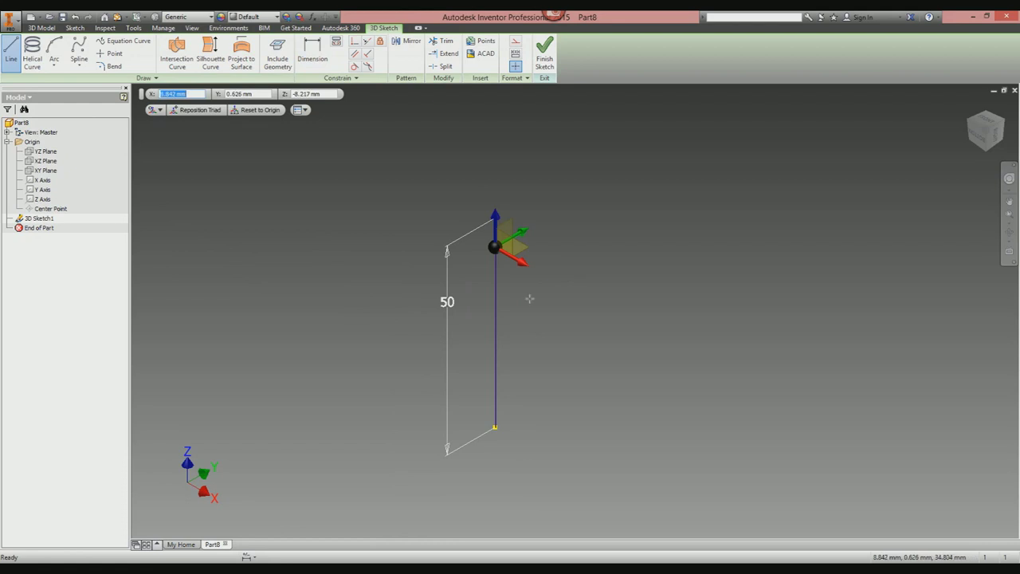
mouse_move(529, 299)
shift+middle_down()
mouse_move(471, 307)
mouse_move(518, 299)
shift+middle_up()
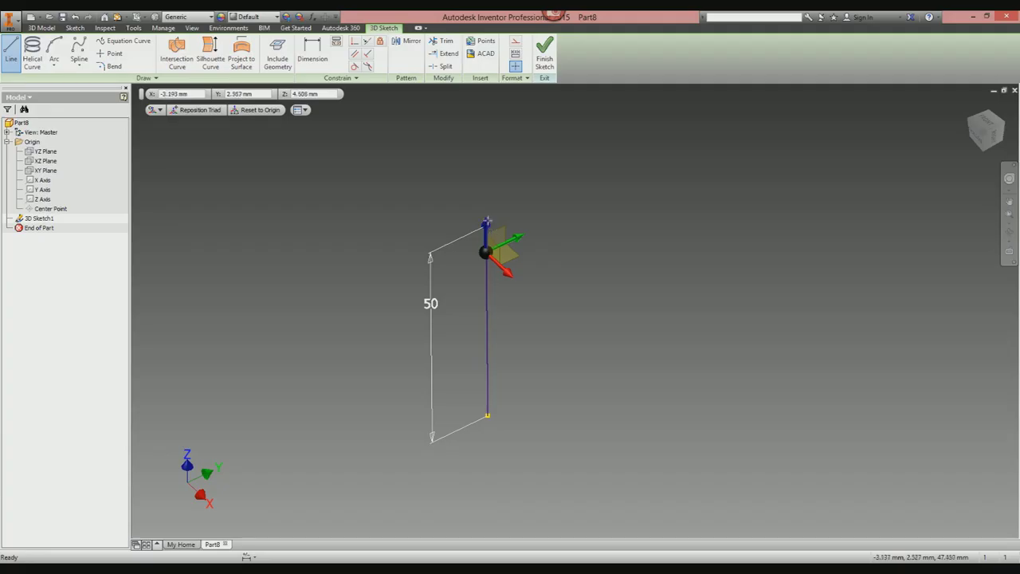
click(485, 224)
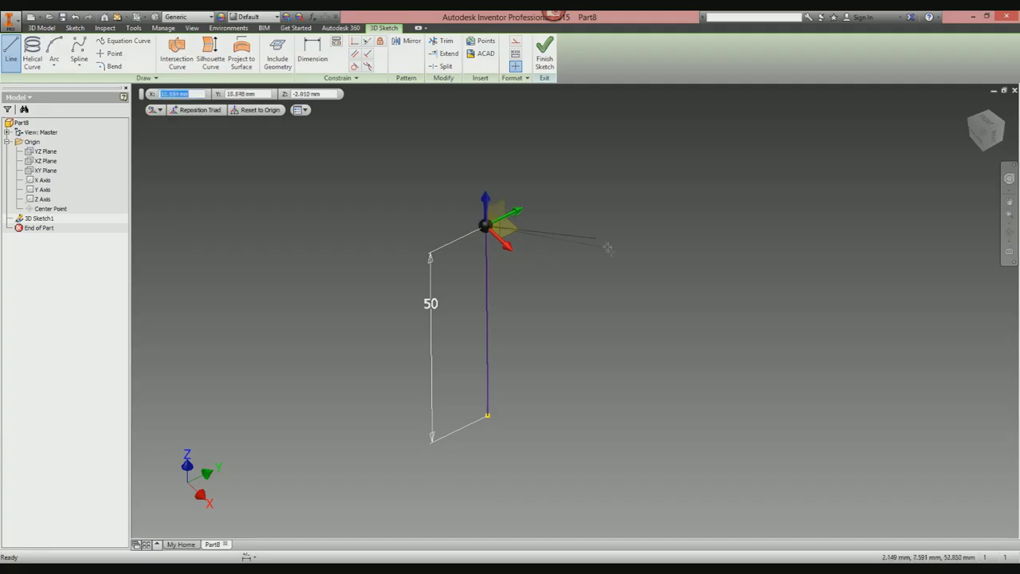
click(508, 227)
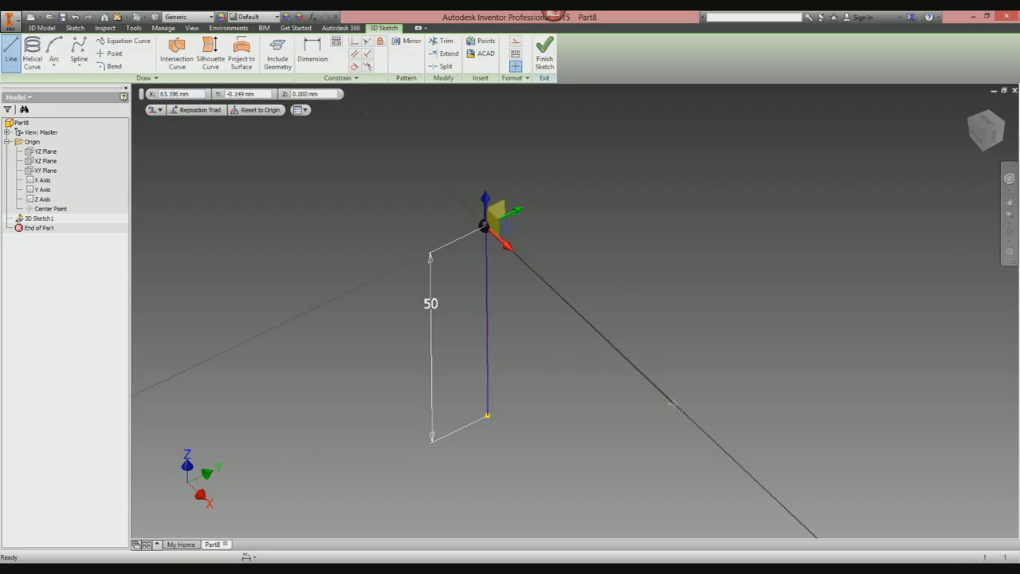
click(673, 404)
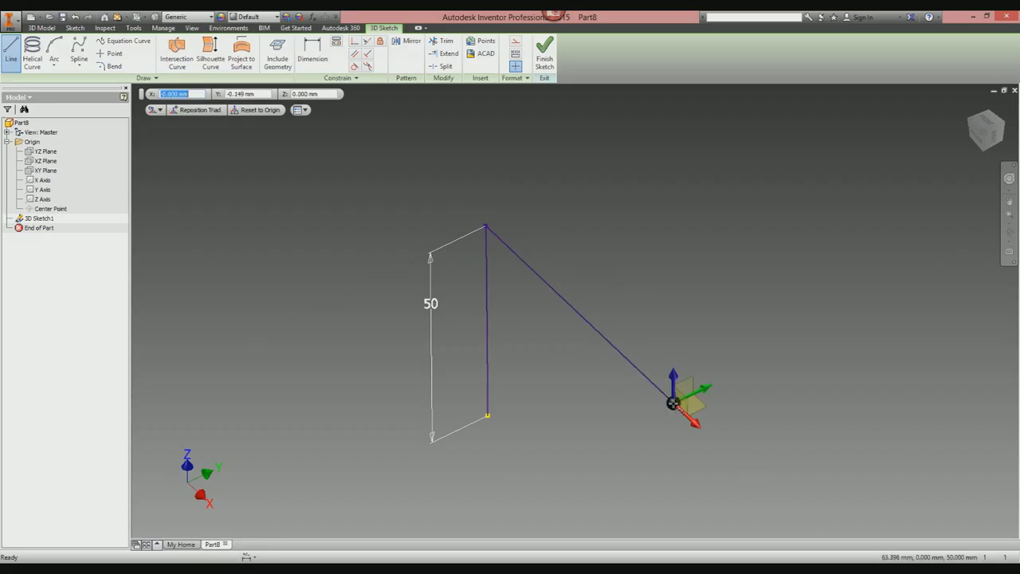
Continue the chain with six axis-parallel segments: along Y, back along X, down Z, along Y, up Z and back along Y.
click(800, 341)
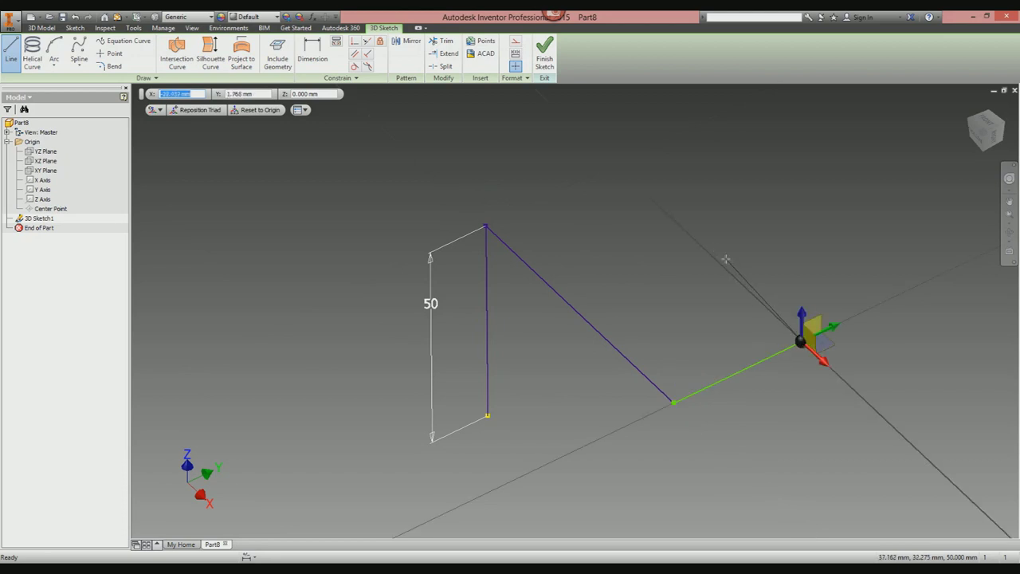
click(690, 235)
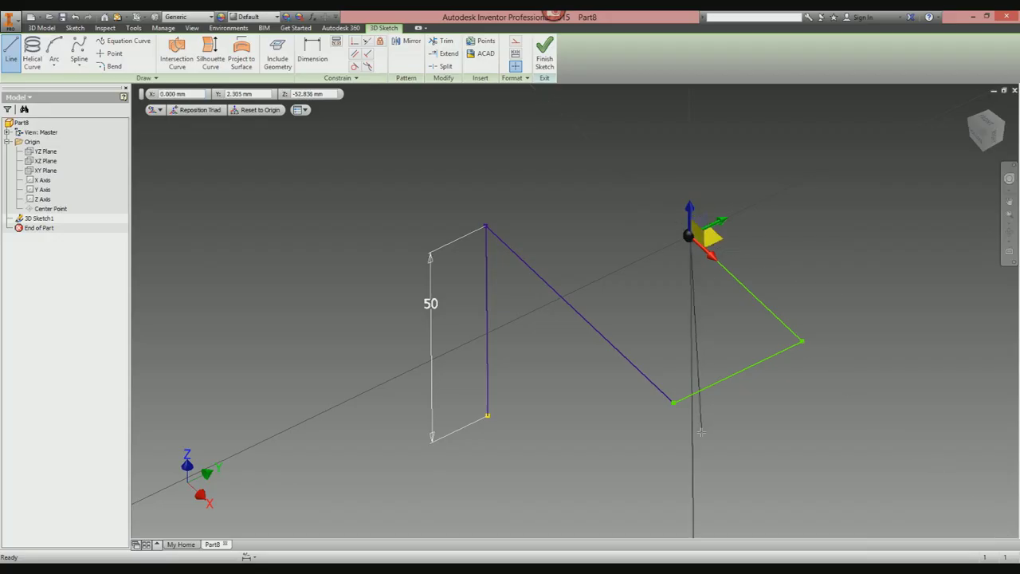
click(690, 398)
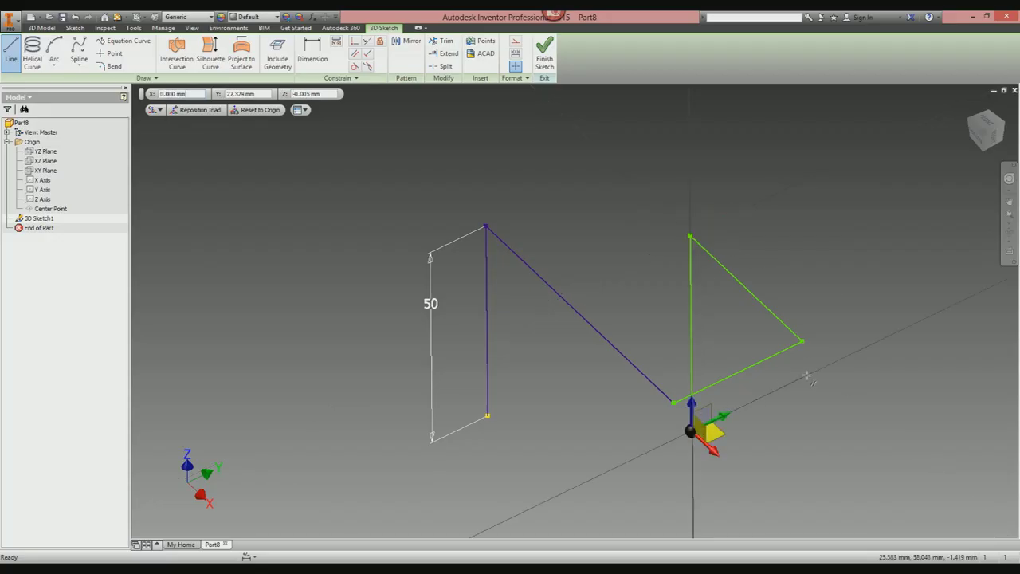
click(851, 354)
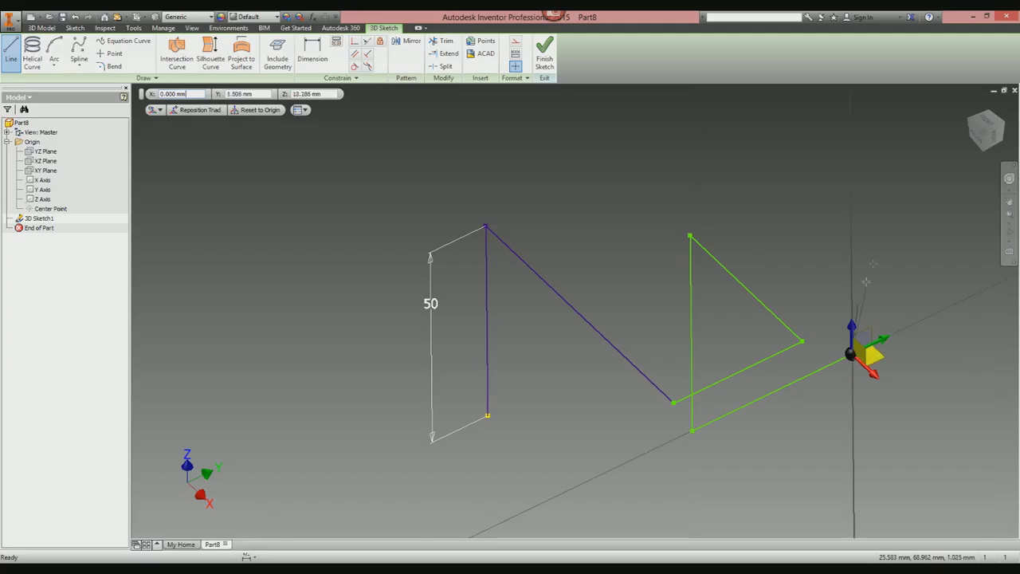
click(851, 174)
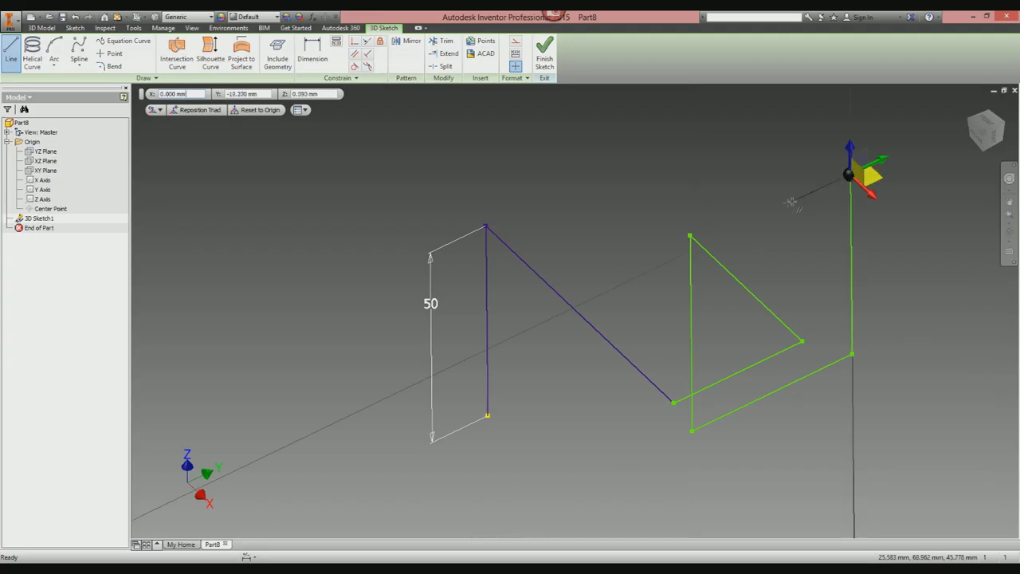
click(776, 209)
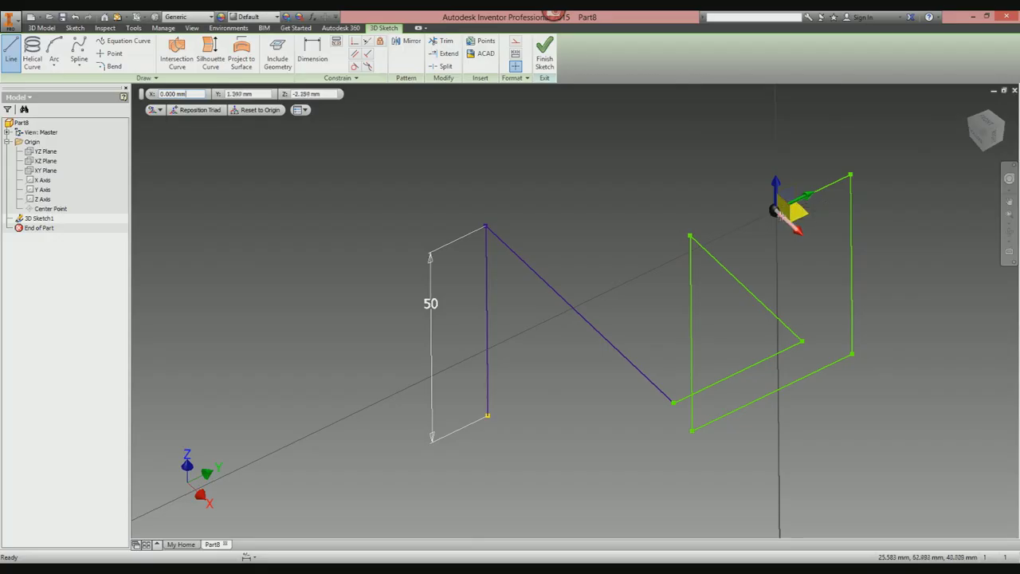
key(Escape)
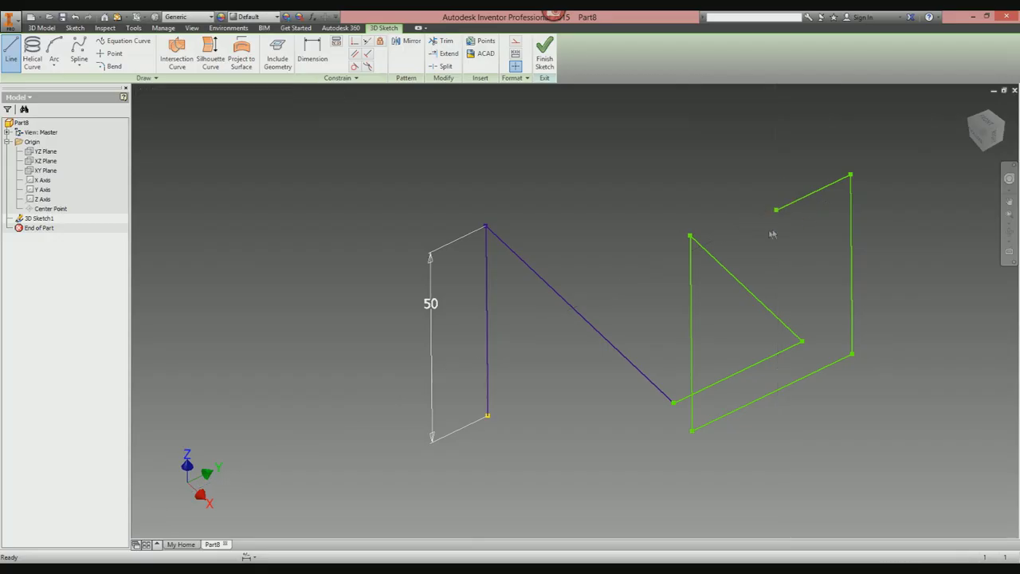
key(Escape)
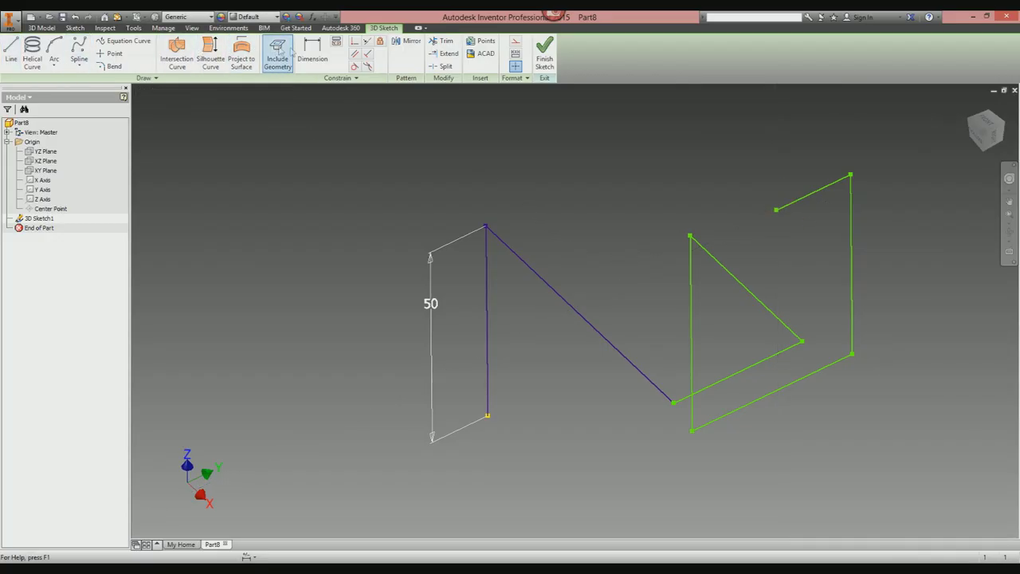
Dimension the first Y-direction segment at 40 mm and the segment running back along X at 50 mm.
click(312, 52)
click(723, 379)
click(821, 445)
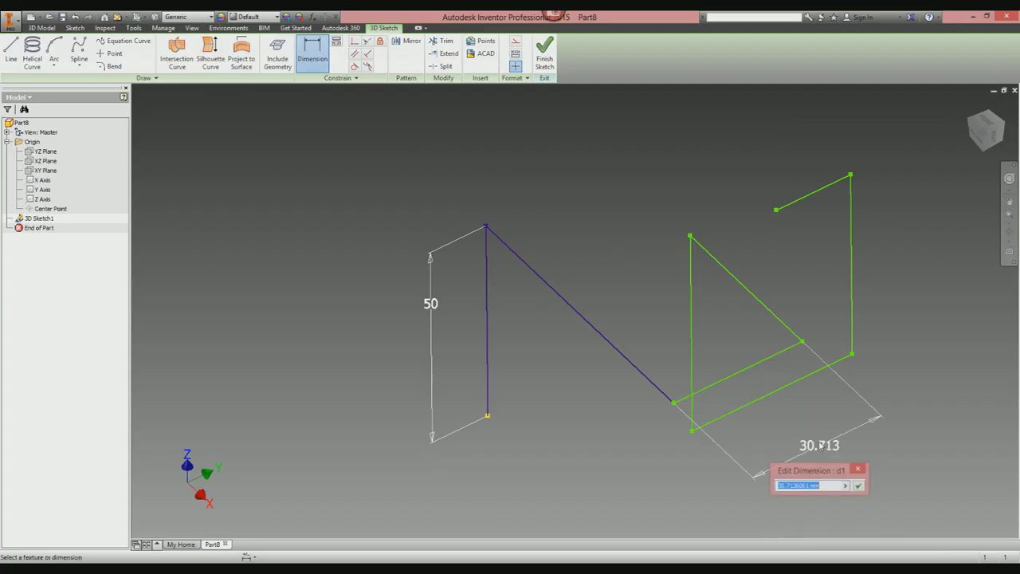
text(40)
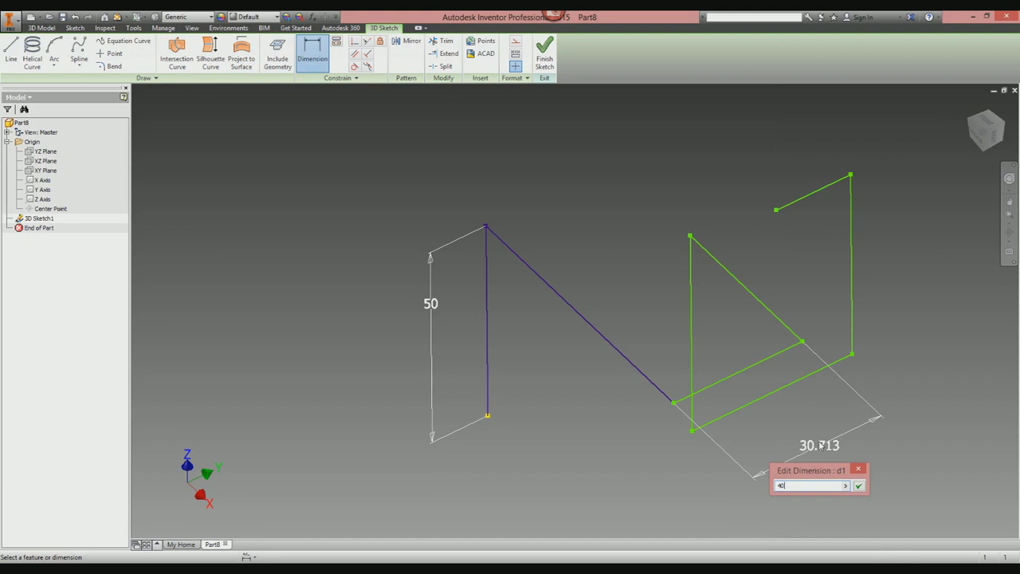
key(Return)
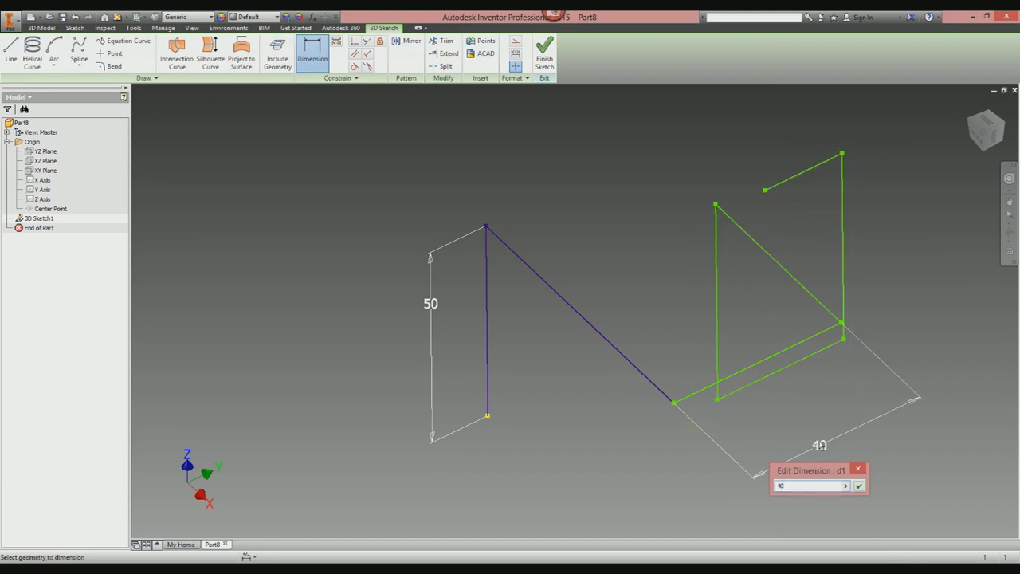
click(780, 277)
click(775, 296)
text(50)
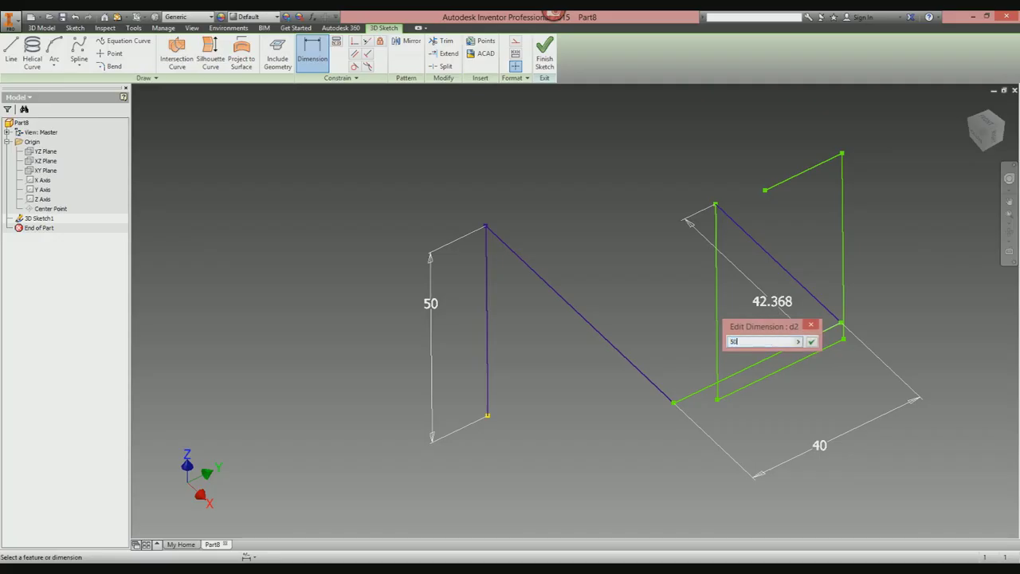
key(Return)
Dimension the vertical segment running down from the X return segment at 40 mm and the lower Y-direction segment after it at 20 mm.
click(706, 318)
click(687, 320)
text(40)
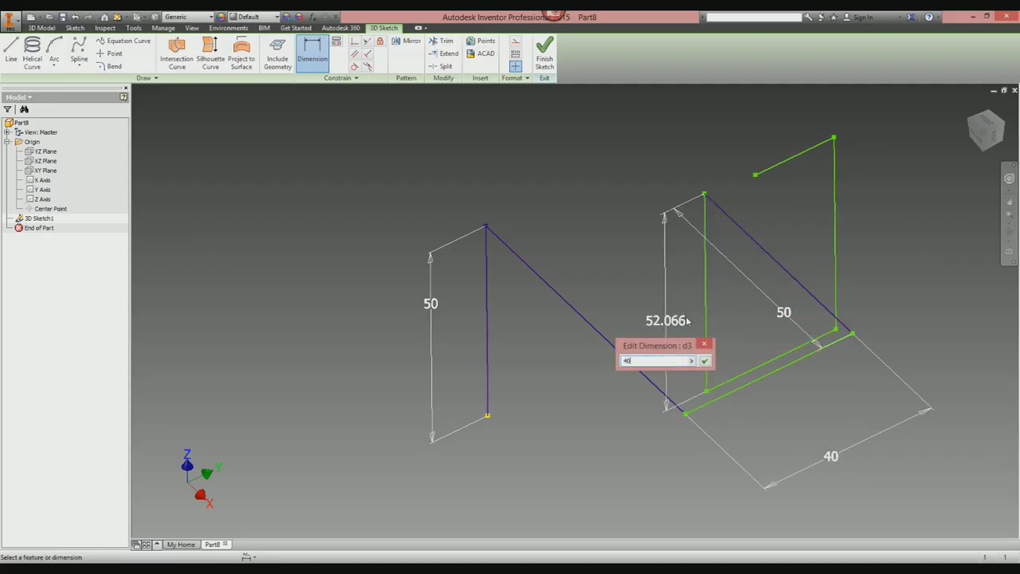
key(Return)
click(751, 327)
click(750, 344)
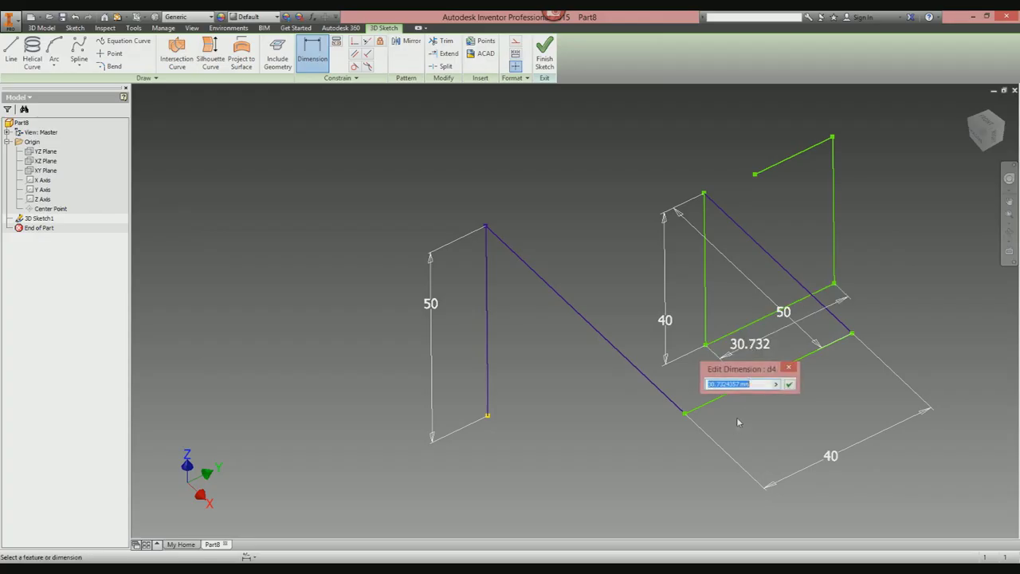
text(20)
key(Return)
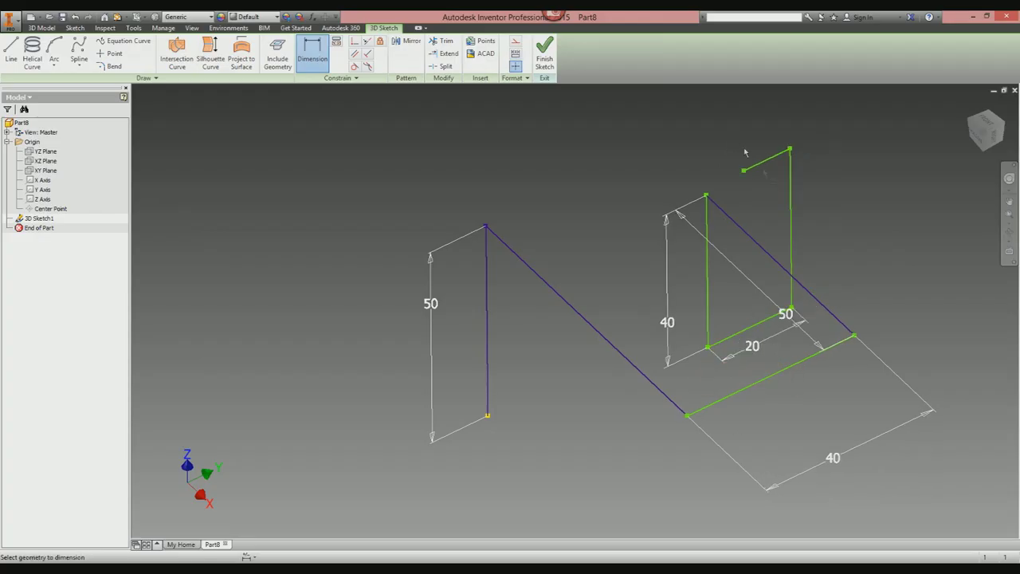
key(Escape)
Delete all lines and dimensions from the 3D sketch.
mouse_move(968, 475)
mouse_down()
mouse_move(553, 233)
mouse_move(550, 135)
mouse_up()
key(Delete)
drag(565, 196, 439, 330)
key(Delete)
Draw a 3D line from the origin's center point using exact offsets of X 0, Y 0 and Z 50 mm.
click(12, 49)
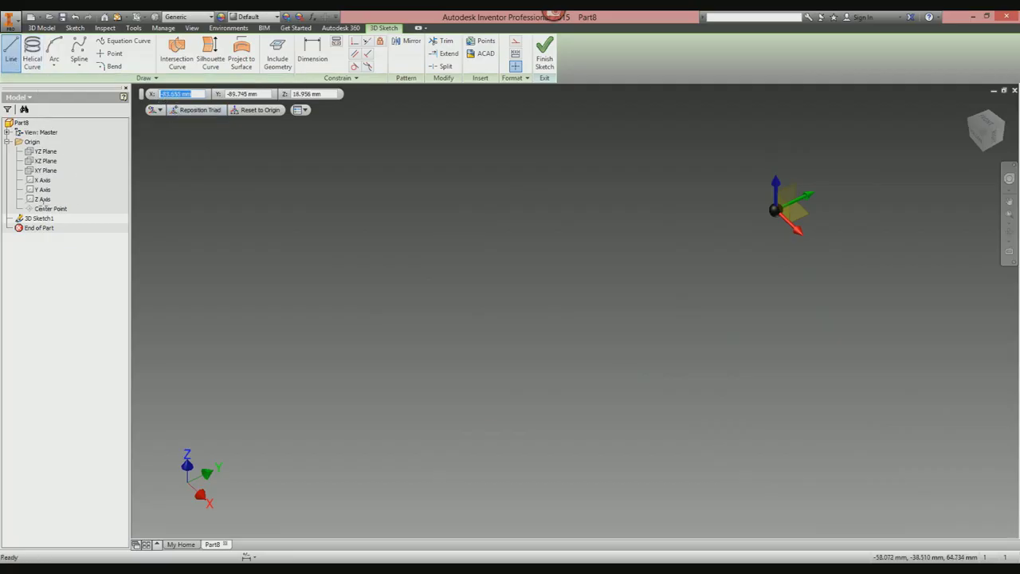
click(489, 415)
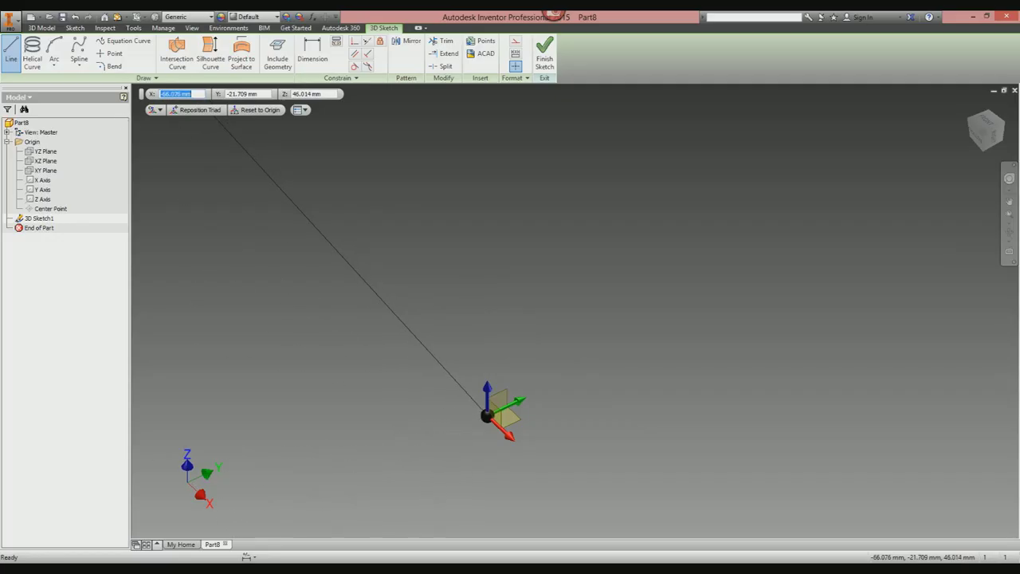
text(0)
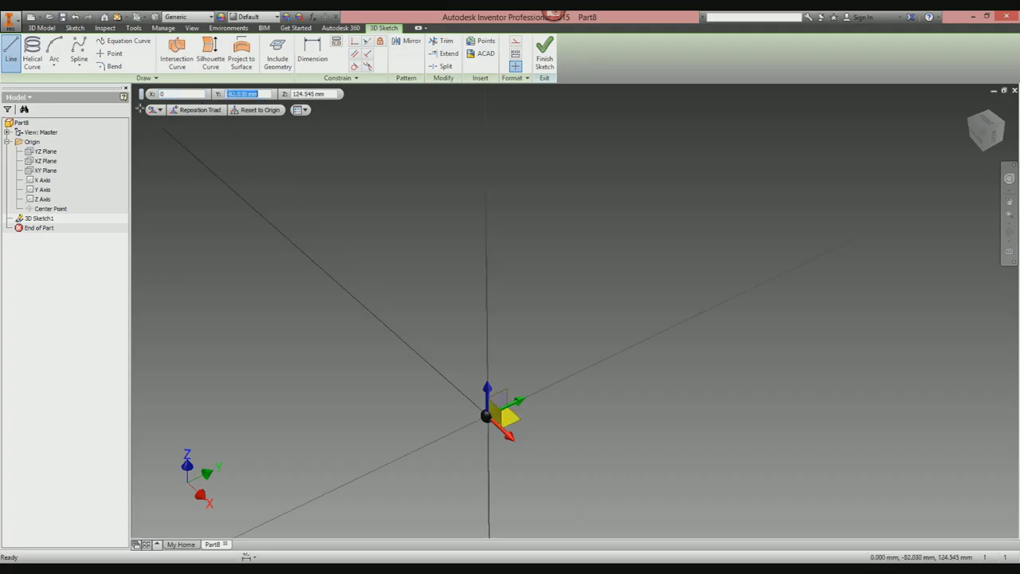
text(0)
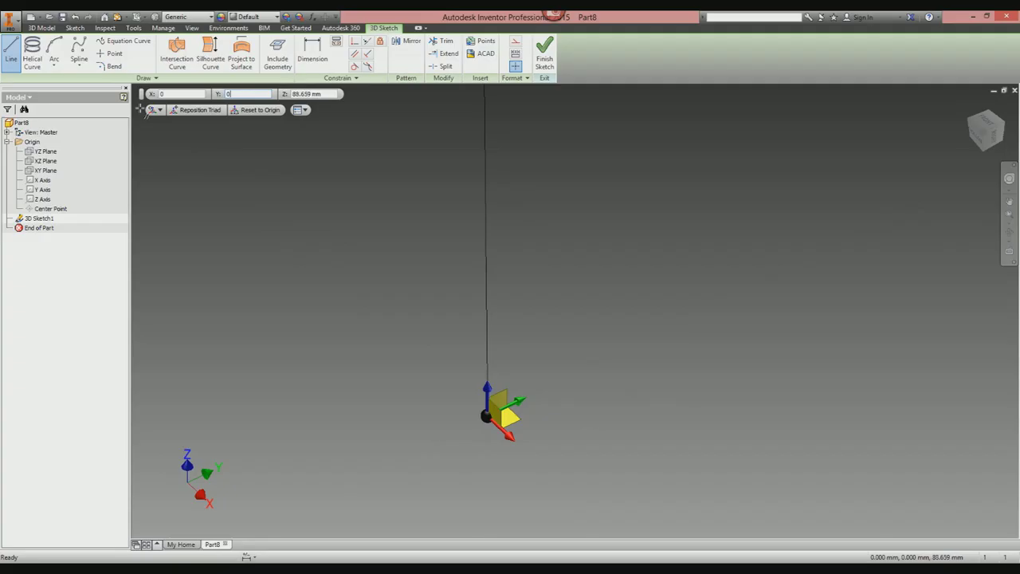
key(Tab)
text(50)
key(Return)
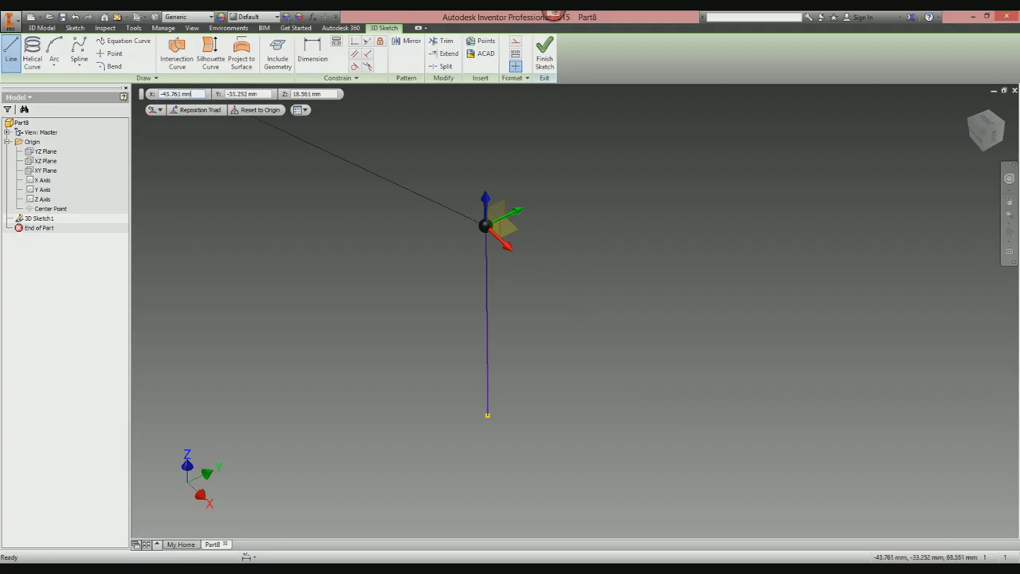
Add a connected line from the upper endpoint with offsets of X 50, Y 0 and Z 0 mm.
text(50)
key(Tab)
text(0)
text(0)
key(Return)
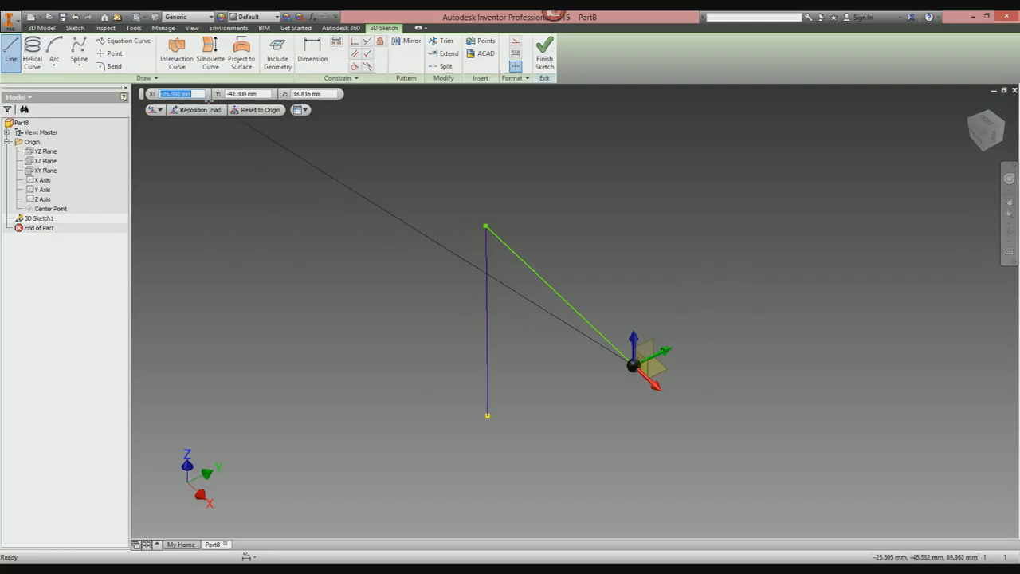
Add a third connected line with offsets of X 0, Y 30 and Z 10 mm, and end the line chain.
text(0)
key(Tab)
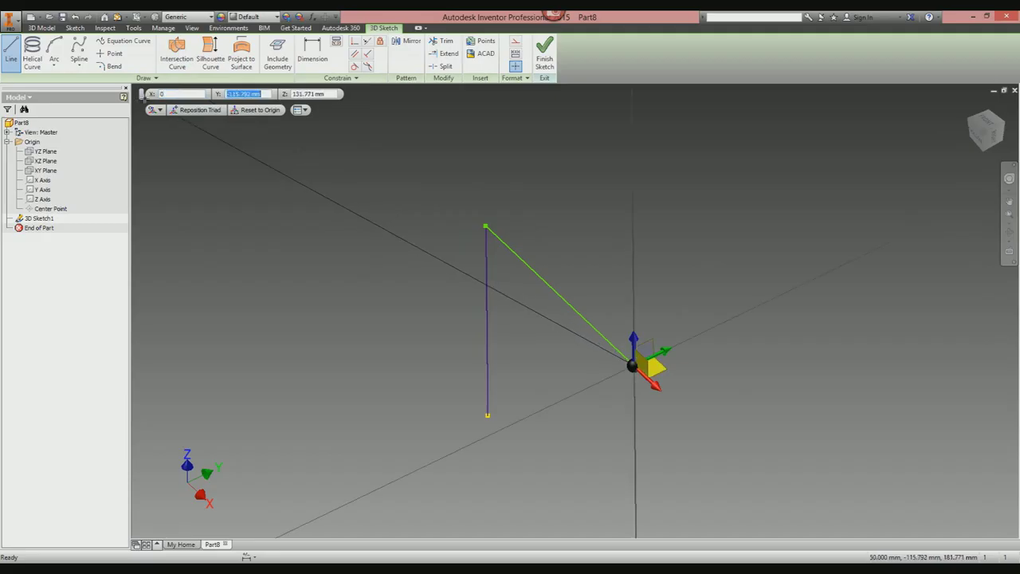
text(30)
key(Tab)
text(10)
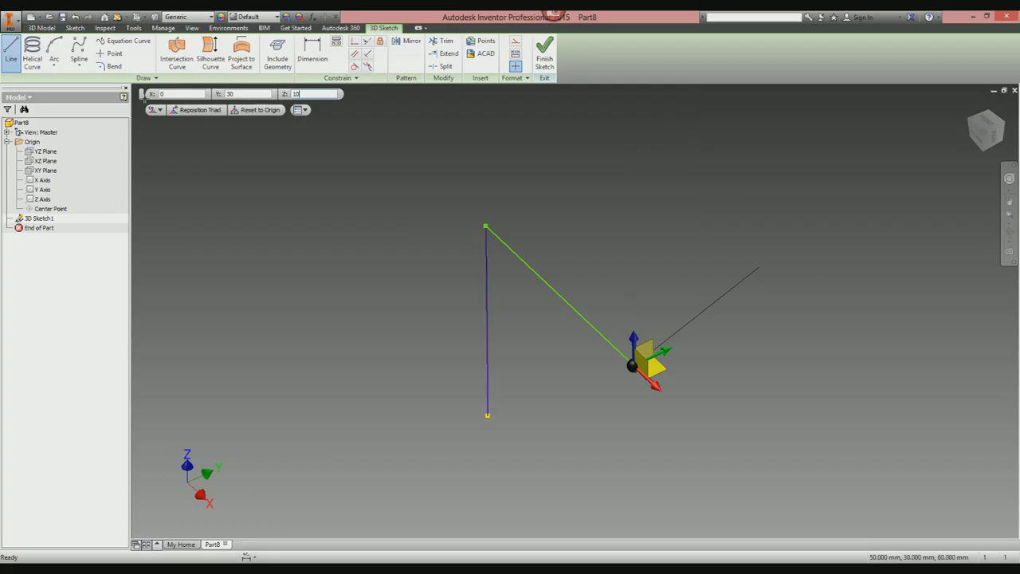
key(Return)
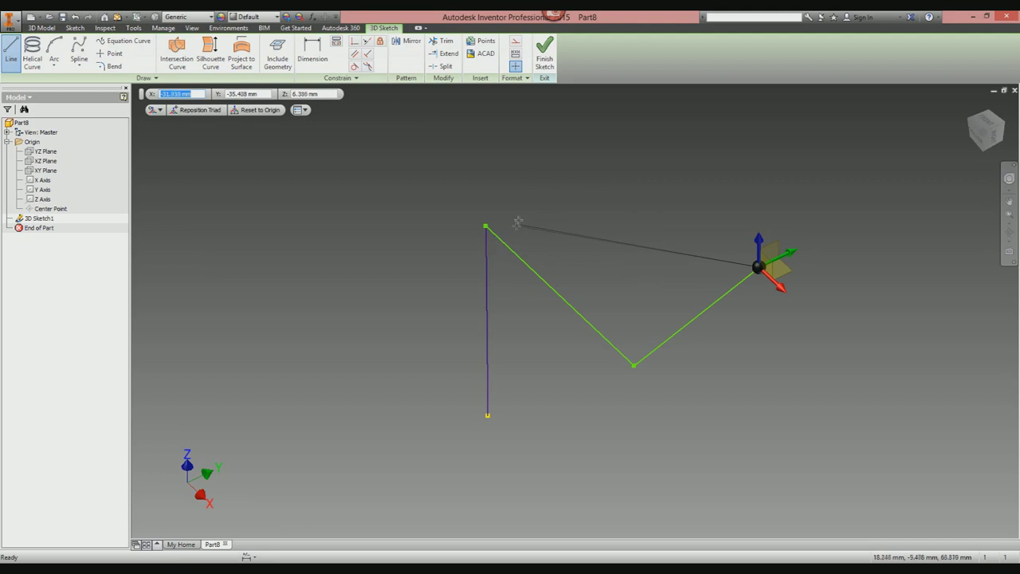
key(Escape)
Dimension the line running along the X axis and set its length to 40 mm.
click(311, 52)
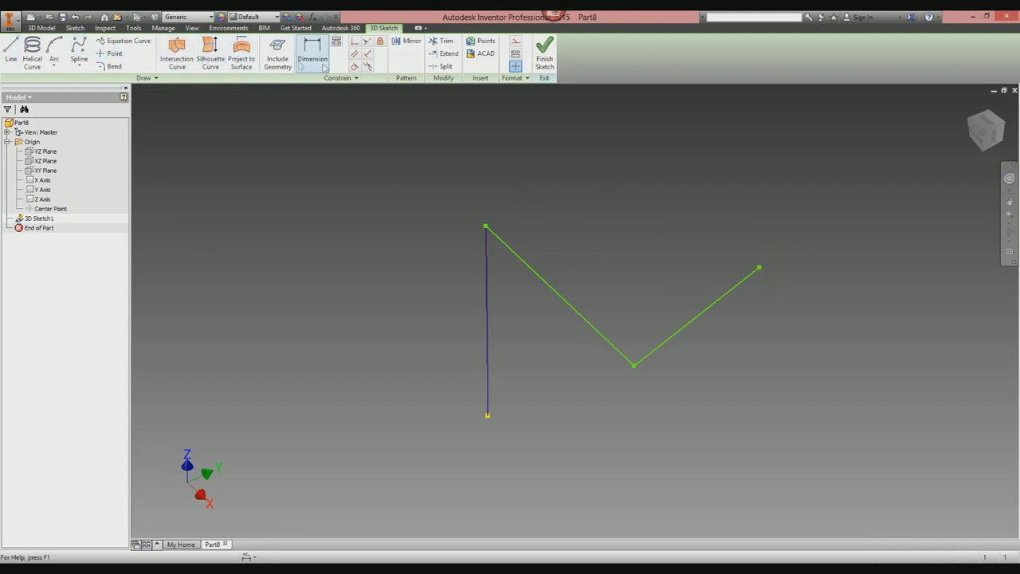
click(520, 257)
click(557, 255)
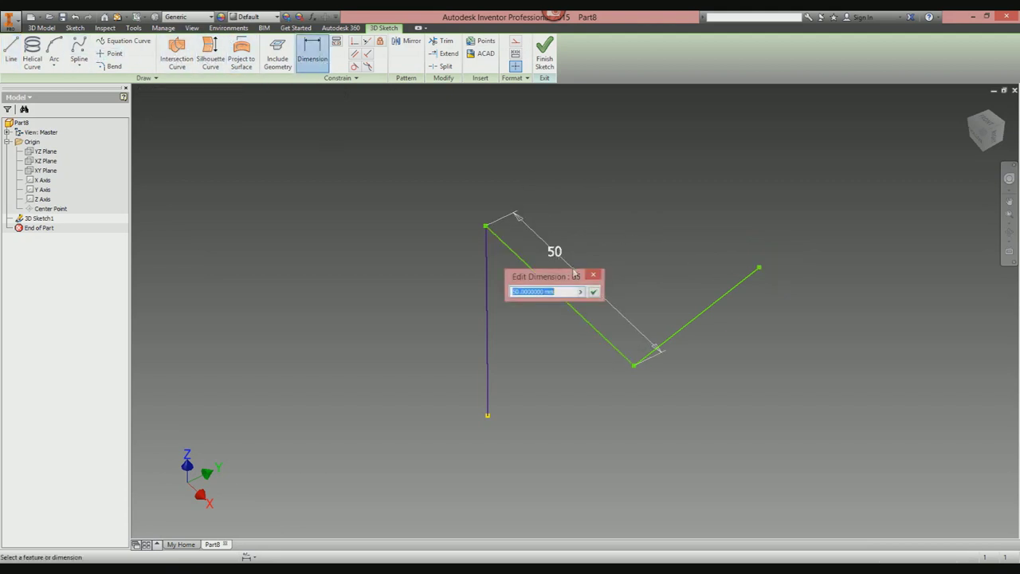
text(40)
key(Return)
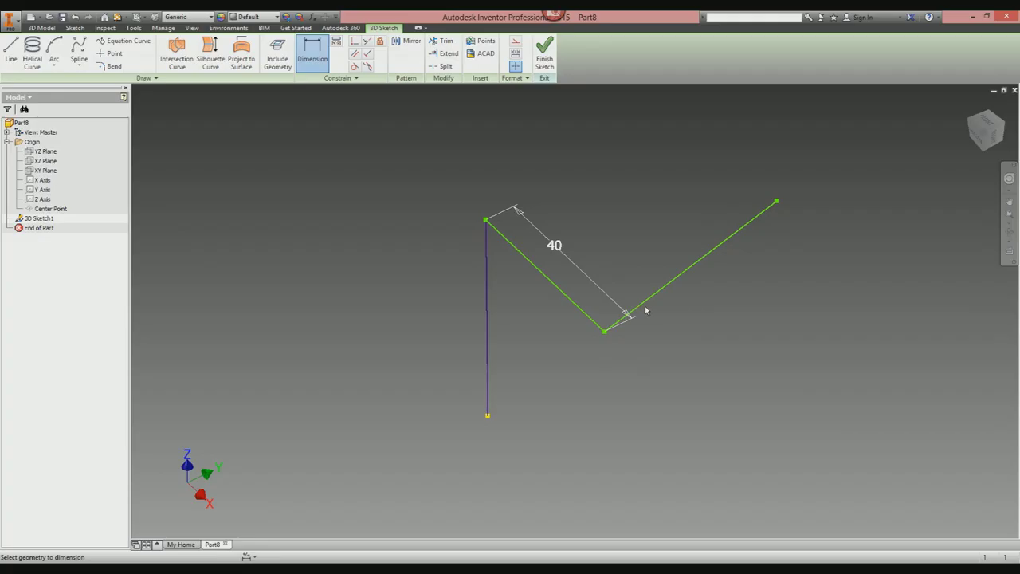
Undo the length change on the X-direction line and delete its dimension.
key(ctrl+z)
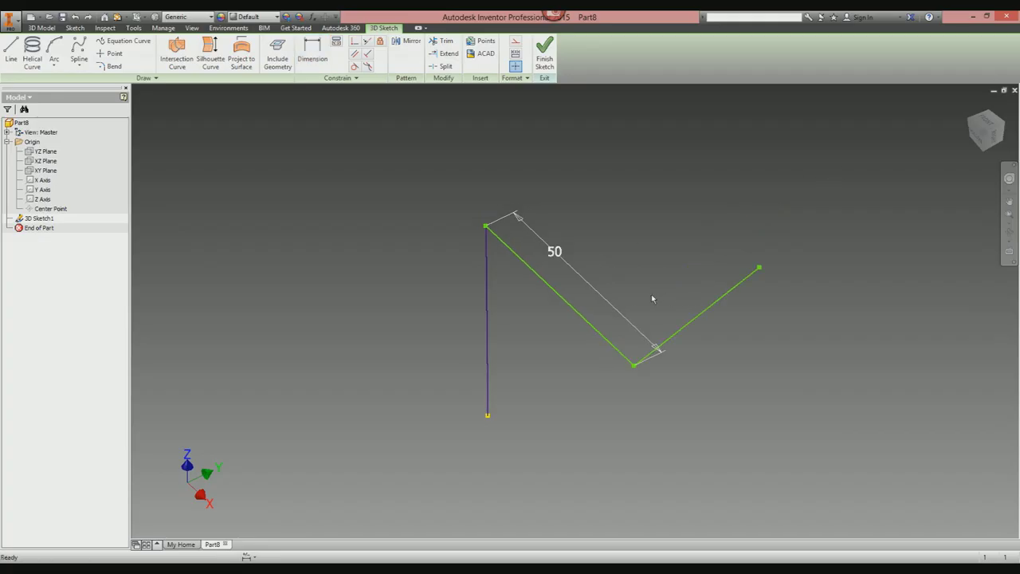
click(555, 254)
key(Delete)
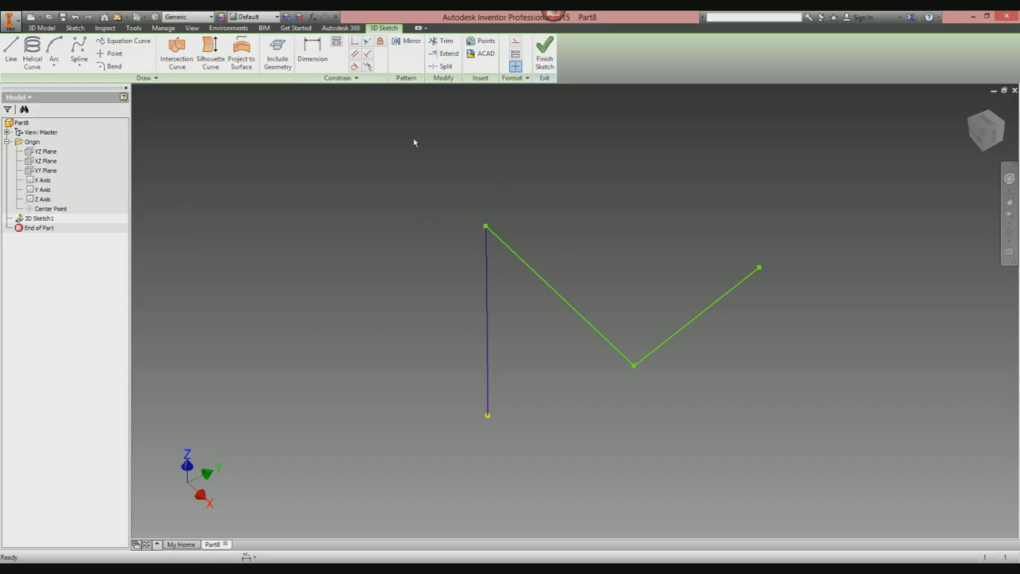
Apply a Fix constraint to the line running along the X axis.
click(380, 42)
click(512, 252)
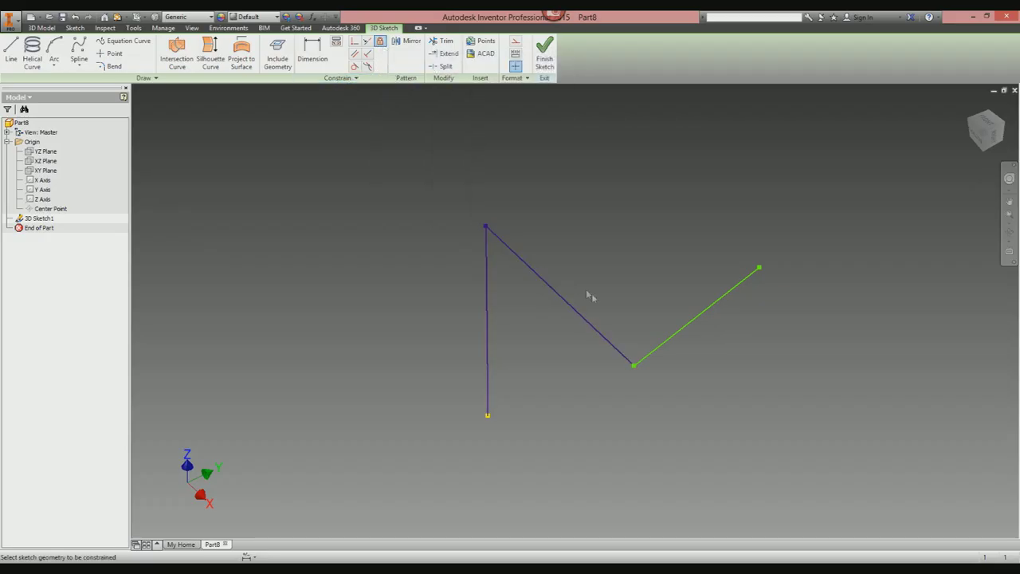
Apply a Fix constraint to the third line, which runs from the lower corner to the open end of the chain.
click(676, 332)
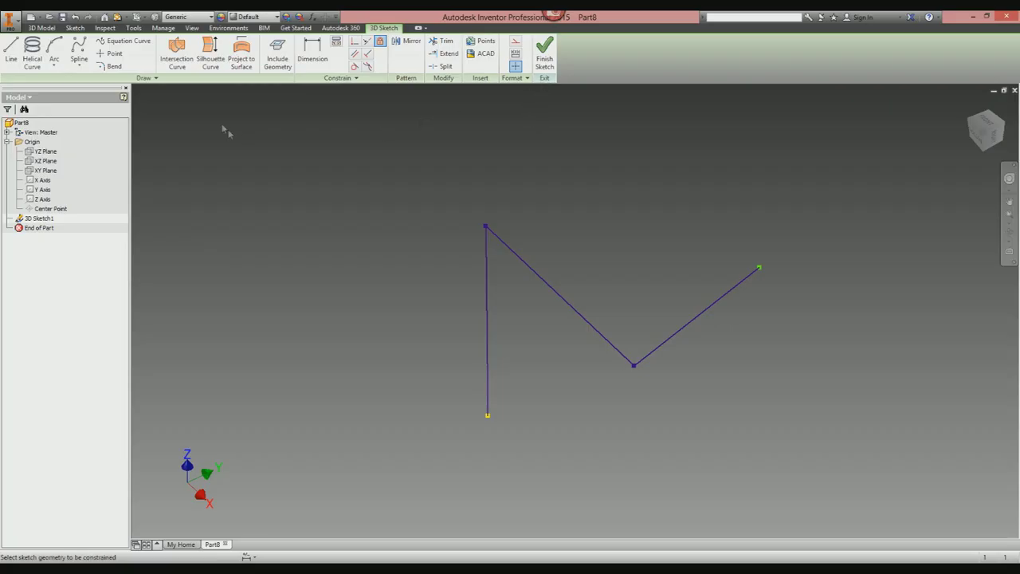
Turn on Auto-Bend for the Line command and draw two connected test lines beside the existing chain.
click(121, 70)
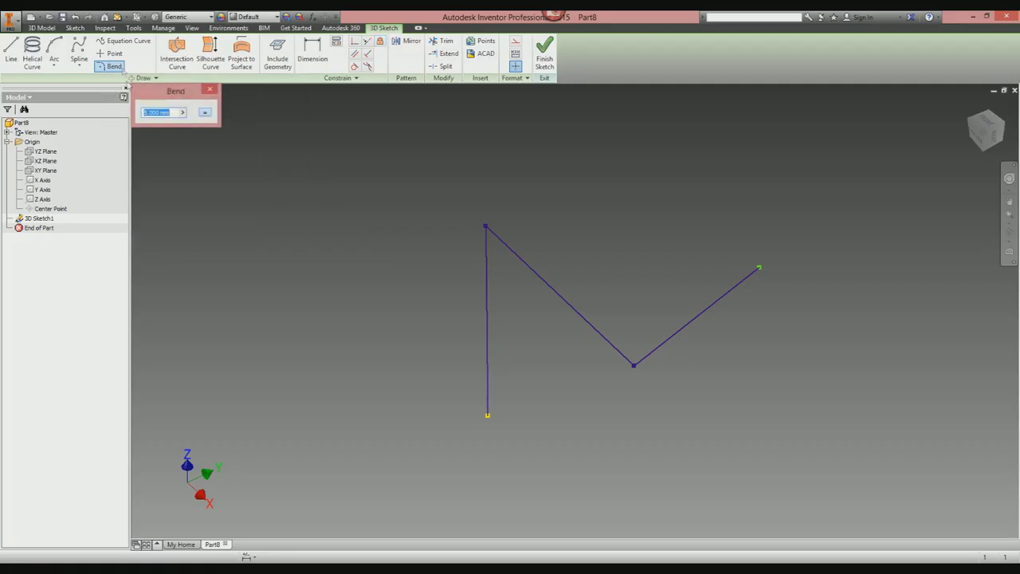
click(210, 89)
click(11, 53)
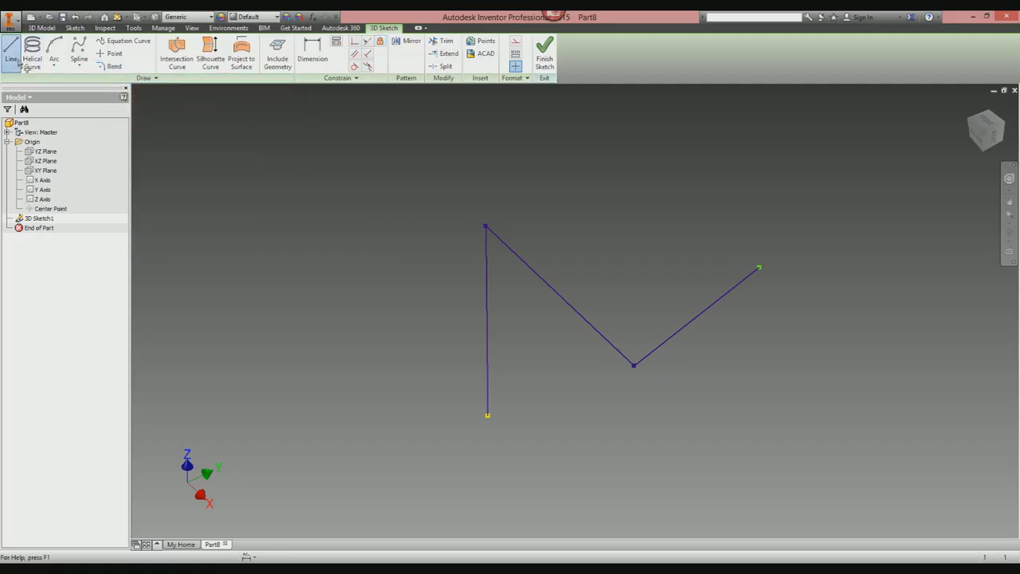
right_click(366, 220)
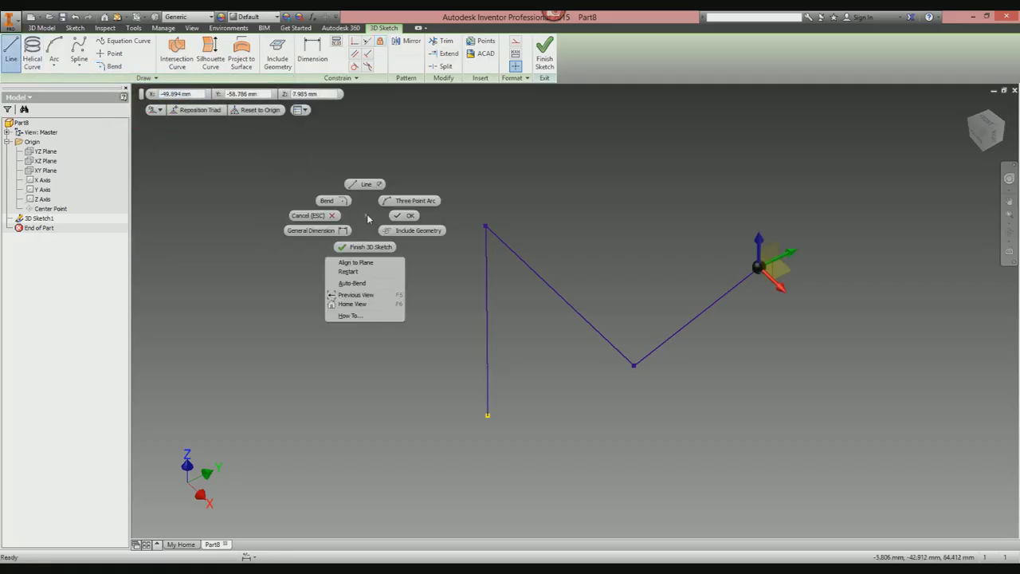
click(362, 286)
click(333, 324)
click(382, 167)
click(616, 167)
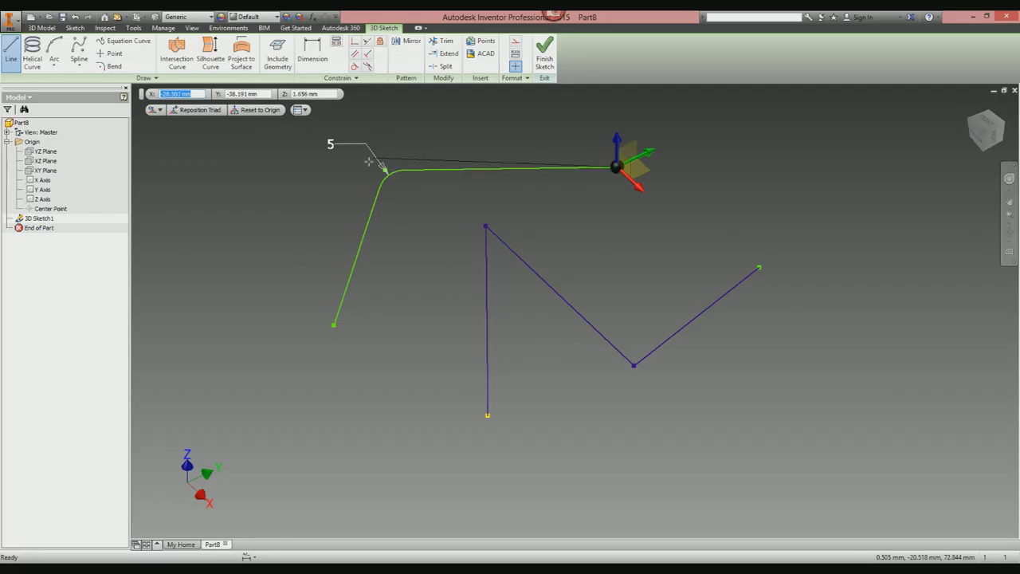
End the line command and delete the two test lines together with their bend.
click(112, 66)
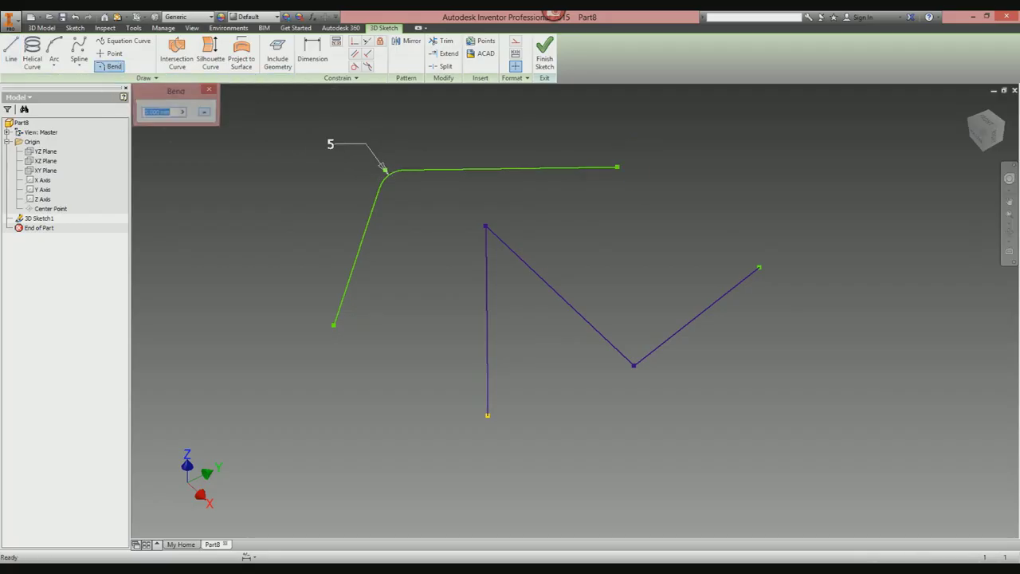
key(Escape)
drag(435, 222, 321, 134)
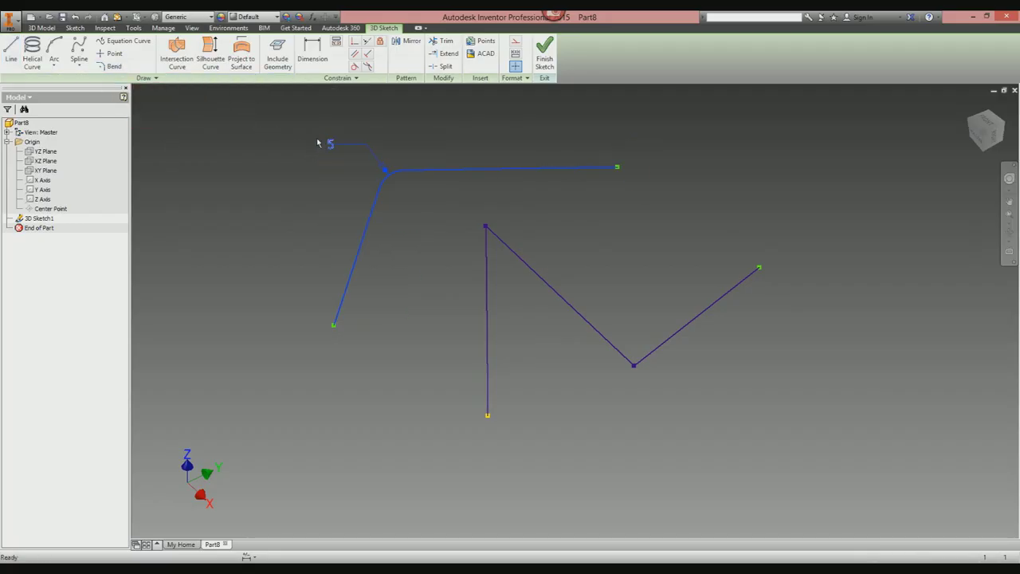
key(Delete)
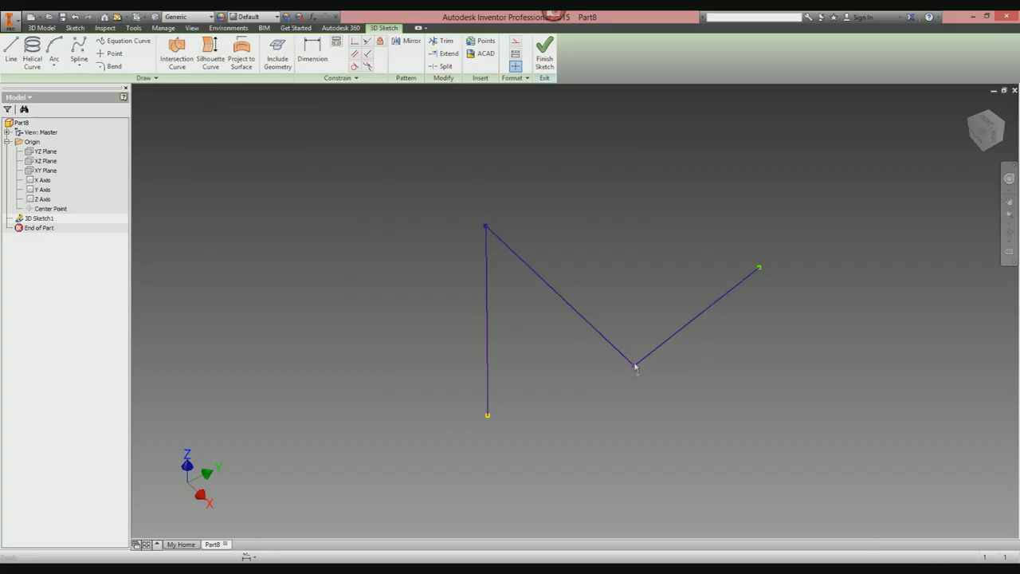
Add 2 mm radius bends at both corners of the fixed line chain and finish the 3D sketch.
click(111, 69)
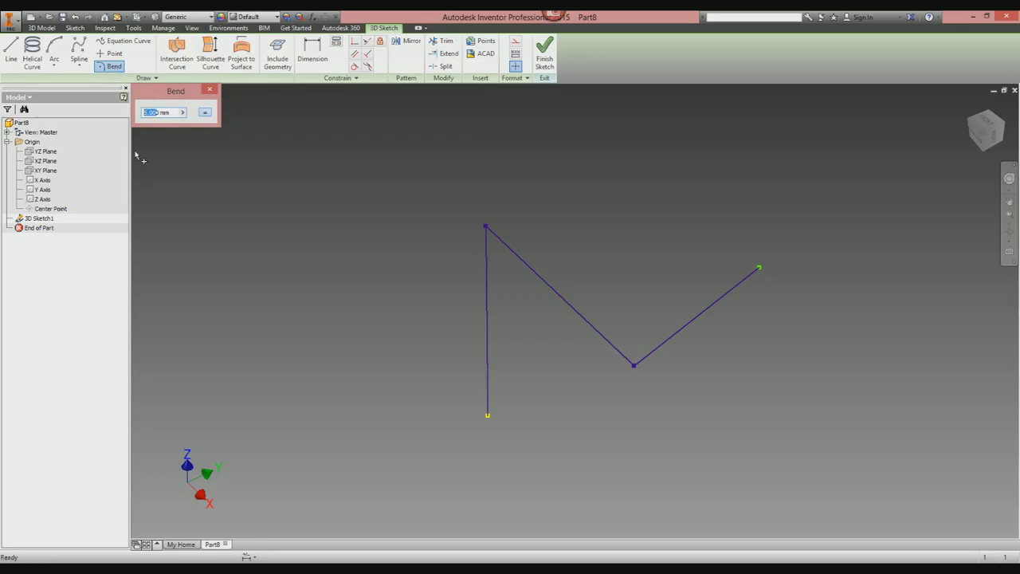
text(2)
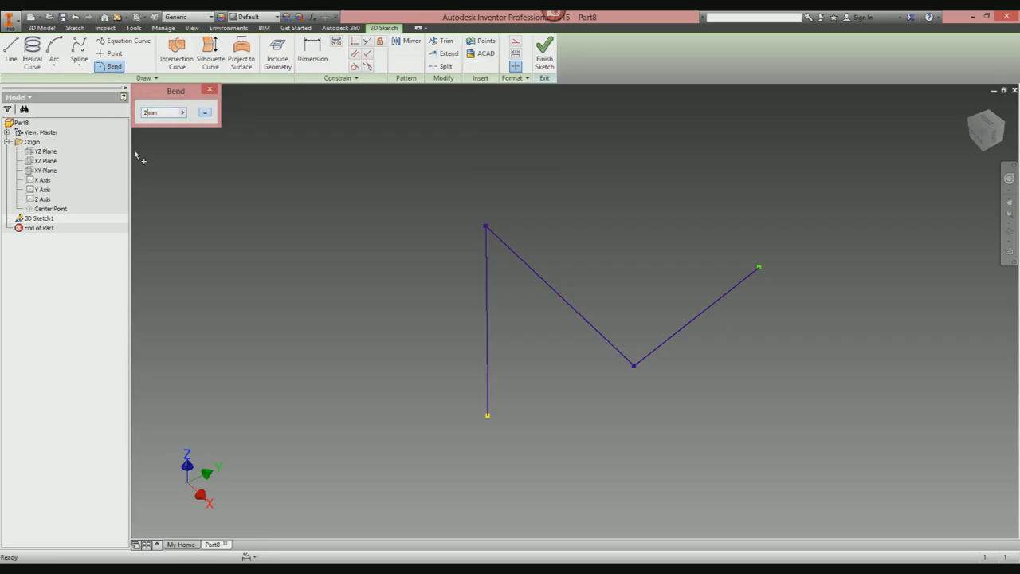
click(489, 232)
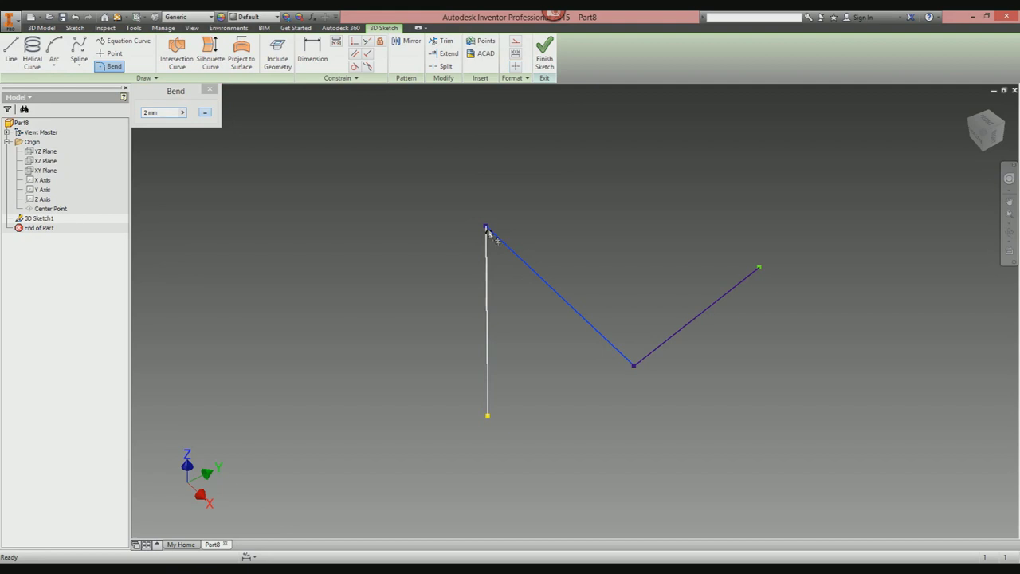
click(488, 239)
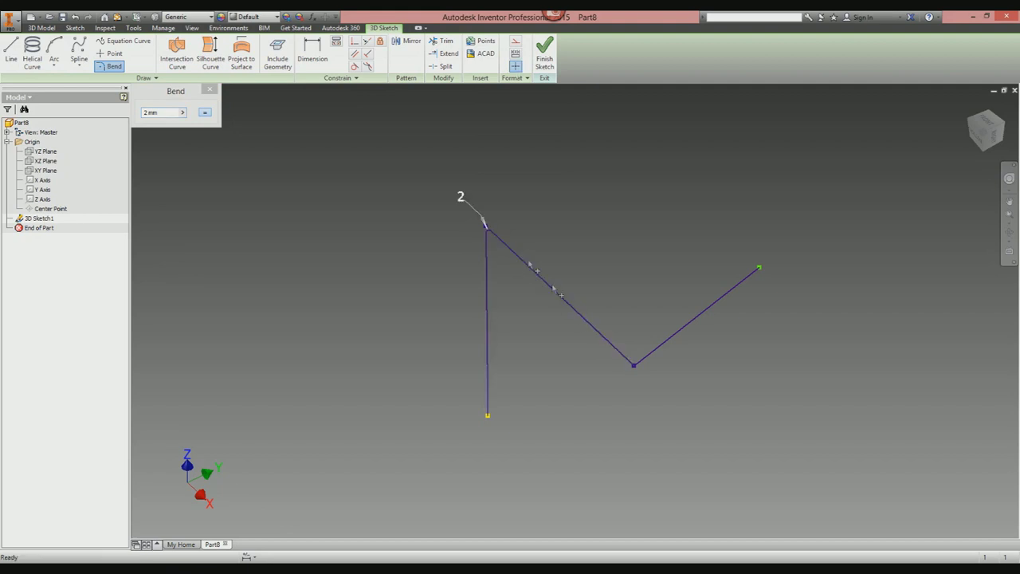
click(622, 357)
click(649, 352)
key(Escape)
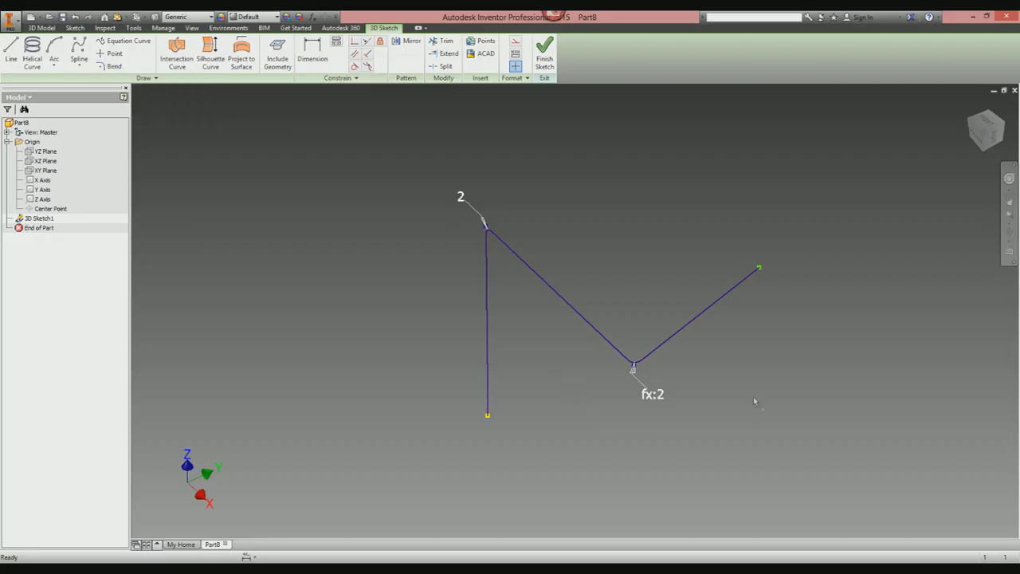
drag(712, 353, 600, 274)
click(544, 53)
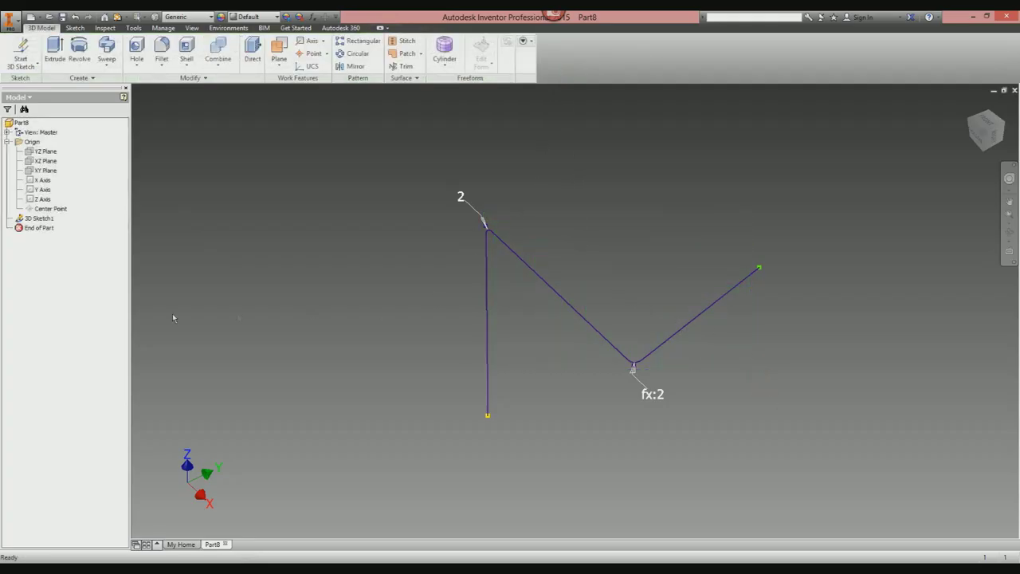
Create a work plane through the free end point of the third line, normal to that line.
click(28, 220)
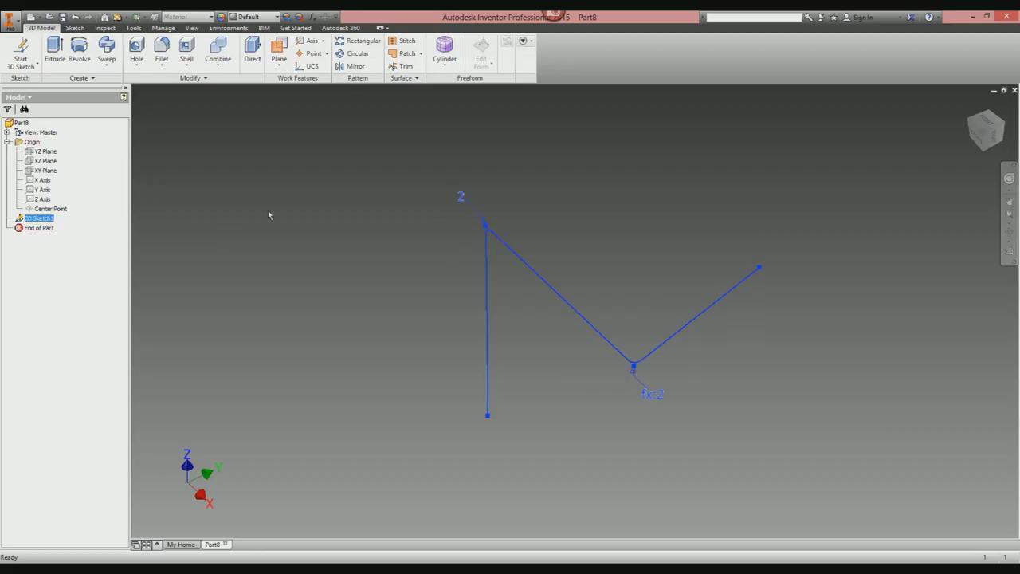
mouse_move(573, 310)
shift+middle_down()
mouse_move(462, 275)
mouse_move(574, 275)
mouse_move(641, 450)
mouse_move(647, 439)
shift+middle_up()
shift+middle_drag(653, 382, 657, 135)
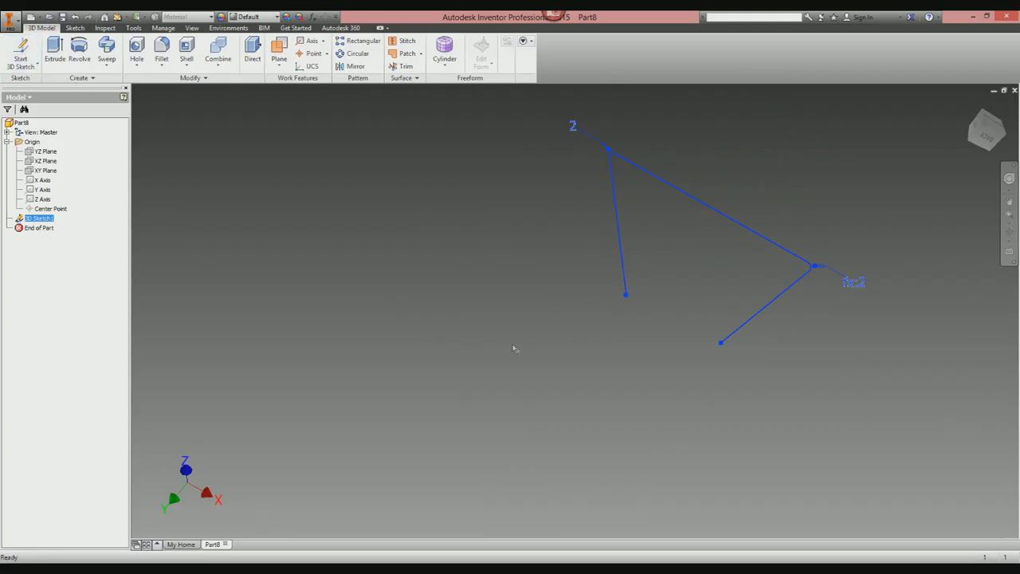
click(279, 49)
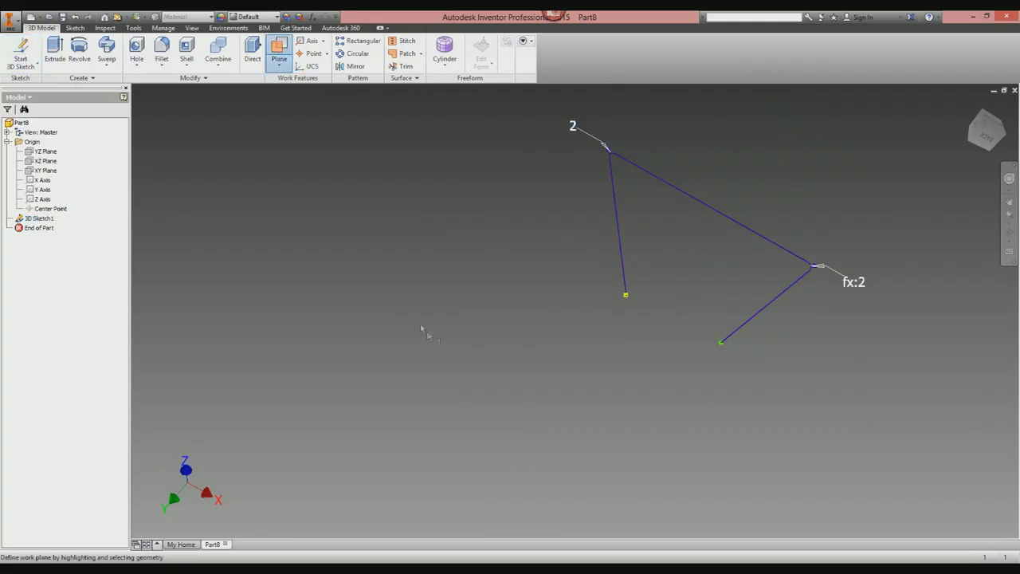
mouse_move(724, 339)
shift+middle_down()
mouse_move(629, 358)
mouse_move(430, 343)
mouse_move(348, 317)
shift+middle_up()
middle_drag(414, 222, 497, 221)
click(470, 261)
click(448, 264)
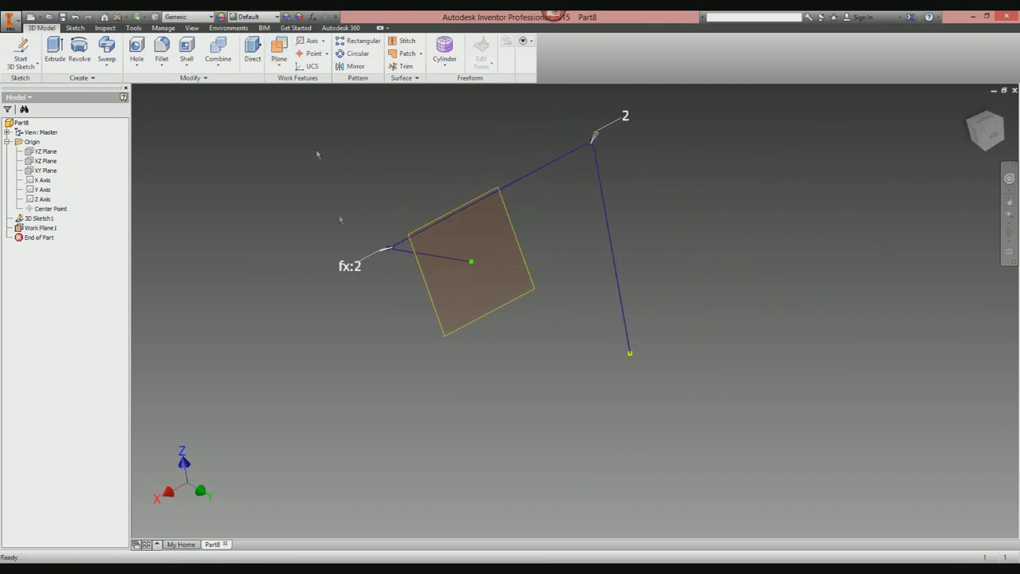
Start a 2D sketch on the new work plane and draw a 5 mm diameter circle centred on the line's end point.
key(s)
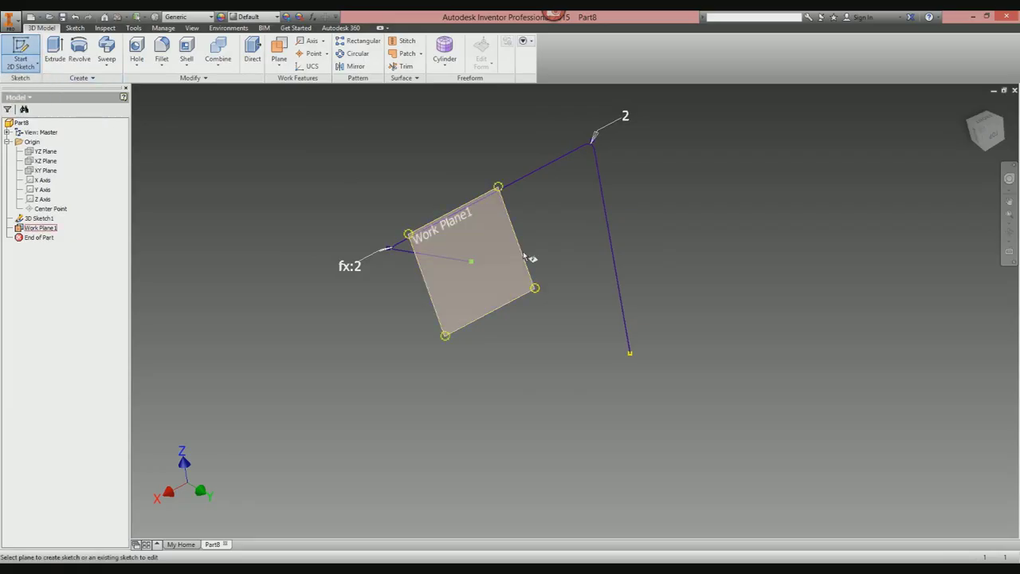
click(529, 258)
key(c)
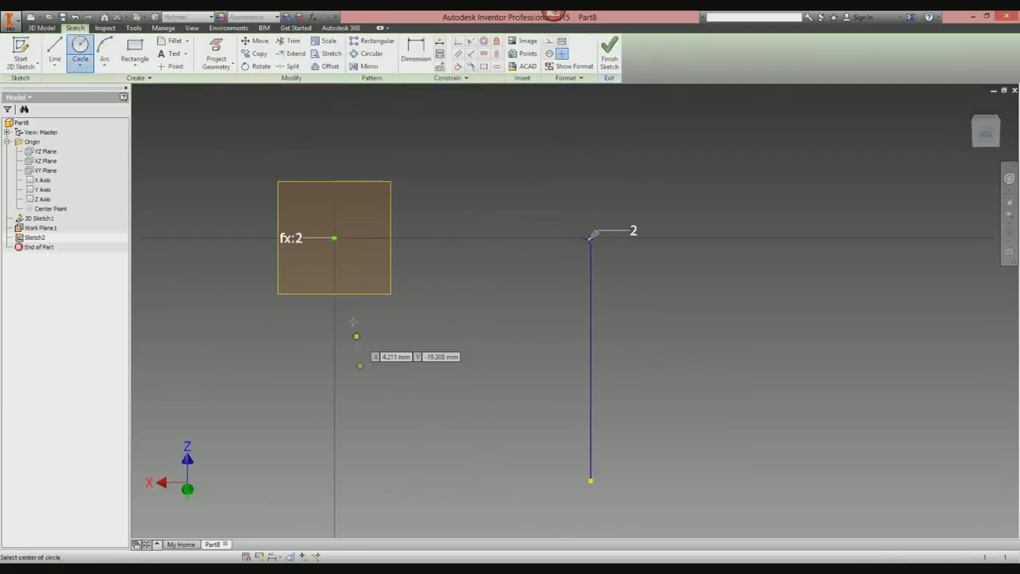
middle_drag(590, 480, 796, 535)
shift+middle_drag(521, 287, 519, 293)
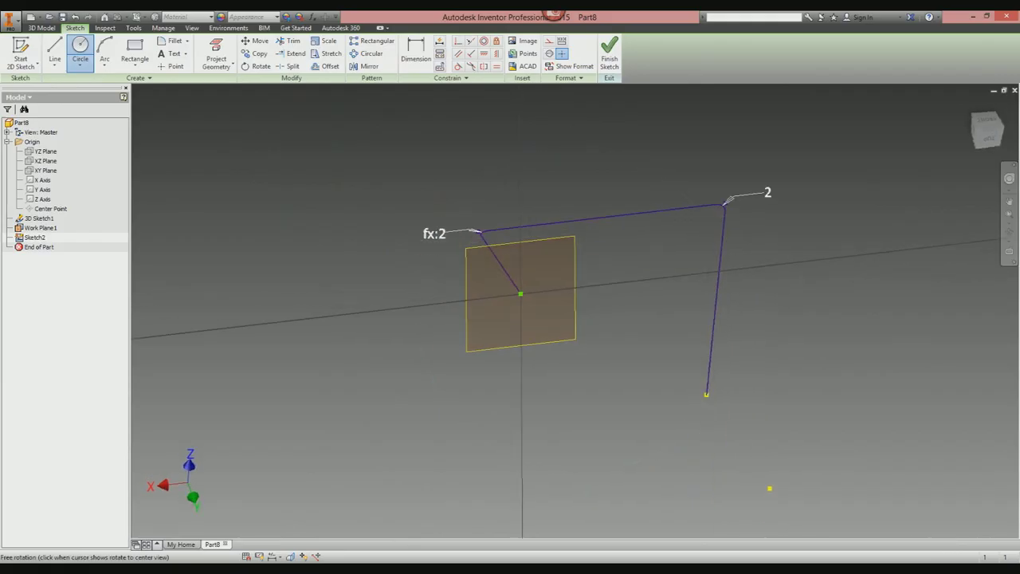
click(520, 294)
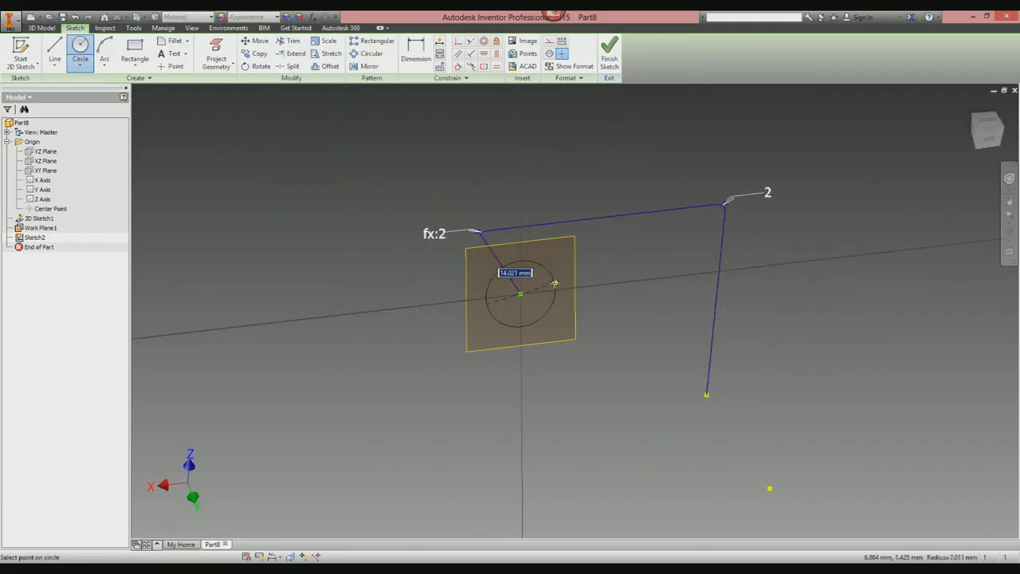
text(5)
key(Return)
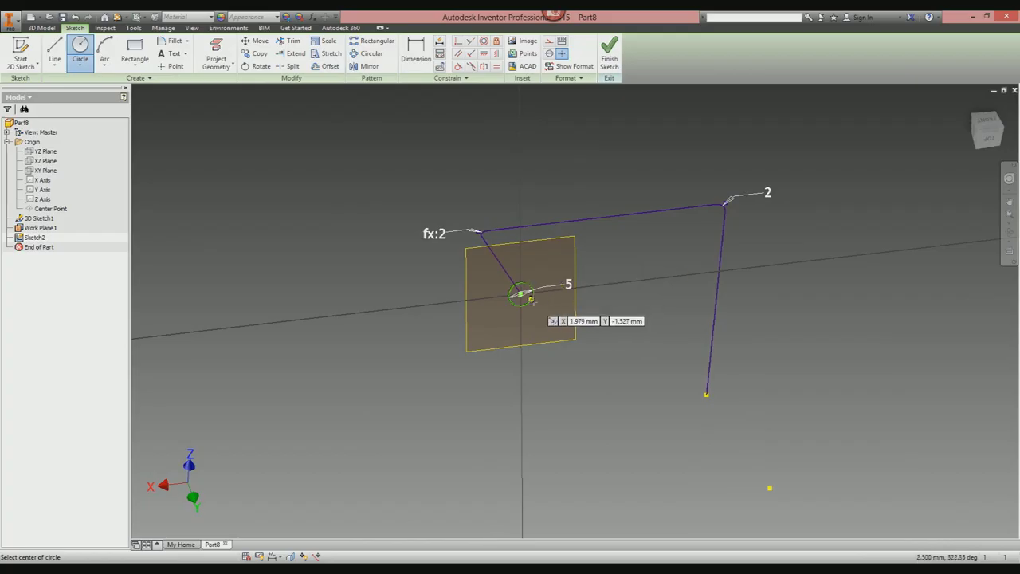
Set the circle's diameter to 2 mm and finish the 2D sketch.
key(Escape)
double_click(568, 285)
text(2)
key(Return)
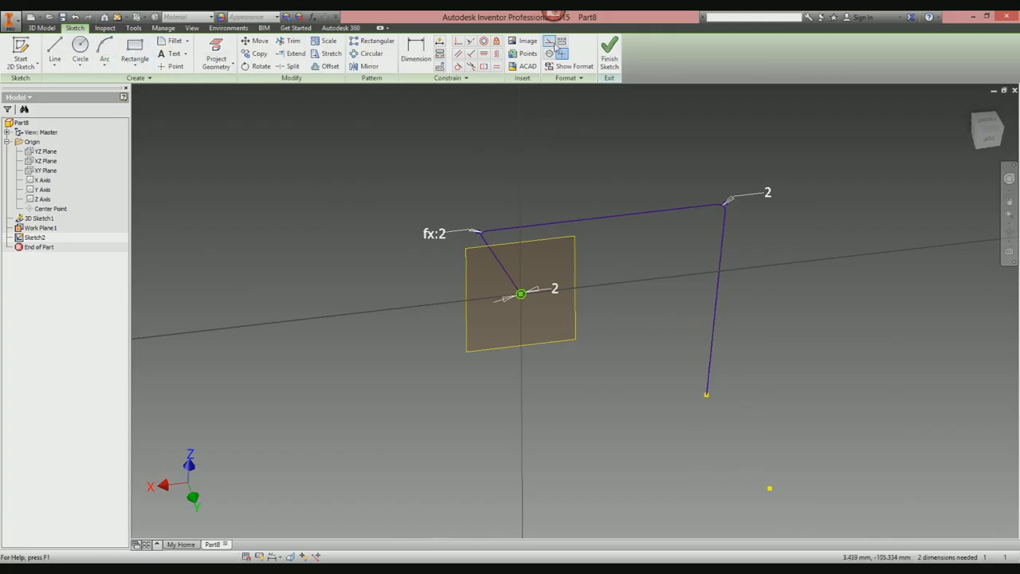
click(609, 54)
Sweep the circle along the bent 3D sketch path to form a solid rod.
key(shift+s)
click(515, 283)
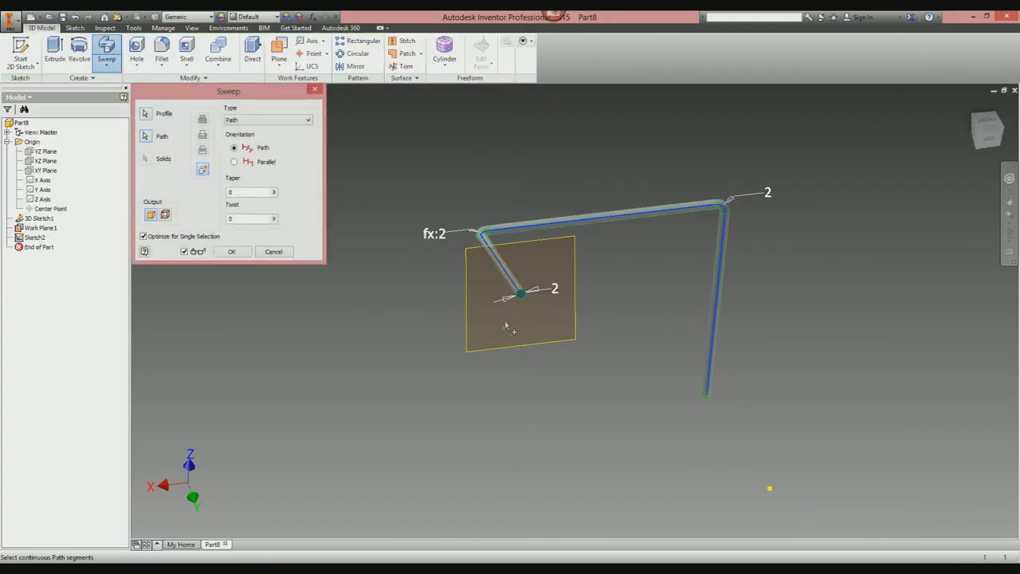
click(232, 251)
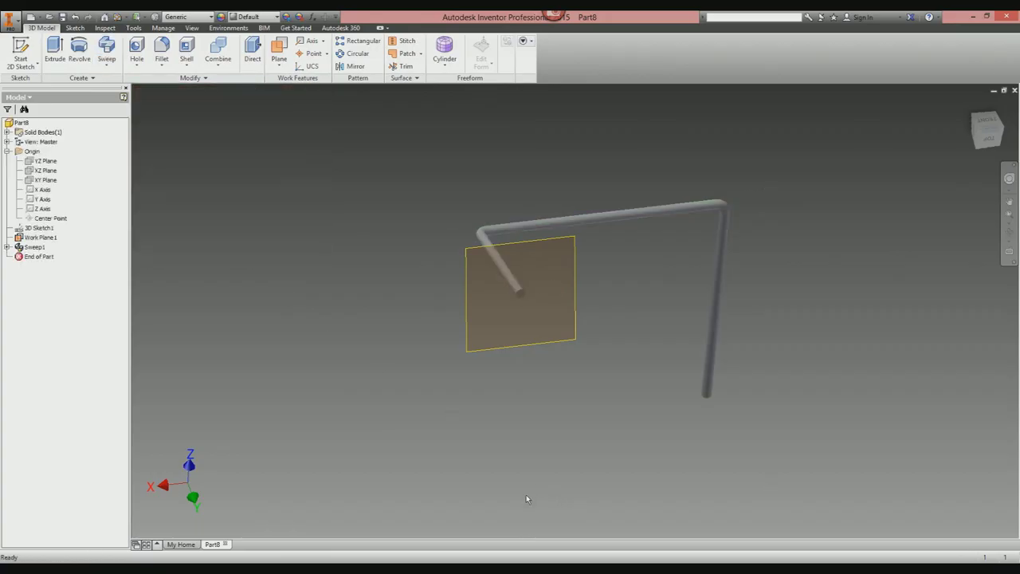
shift+middle_drag(589, 367, 553, 177)
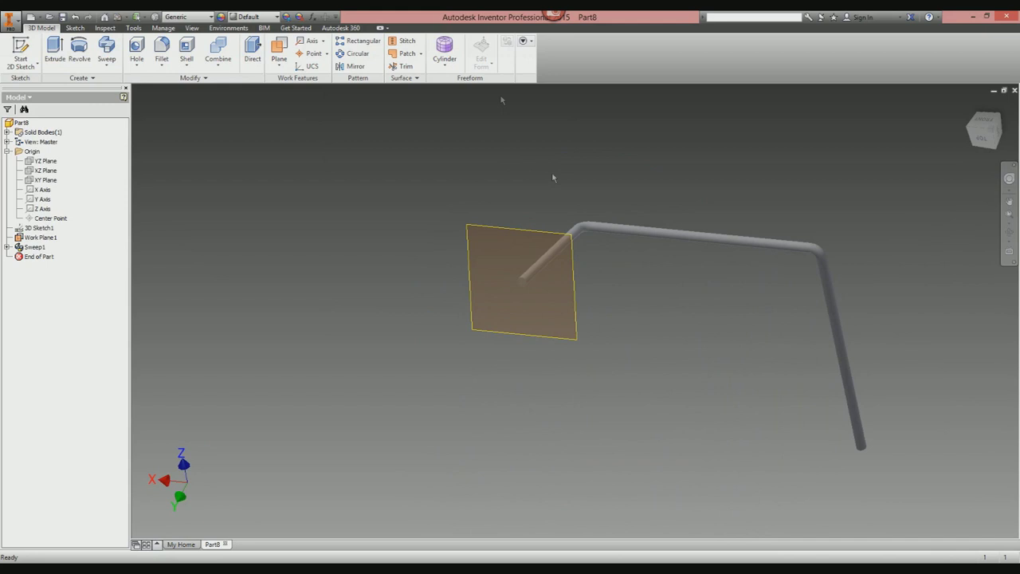
Start creating a new part file.
click(30, 17)
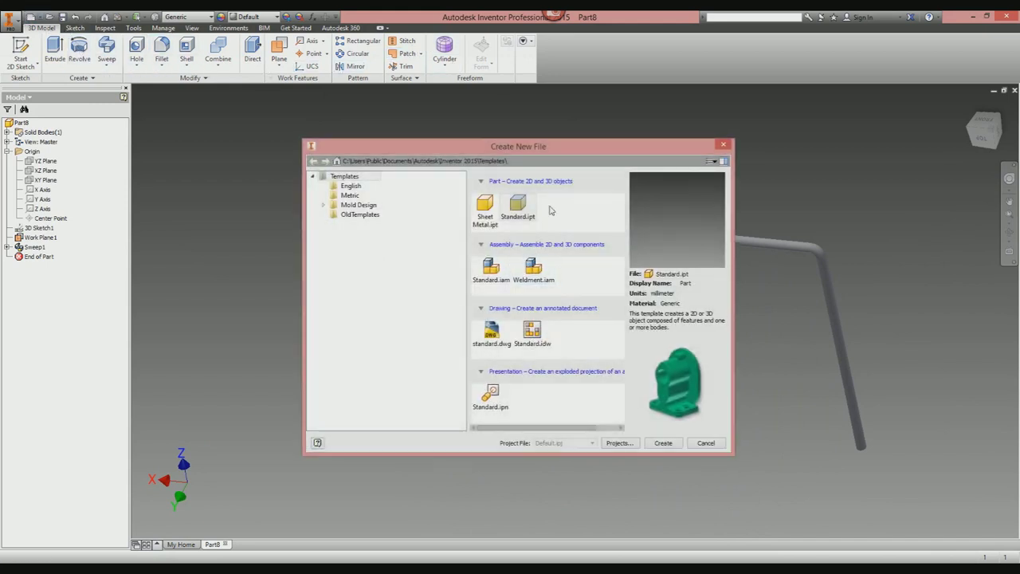
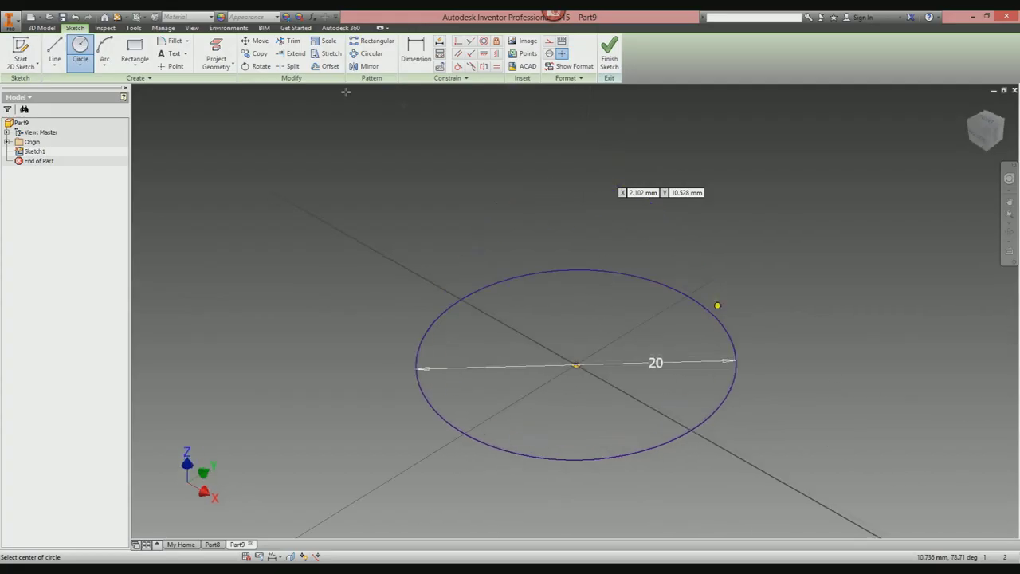
Finish the sketch of the 20 mm circle and extrude it 50 mm into a cylinder.
click(609, 56)
key(e)
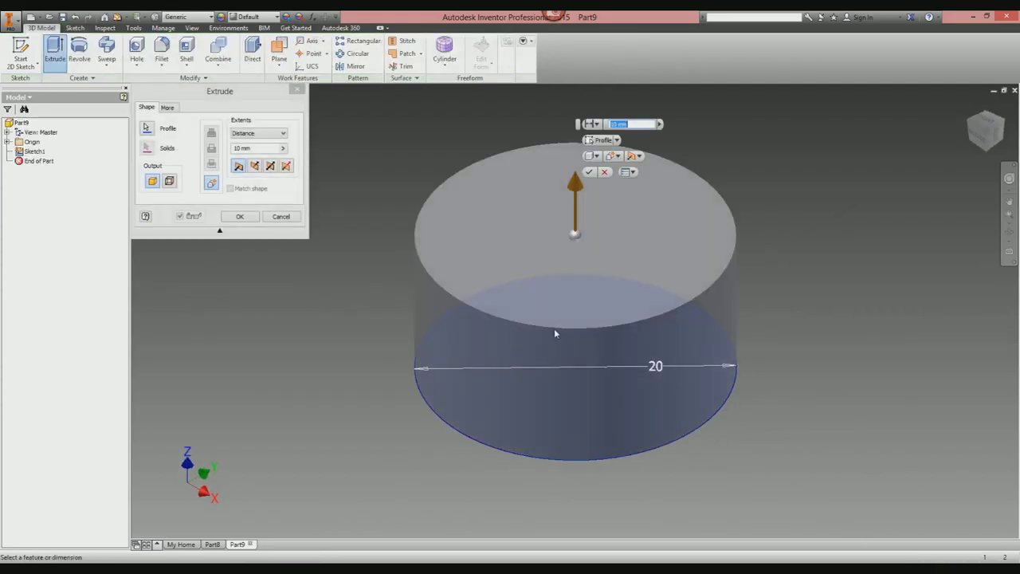
text(5)
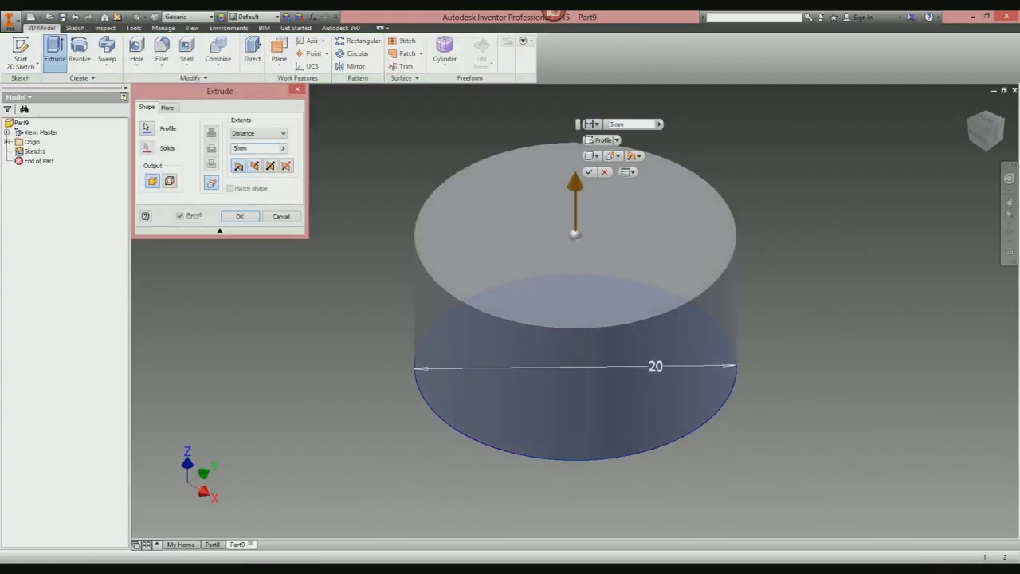
text(0)
key(Return)
scroll(603, 279, up, 5)
middle_drag(704, 238, 611, 306)
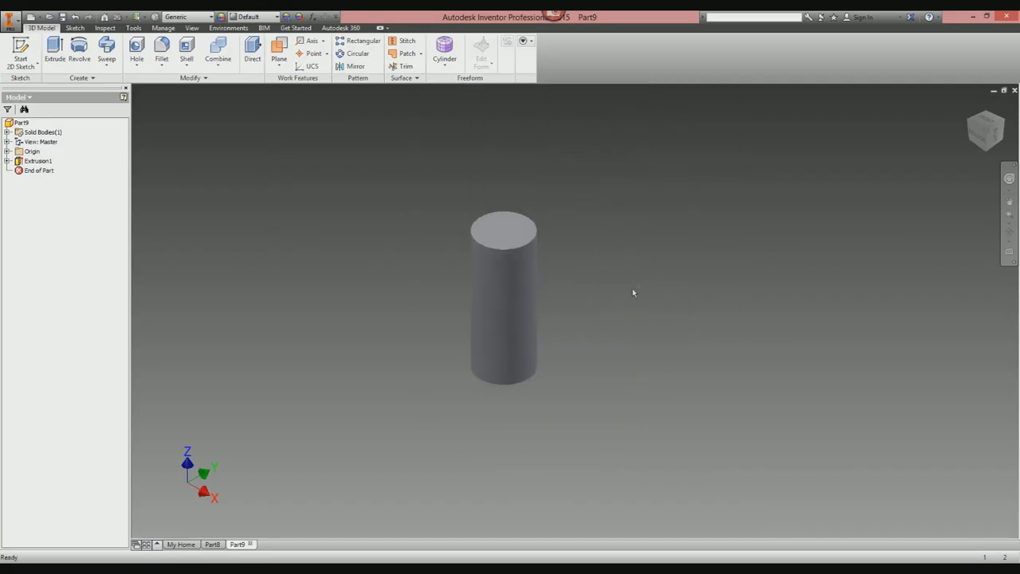
scroll(545, 283, down, 3)
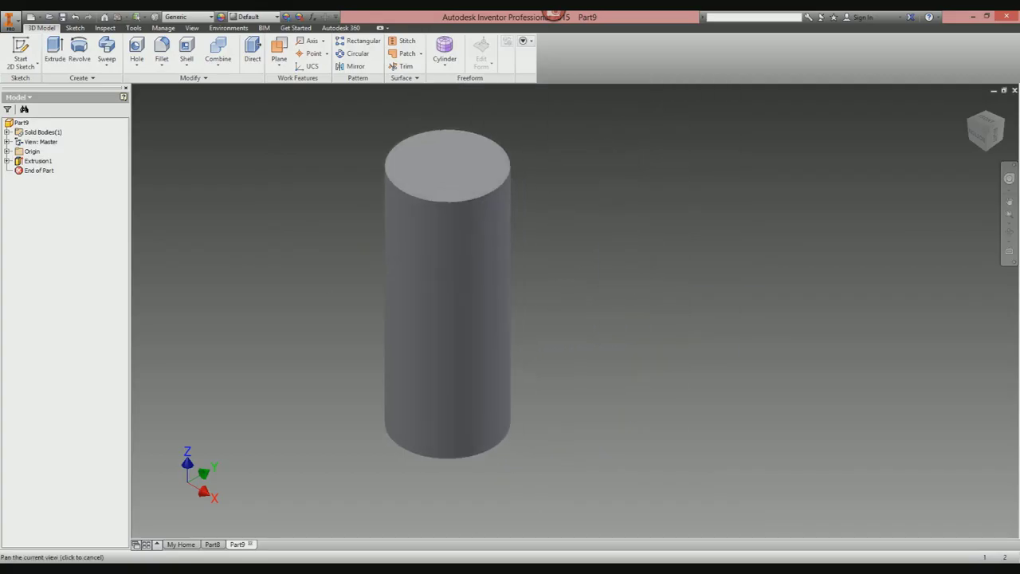
Start a 2D sketch on a new work plane offset about 21.5 mm from the YZ plane, outside the cylinder.
click(27, 58)
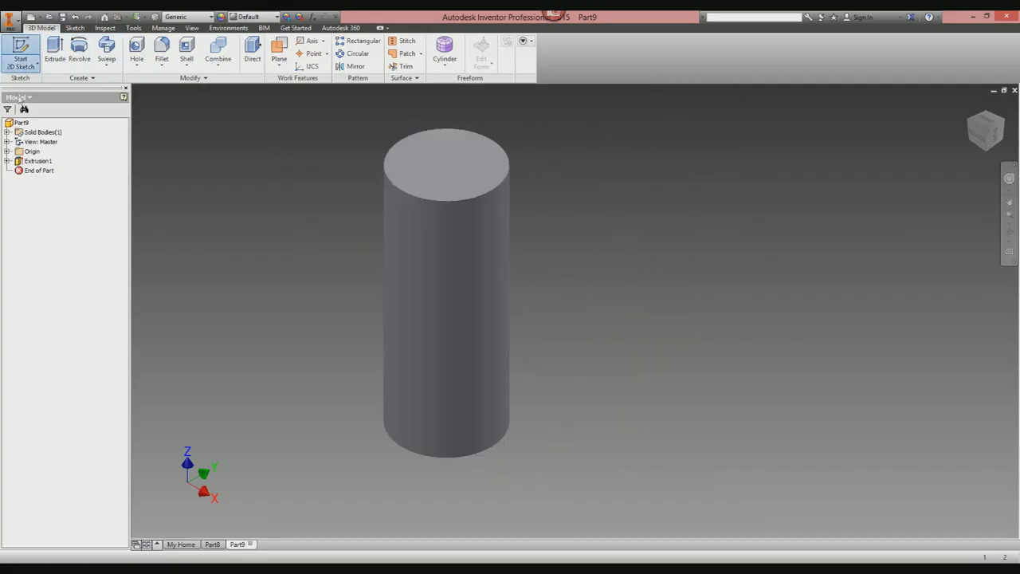
click(7, 152)
drag(398, 461, 451, 485)
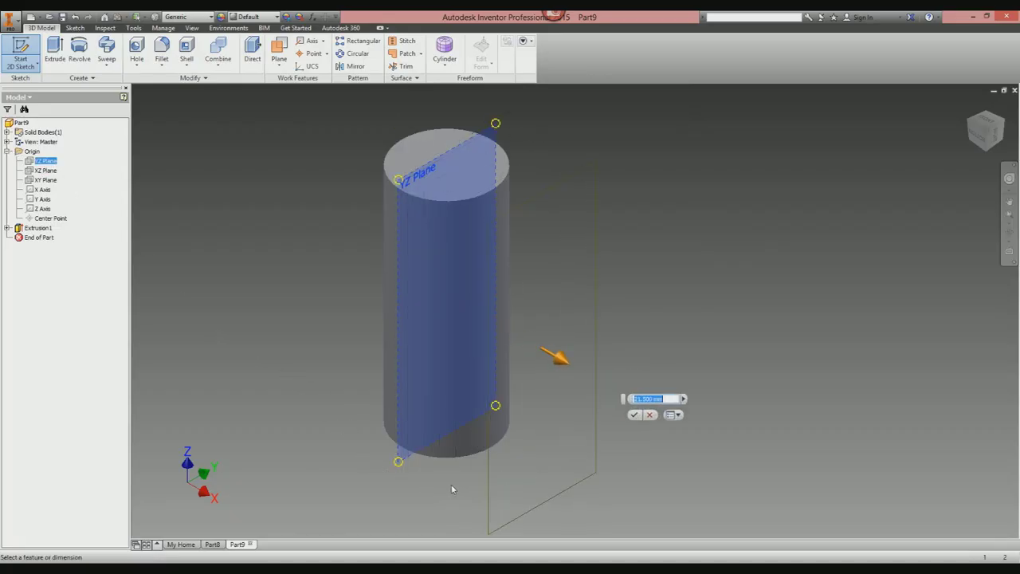
key(Return)
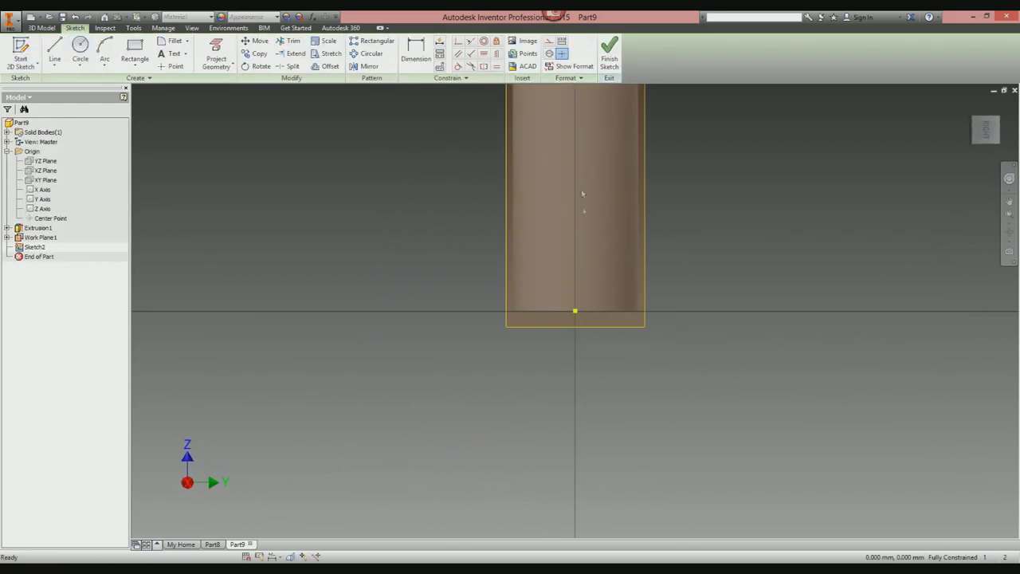
Draw a slanted line about 78 mm long, rising from the cylinder's lower corner across and beyond its opposite side.
mouse_move(603, 213)
middle_down()
mouse_move(558, 319)
mouse_move(709, 312)
mouse_move(738, 330)
mouse_move(721, 338)
mouse_move(706, 306)
mouse_move(666, 333)
mouse_move(575, 295)
mouse_move(607, 330)
middle_up()
click(55, 56)
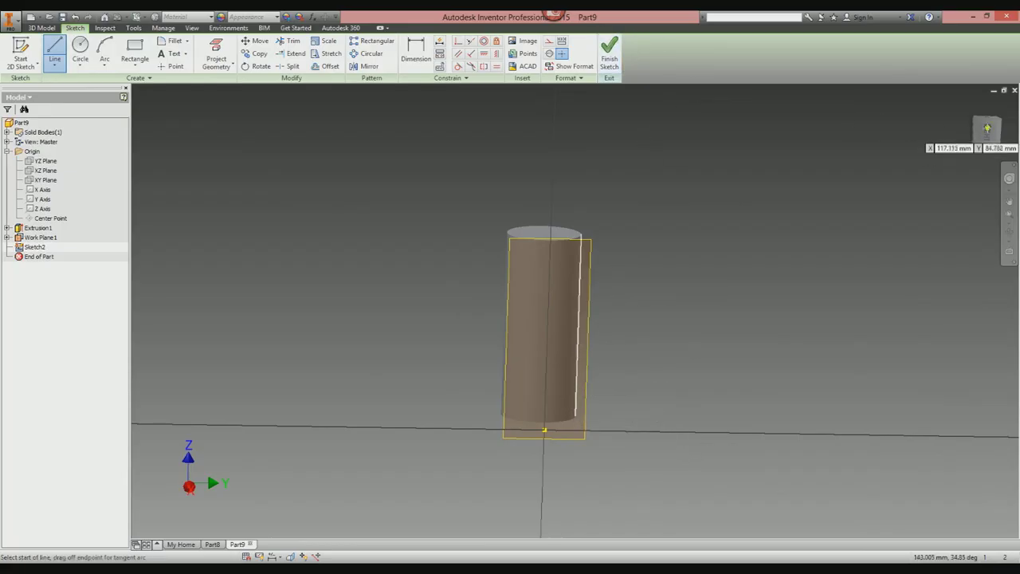
click(986, 132)
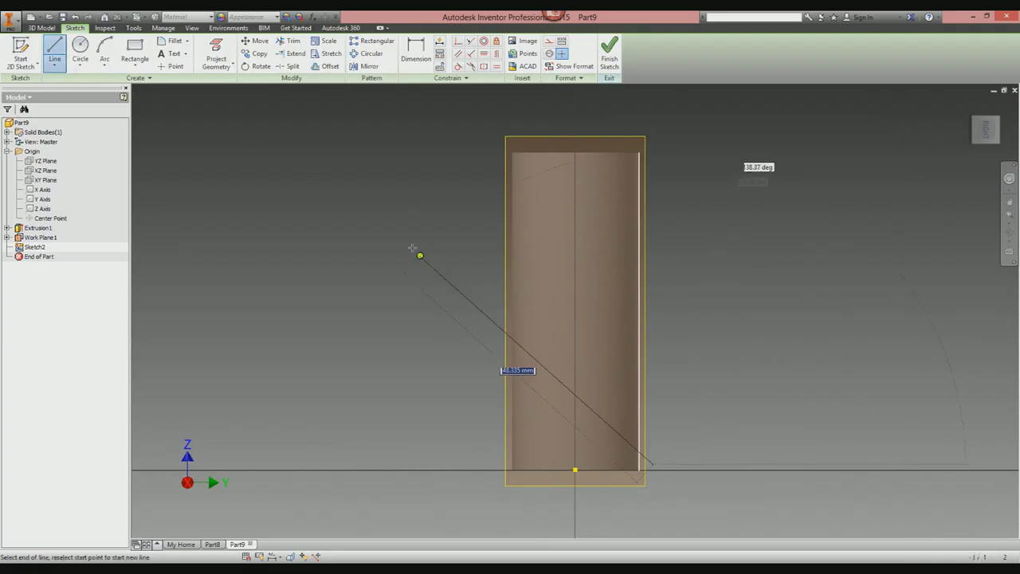
click(224, 221)
key(Escape)
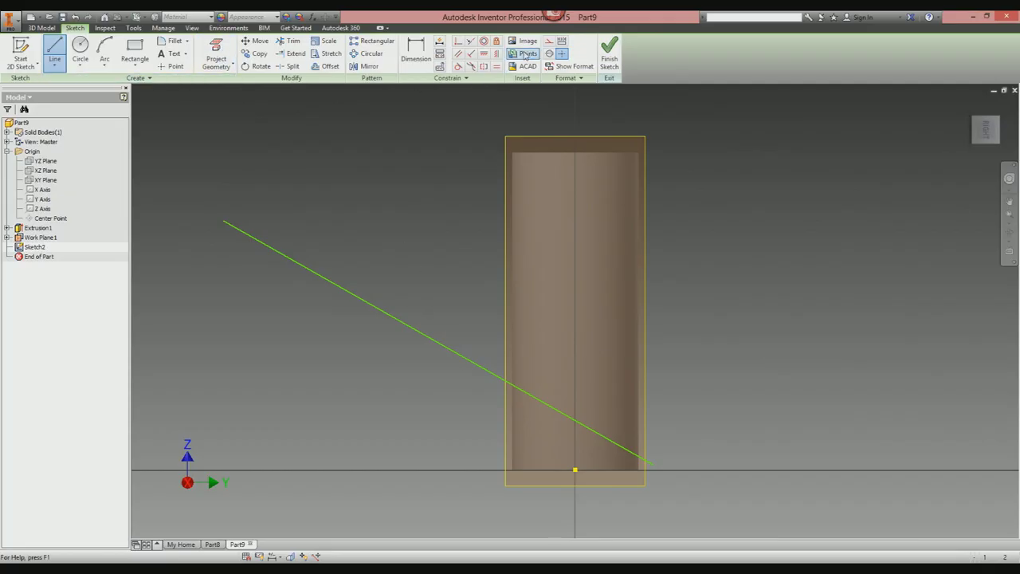
Add an aligned dimension of 70 mm to the slanted line and finish the 2D sketch.
click(416, 52)
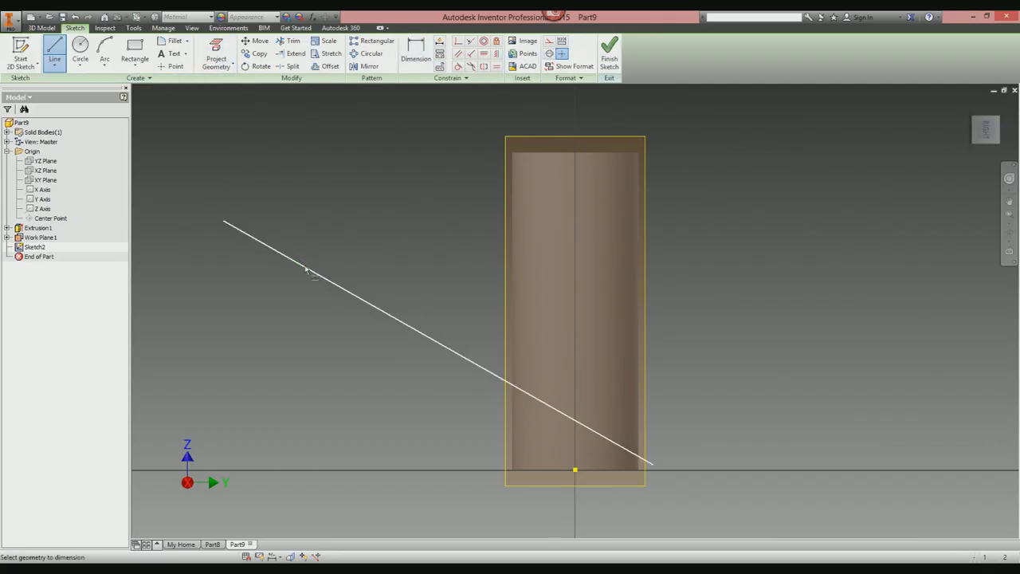
right_click(380, 204)
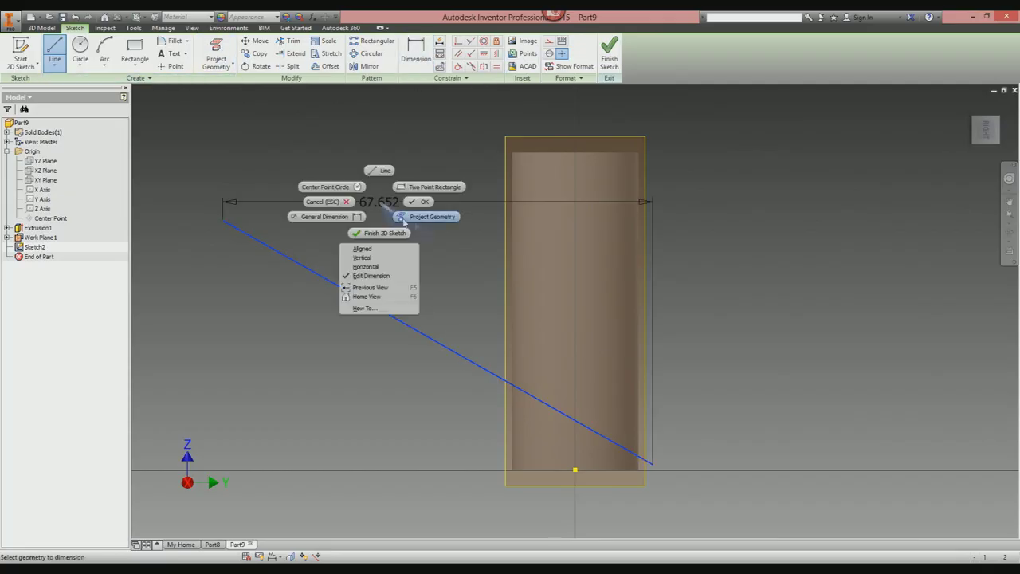
click(370, 249)
click(503, 272)
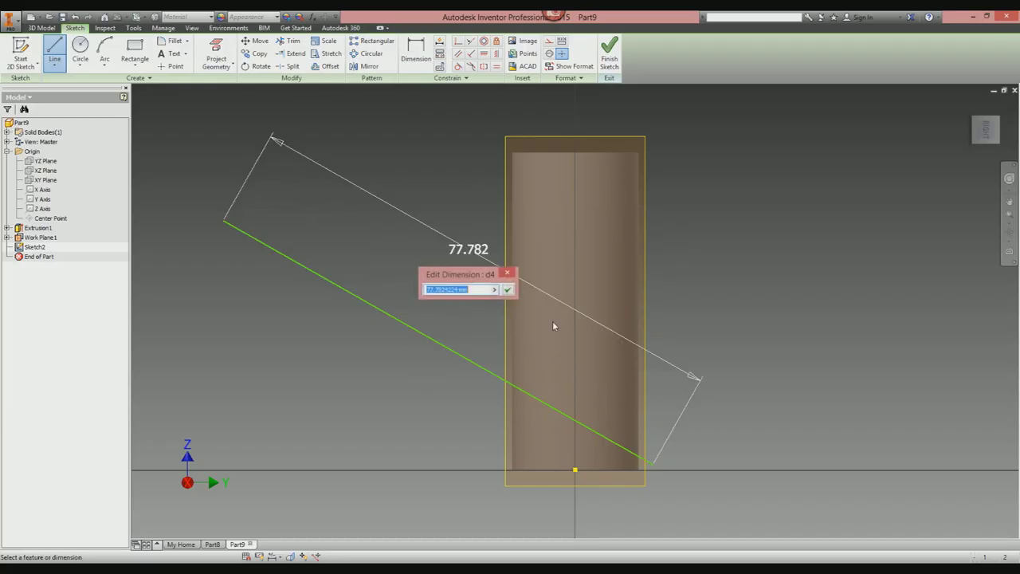
text(70)
key(Return)
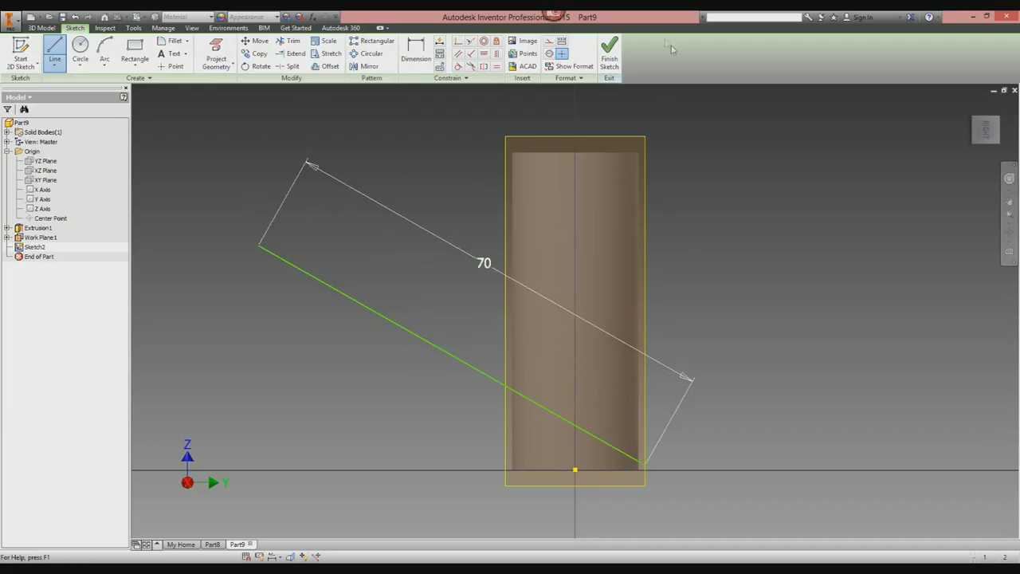
click(610, 54)
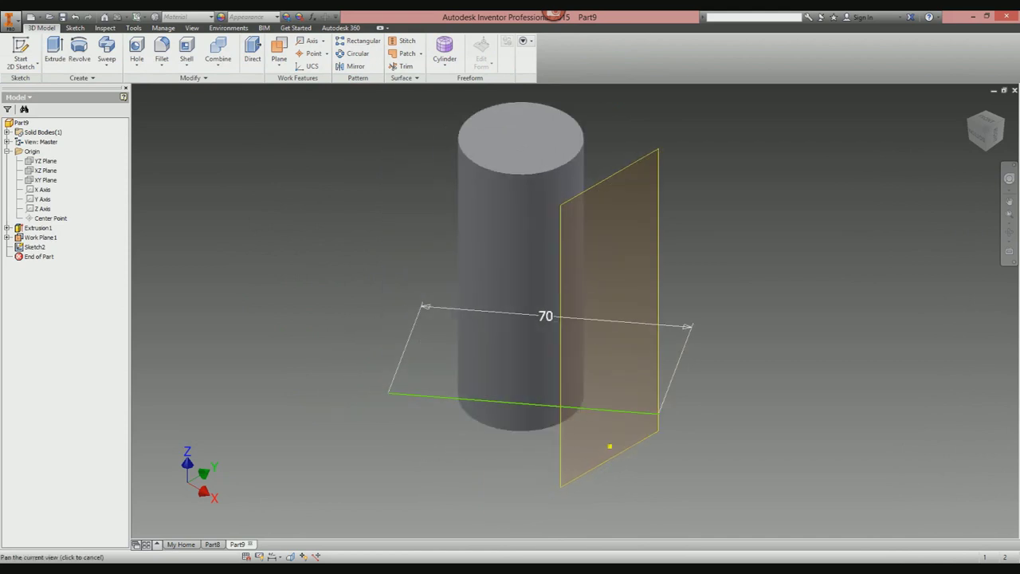
Start a 3D sketch and project the 70 mm line onto the cylinder's side face with the Wrap to Surface output.
mouse_move(617, 331)
shift+middle_down()
mouse_move(745, 314)
mouse_move(630, 315)
mouse_move(625, 330)
mouse_move(597, 323)
mouse_move(573, 353)
shift+middle_up()
click(20, 64)
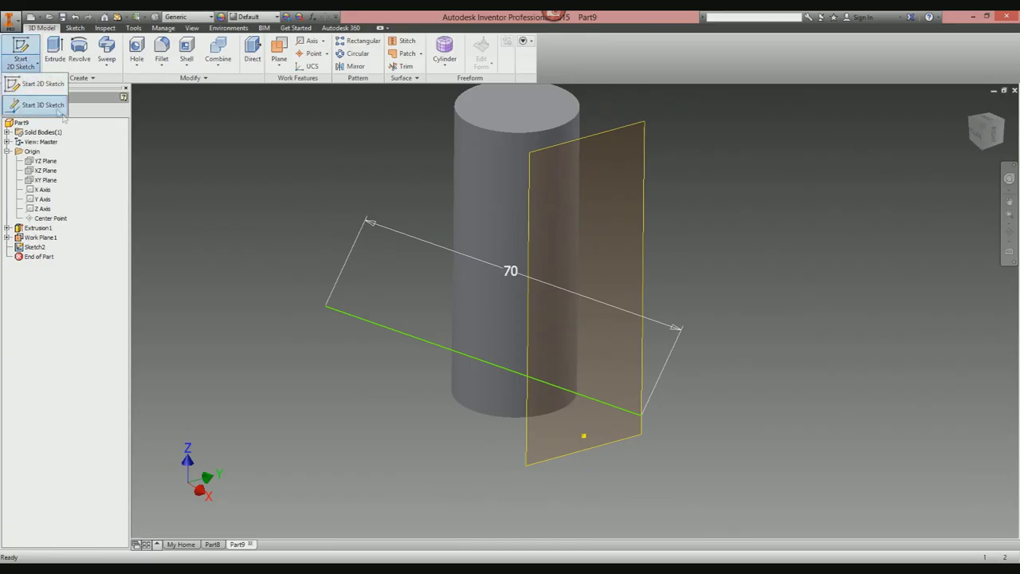
click(36, 106)
scroll(480, 300, down, 3)
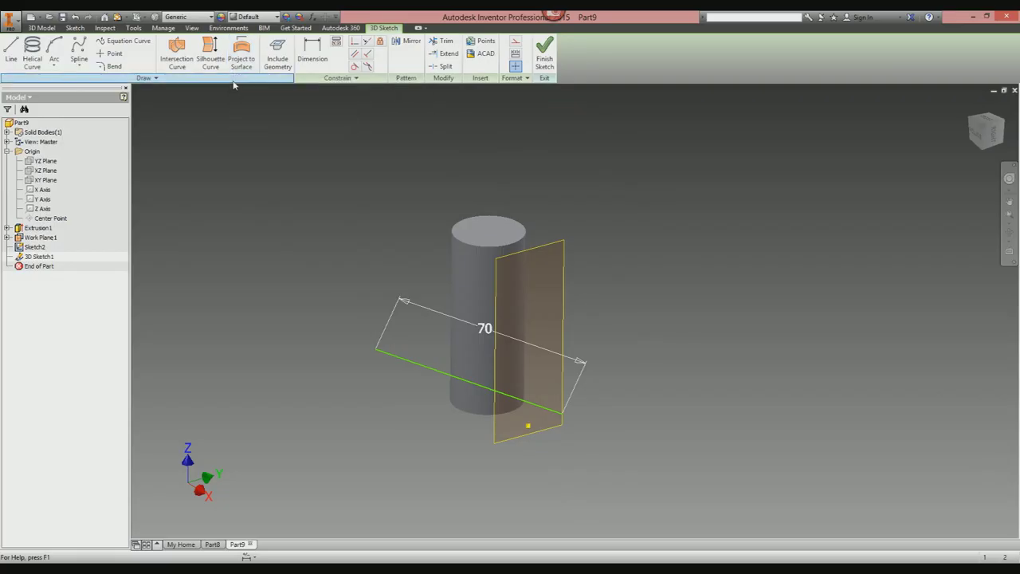
click(240, 54)
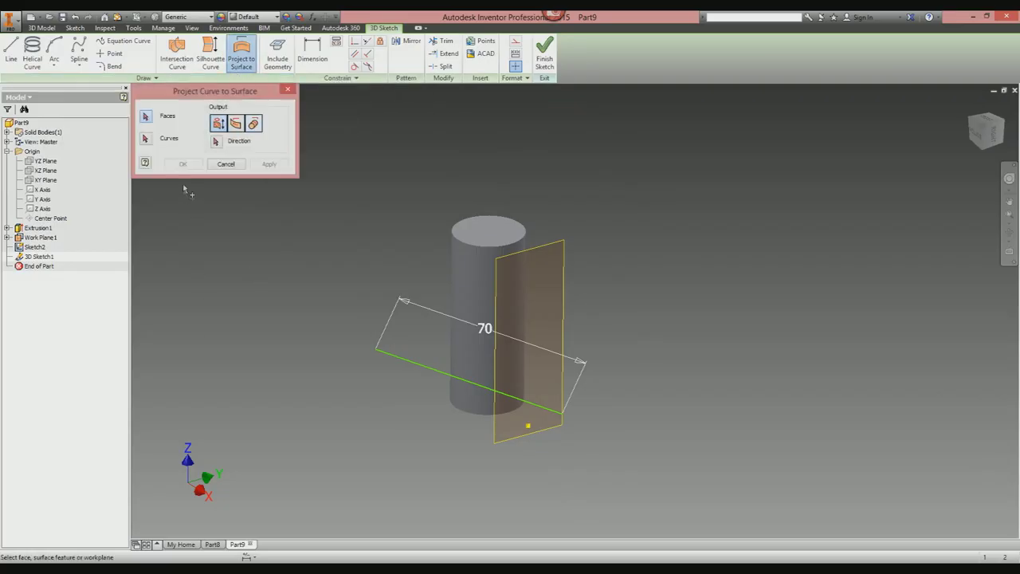
click(451, 279)
click(145, 138)
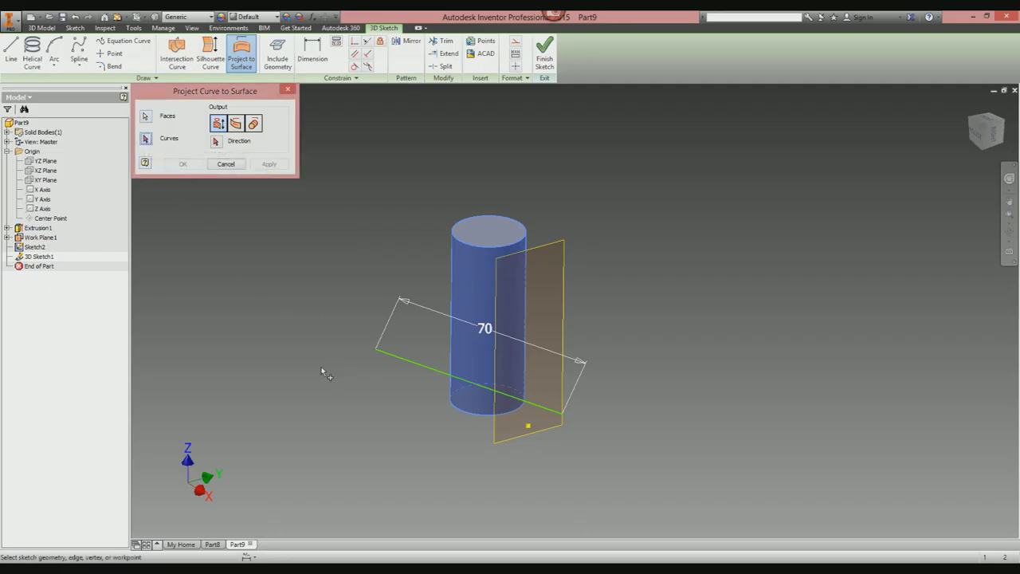
click(393, 357)
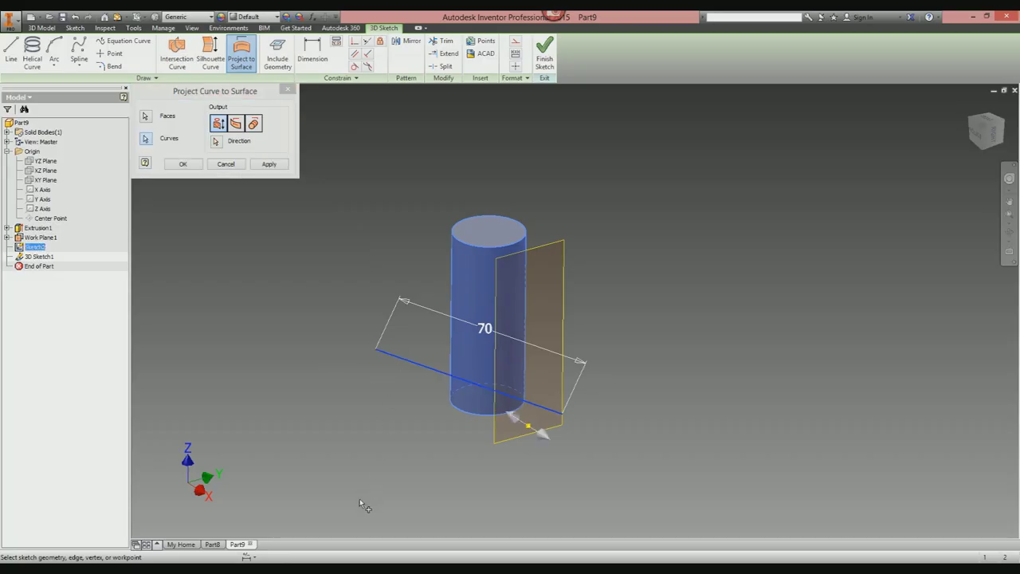
click(254, 124)
click(199, 171)
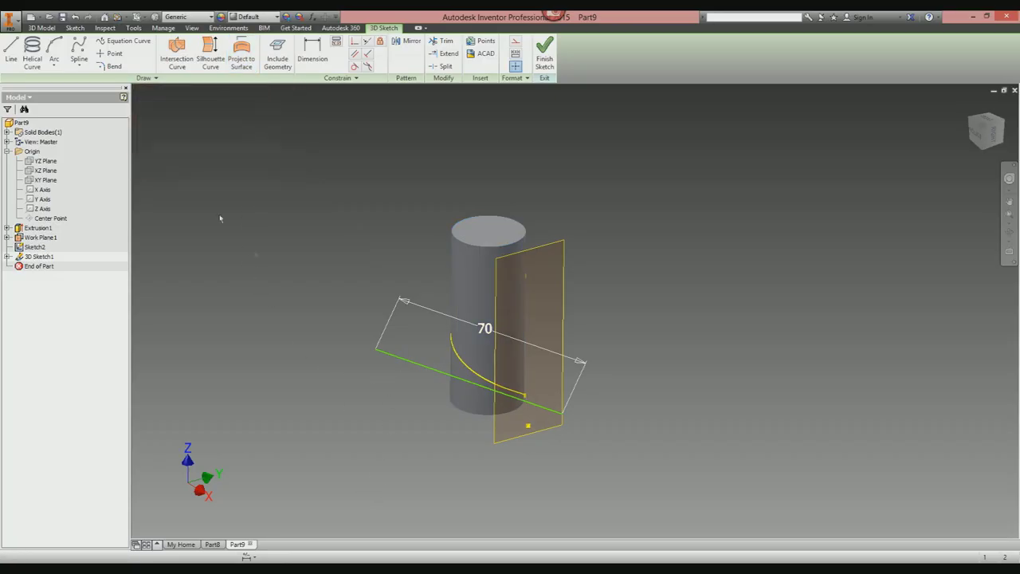
Measure the length of the wrapped curve on the cylinder with the loop measurement.
key(F4)
shift+middle_drag(510, 318, 694, 390)
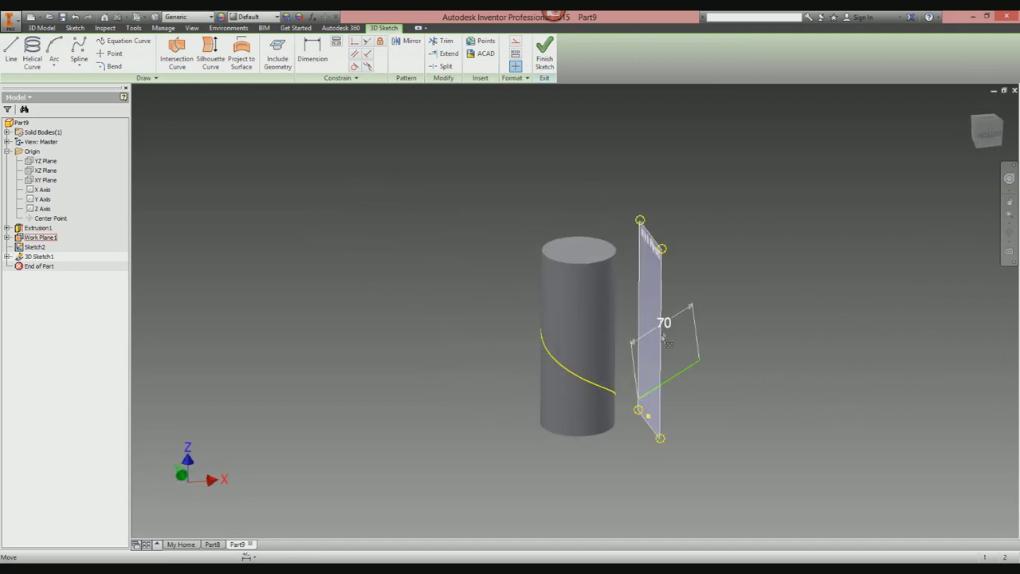
right_click(458, 280)
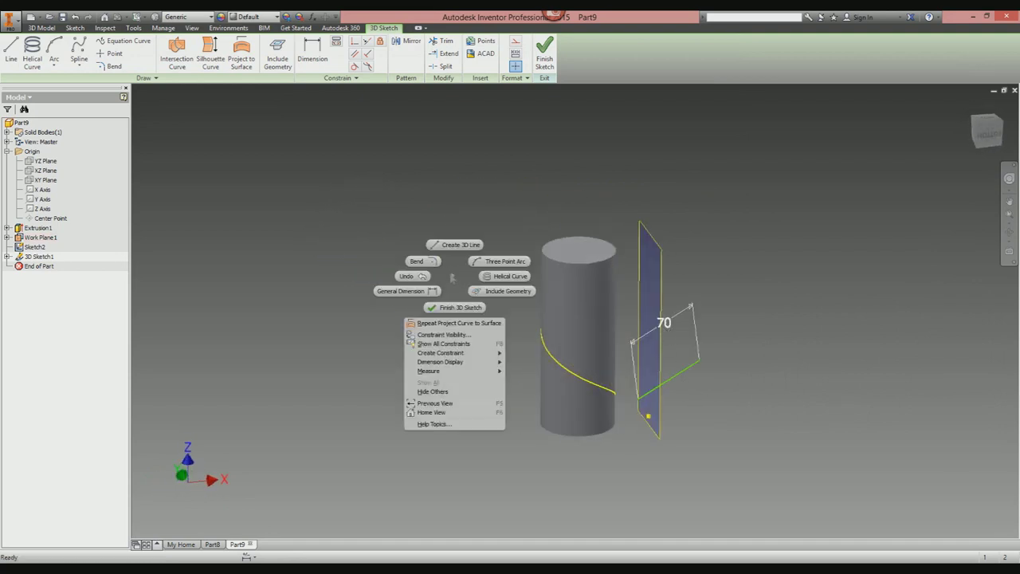
click(451, 277)
click(133, 27)
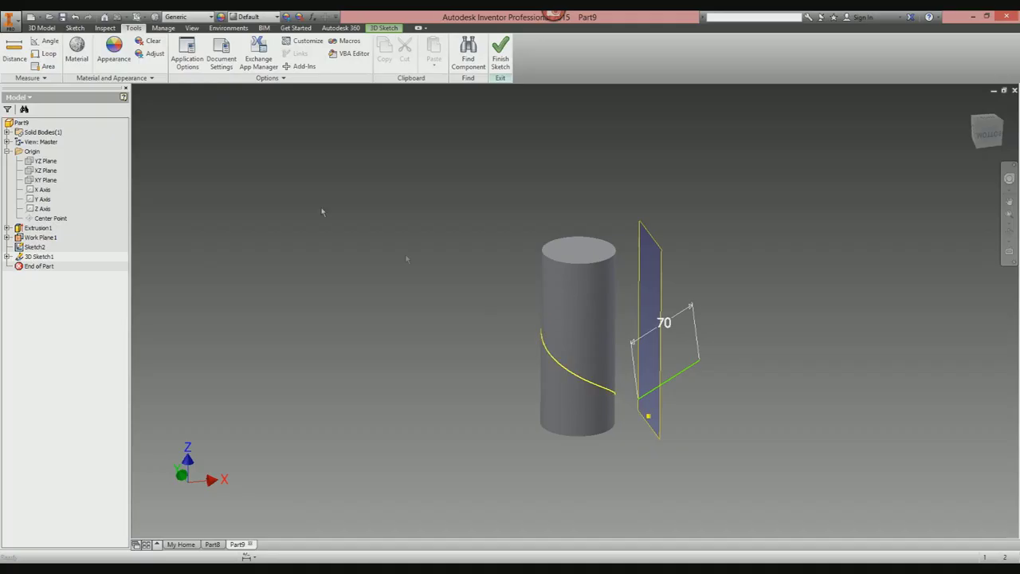
click(47, 55)
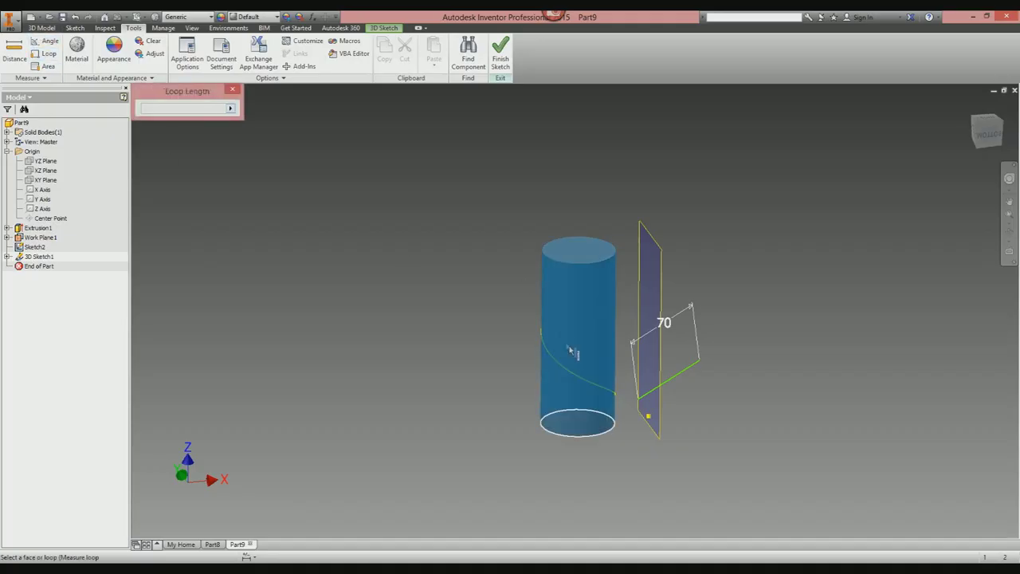
click(567, 370)
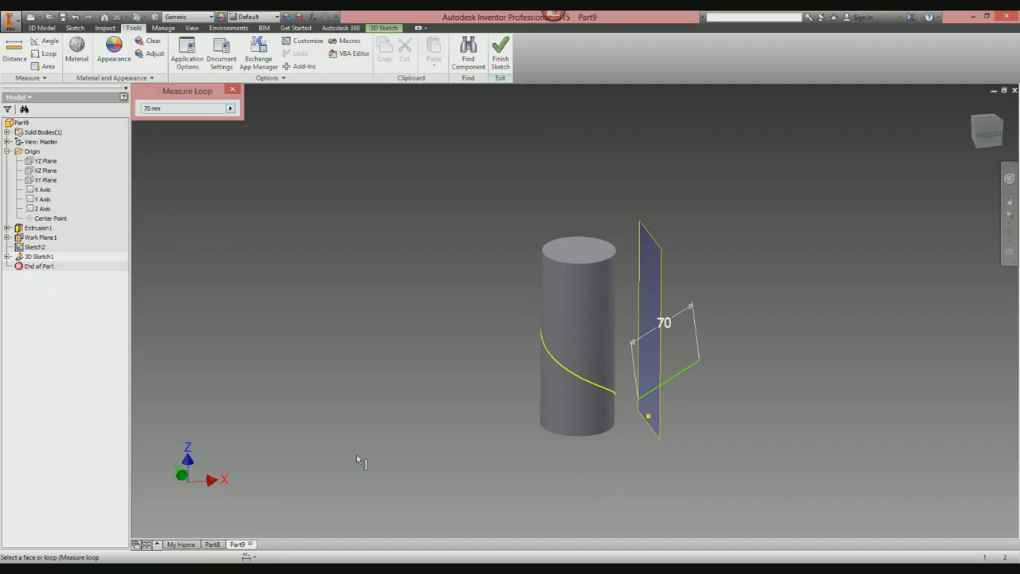
Finish the 3D sketch and hide the offset work plane together with the 2D line sketch.
click(501, 52)
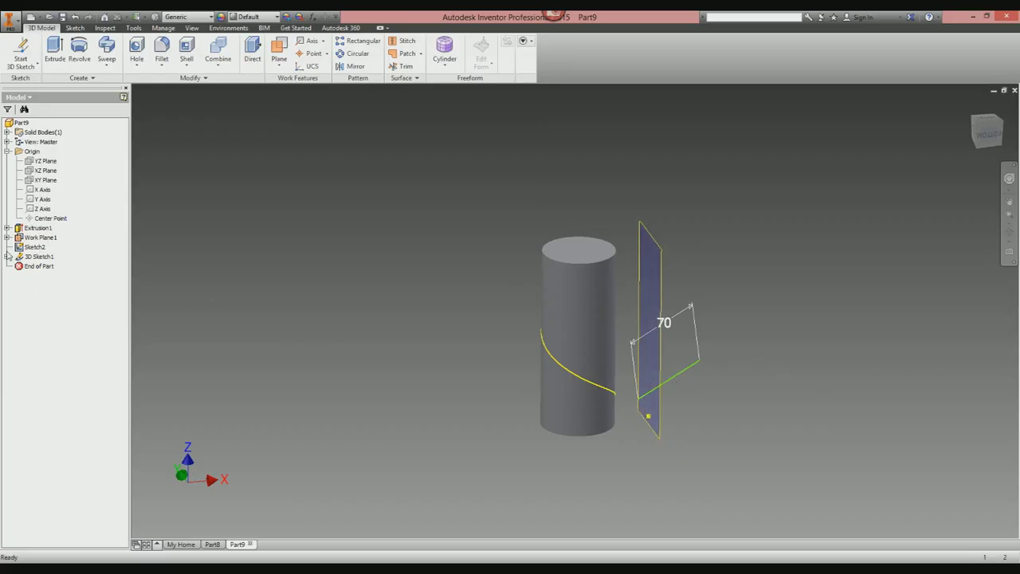
click(42, 238)
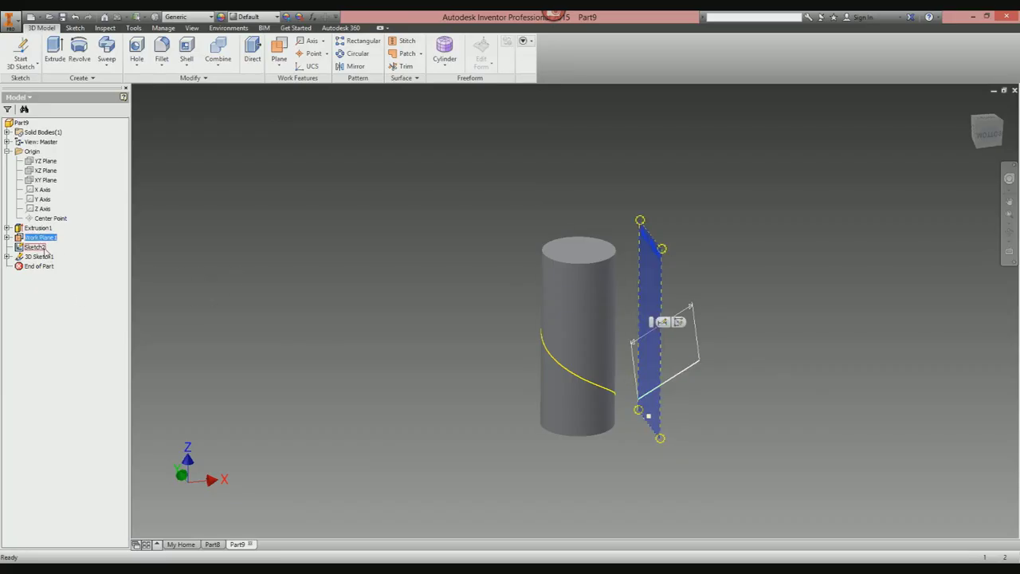
right_click(36, 251)
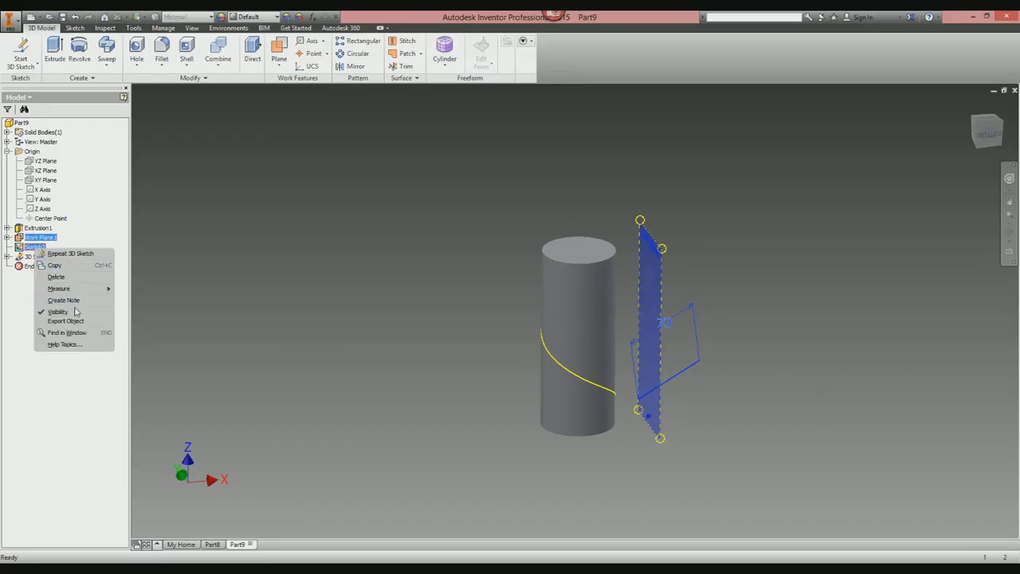
click(77, 311)
Create a work plane through the wrapped curve's end point near the cylinder's base, normal to the curve.
shift+middle_drag(686, 446, 541, 394)
scroll(542, 395, down, 4)
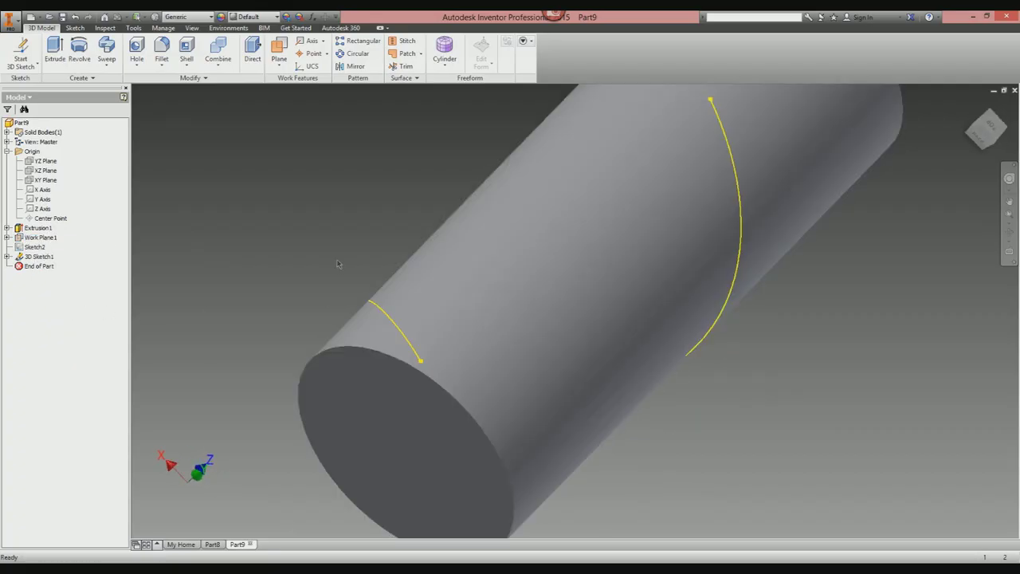
click(278, 50)
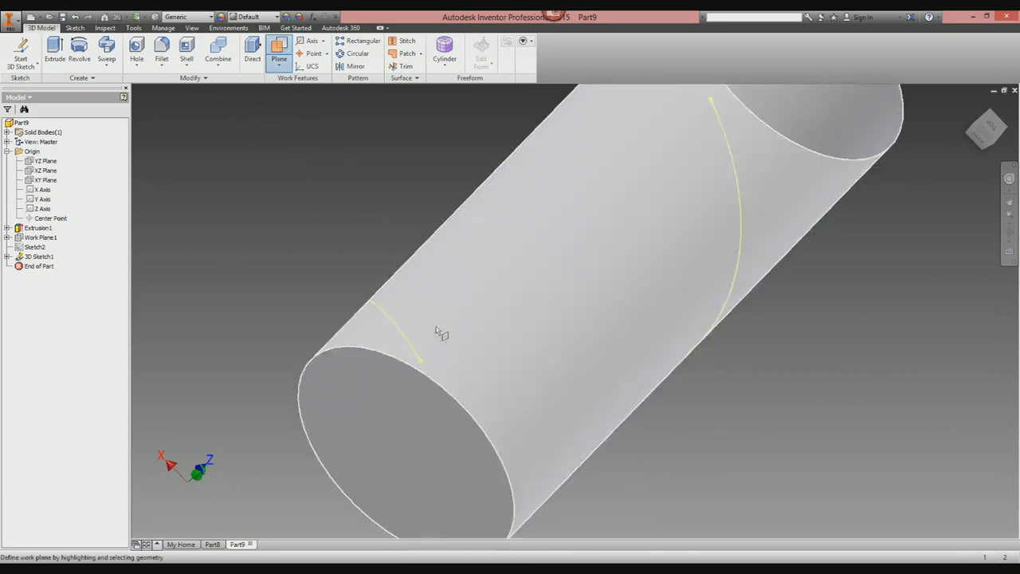
click(420, 362)
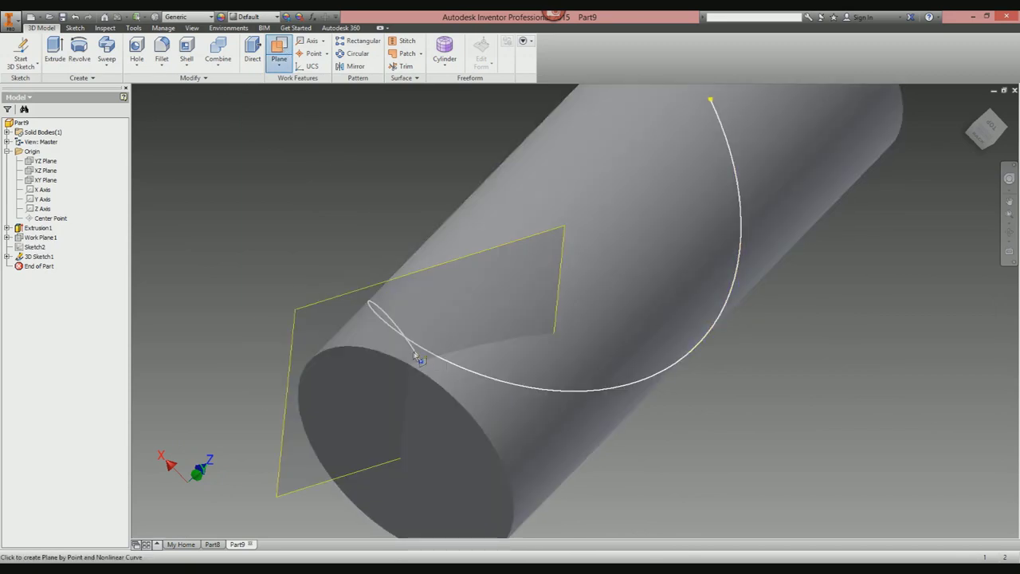
click(415, 351)
Start a 2D sketch on the work plane at the curve's end and slice the model graphics there.
key(F4)
mouse_move(415, 351)
shift+middle_down()
mouse_move(710, 350)
mouse_move(732, 361)
mouse_move(625, 354)
shift+middle_up()
click(21, 65)
click(36, 83)
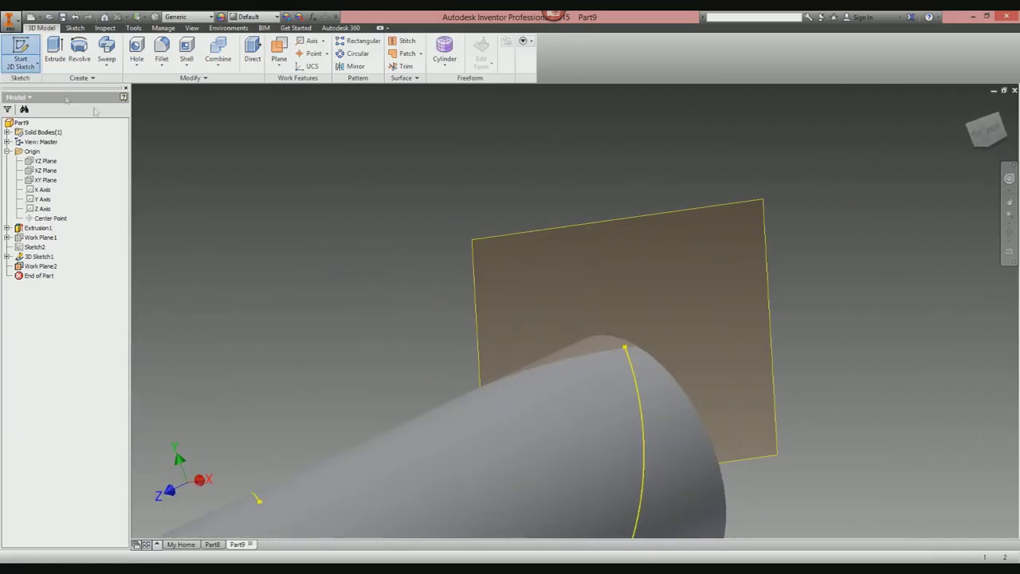
click(605, 237)
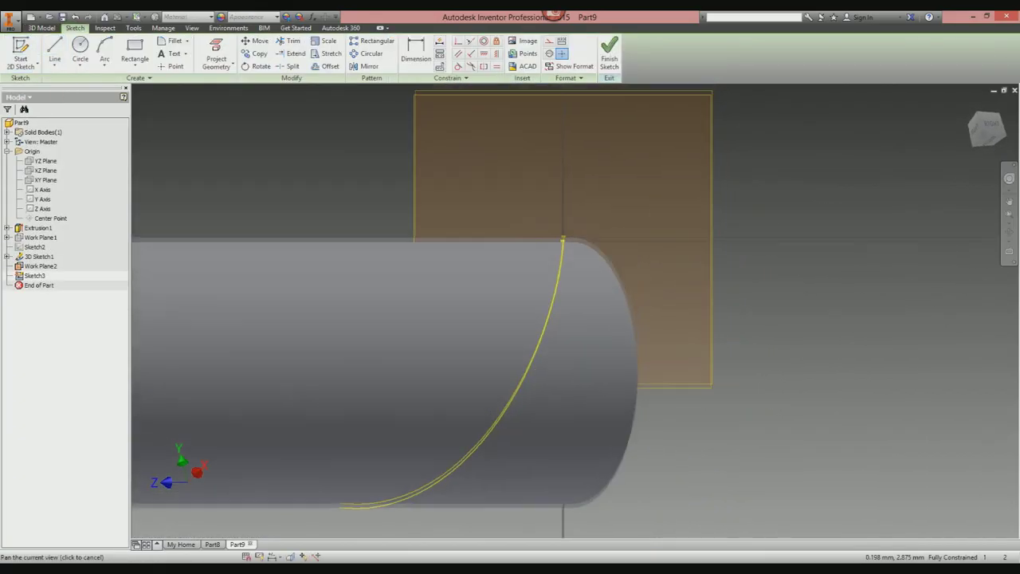
key(F7)
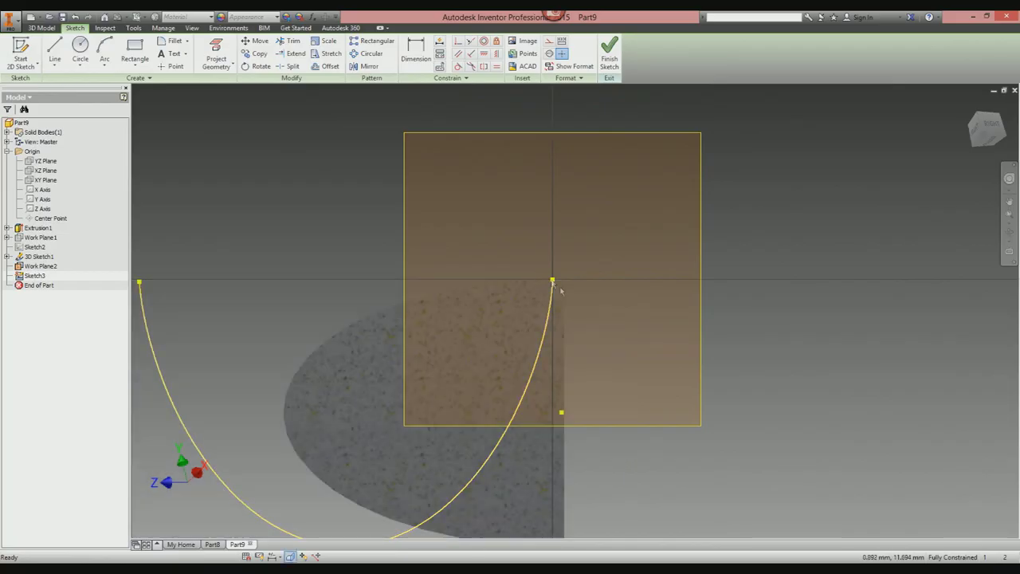
Sketch a small circle centred on the wrapped curve's end point near the cylinder's base and finish the sketch.
scroll(560, 290, down, 3)
click(216, 55)
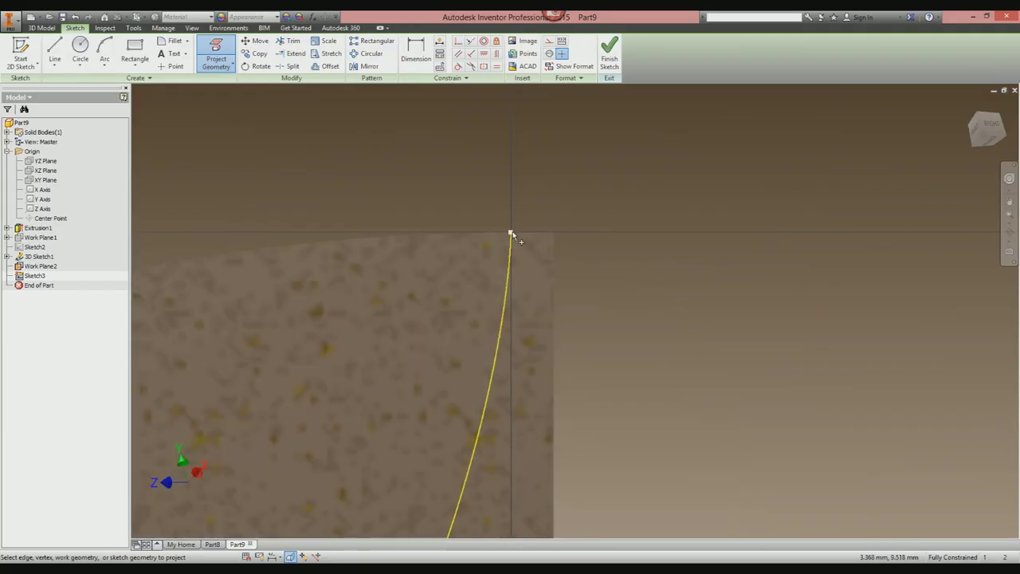
shift+middle_drag(585, 239, 505, 247)
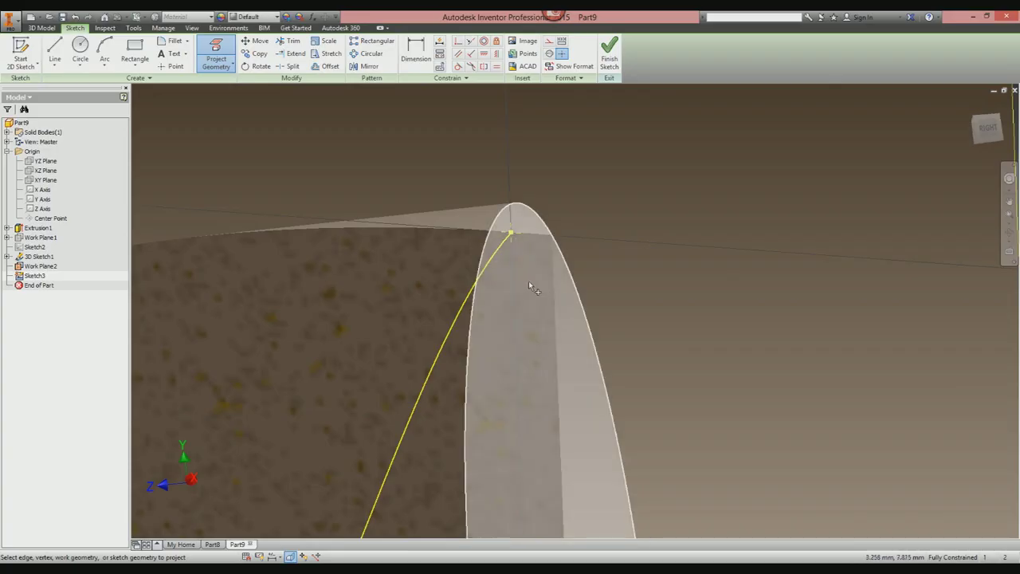
click(83, 49)
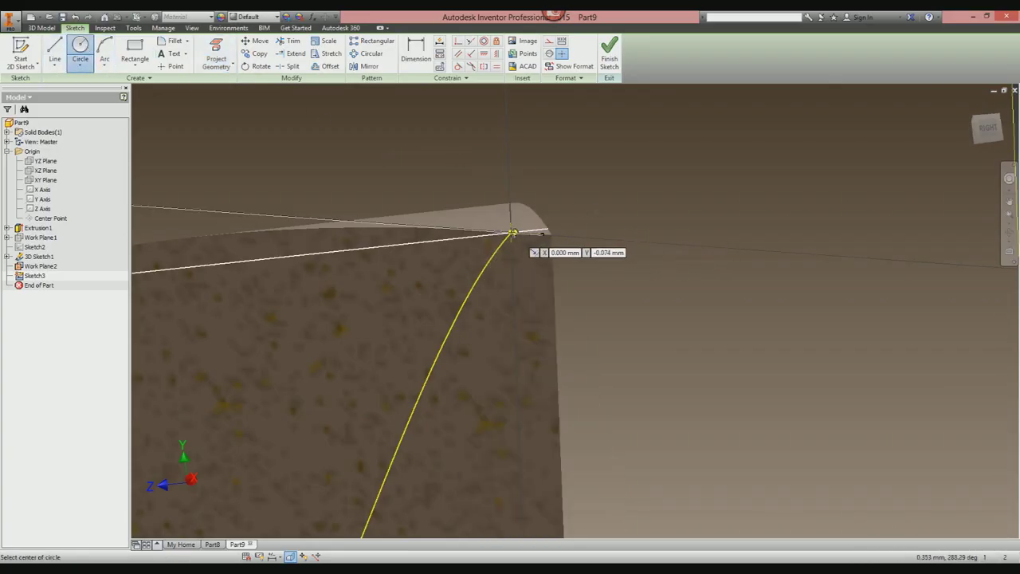
click(509, 233)
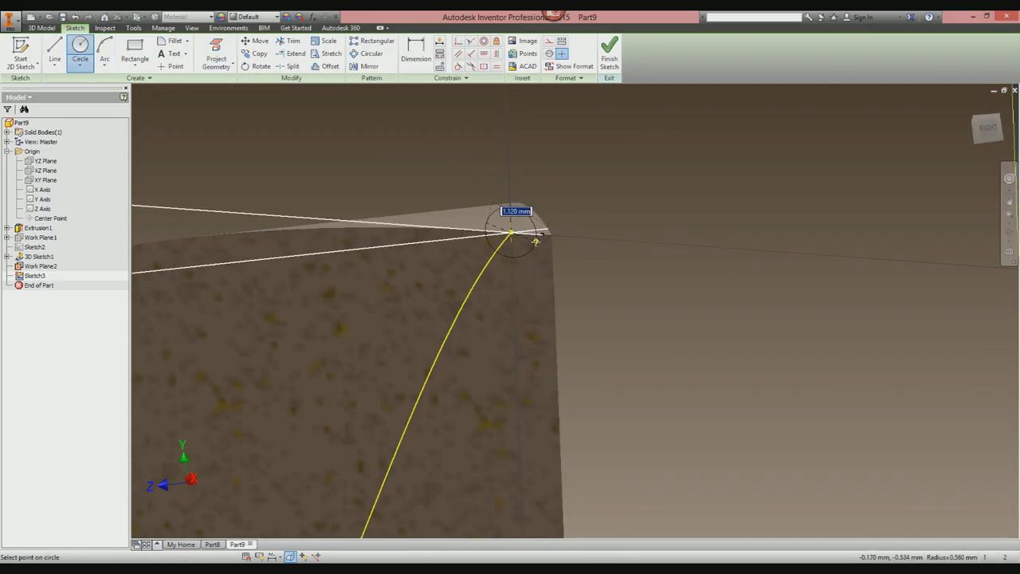
click(540, 242)
click(609, 53)
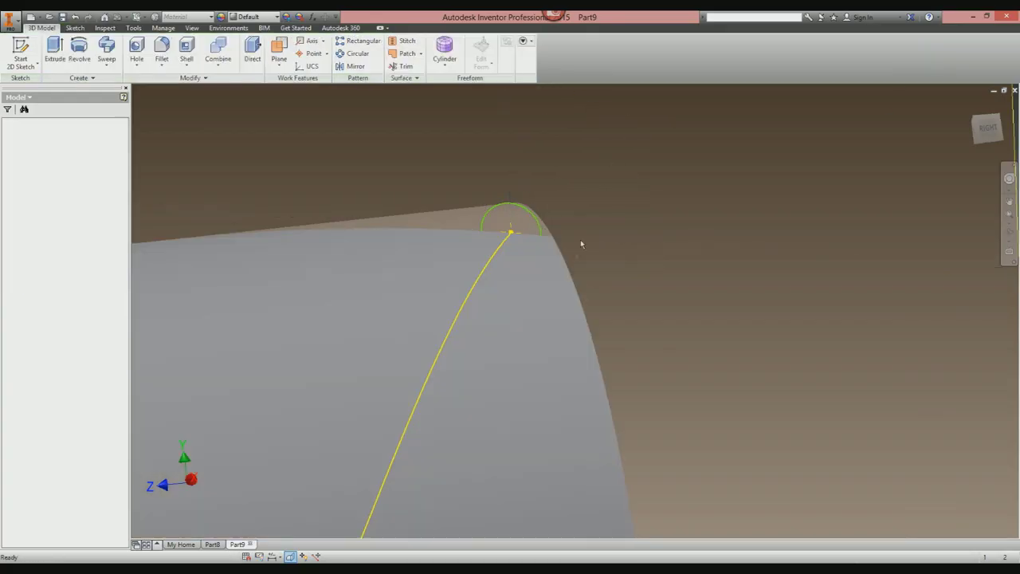
Sweep the circle along the wrapped curve as a cut into the cylinder, with path orientation, no taper and no twist.
click(106, 49)
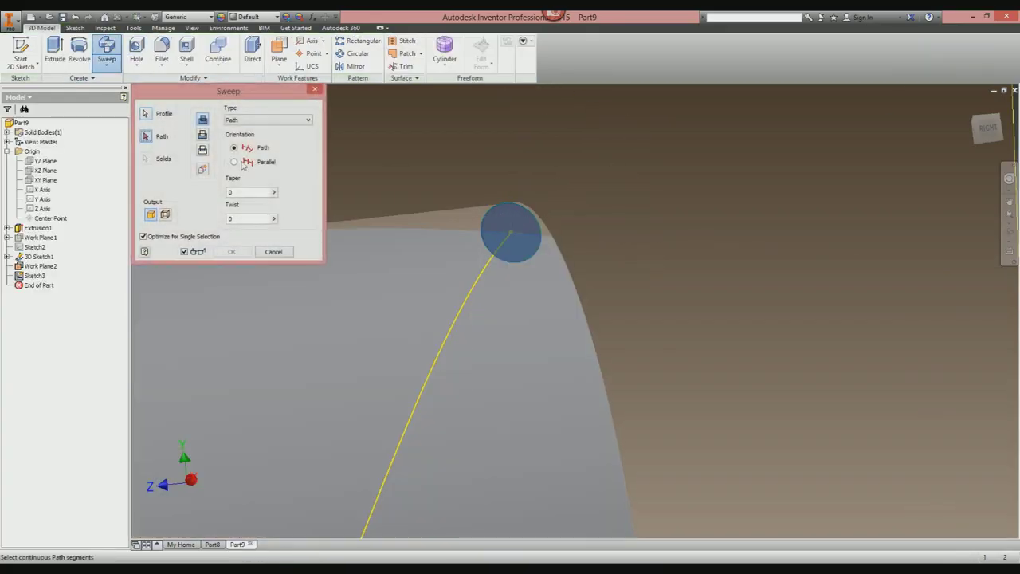
click(484, 275)
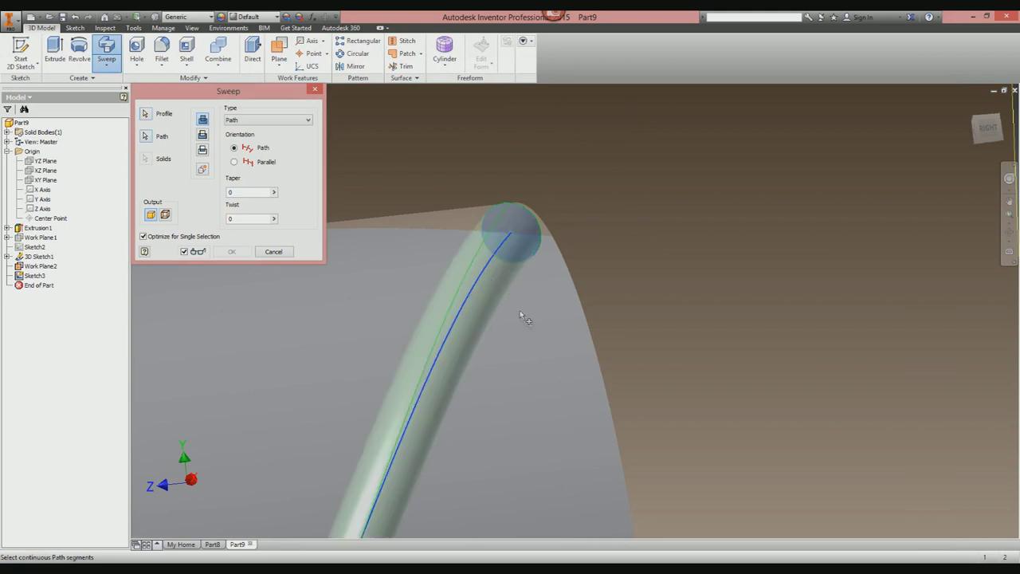
scroll(527, 310, up, 4)
middle_drag(539, 344, 608, 341)
key(F4)
drag(607, 341, 620, 372)
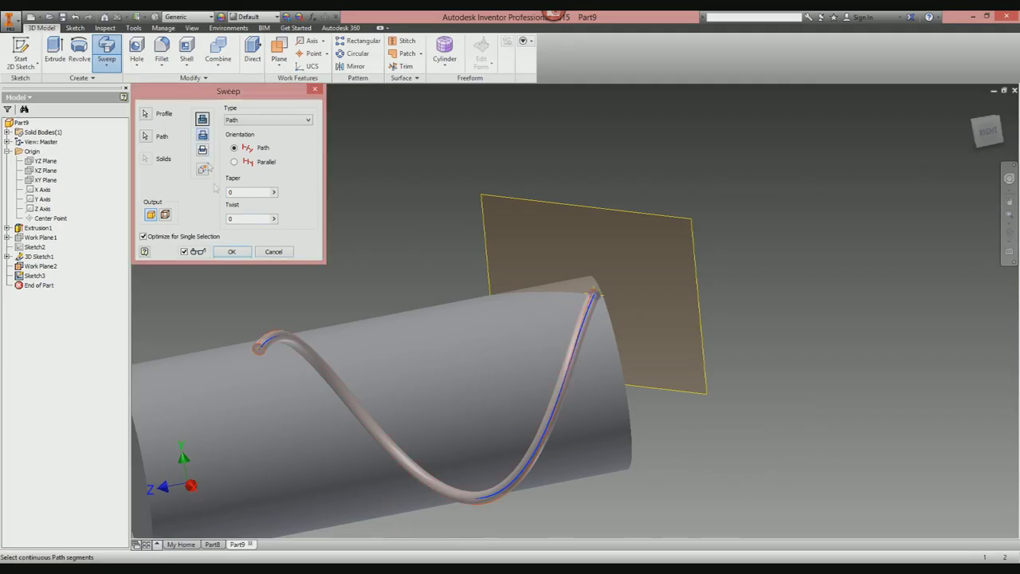
click(242, 251)
Examine the swept groove around the cylinder and undo the sweep.
key(F4)
drag(558, 350, 860, 308)
drag(638, 335, 414, 295)
drag(263, 239, 226, 237)
key(ctrl+z)
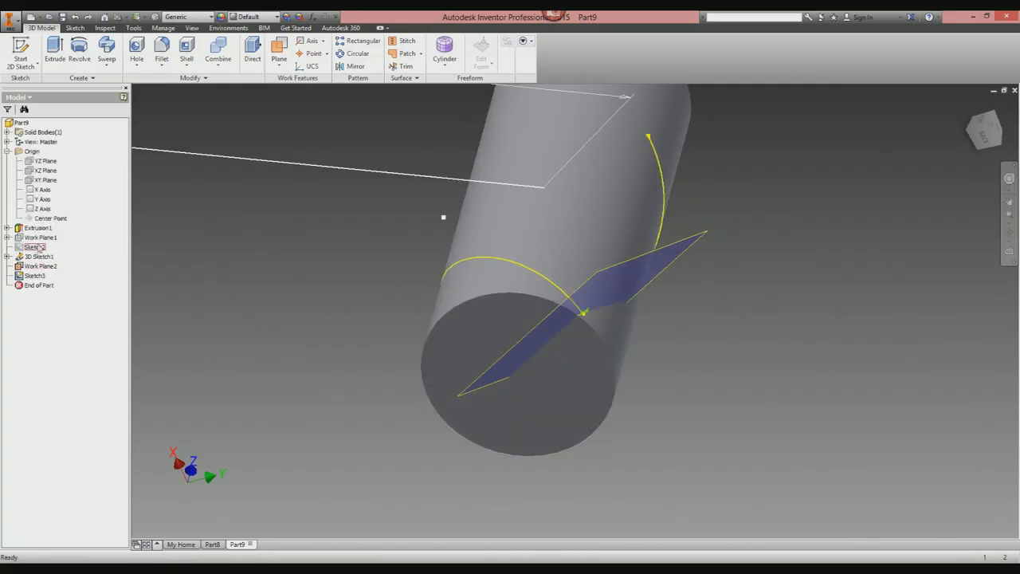
Delete the 2D line sketch together with its dependent 3D sketch, end work plane and profile sketch.
click(39, 238)
click(35, 247)
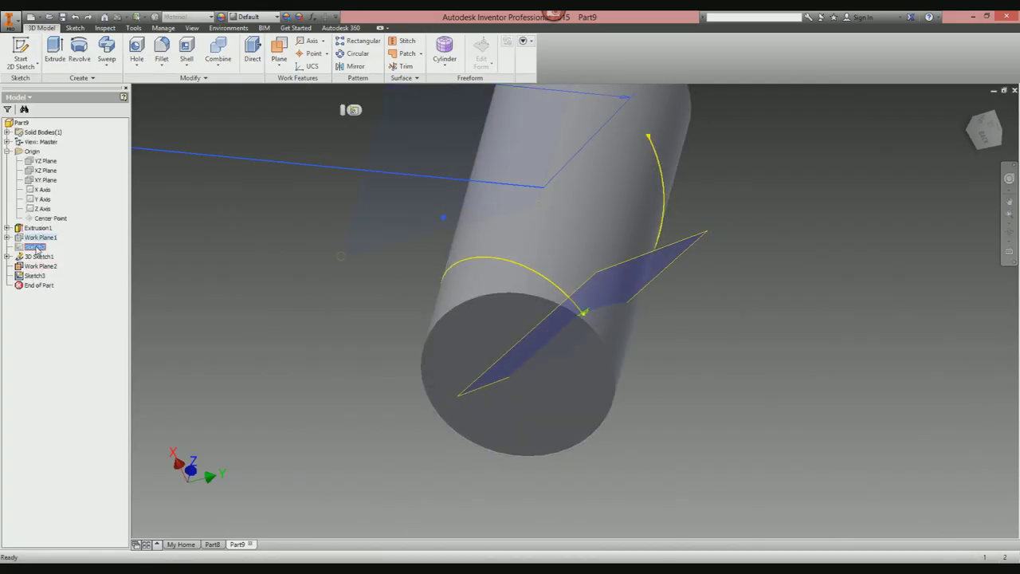
key(Delete)
key(Return)
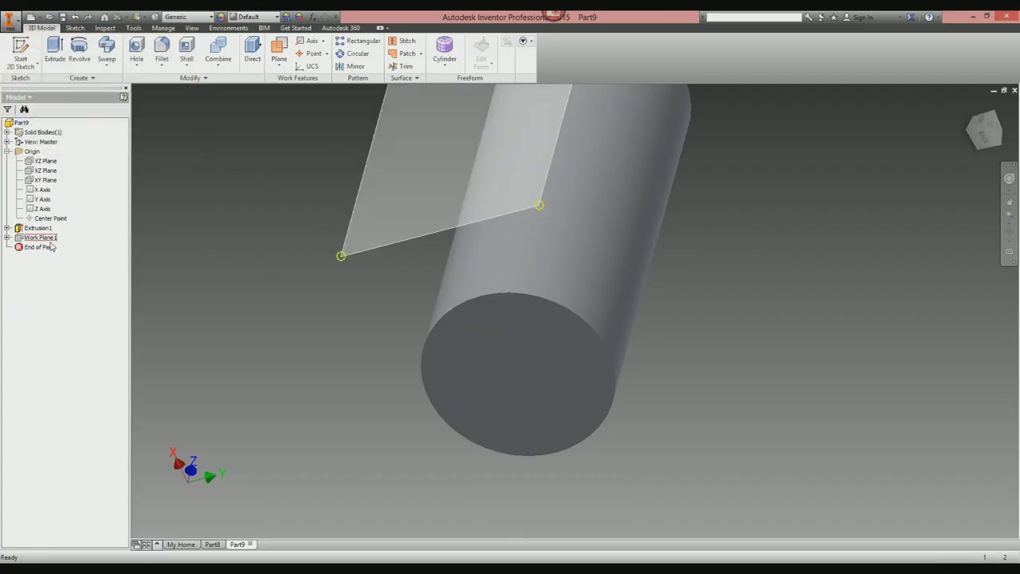
Make the offset work plane beside the cylinder visible and start a 2D sketch on it.
shift+middle_drag(286, 203, 286, 318)
shift+middle_drag(575, 244, 609, 323)
scroll(607, 275, up, 3)
right_click(44, 237)
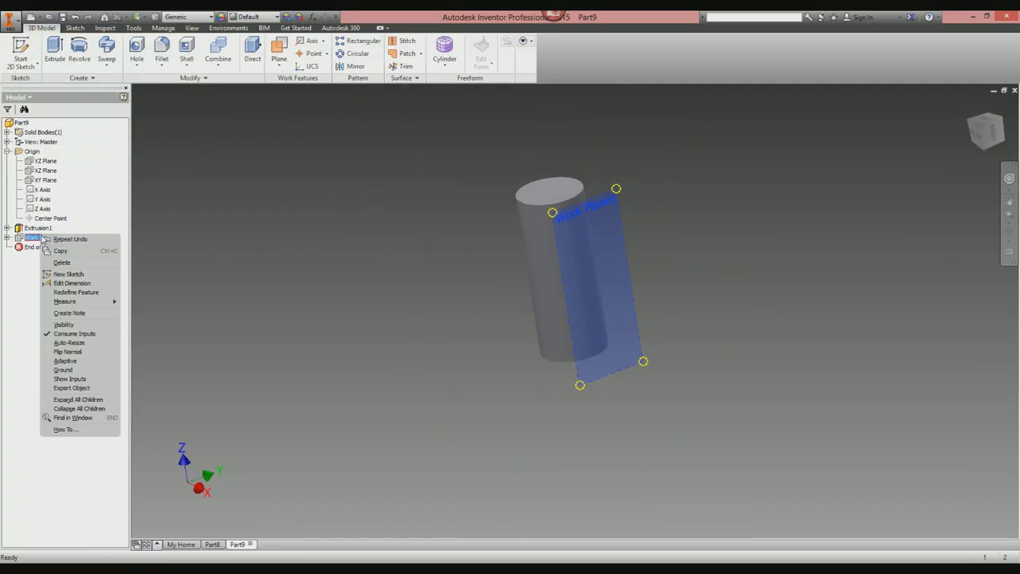
click(84, 328)
click(21, 52)
click(624, 258)
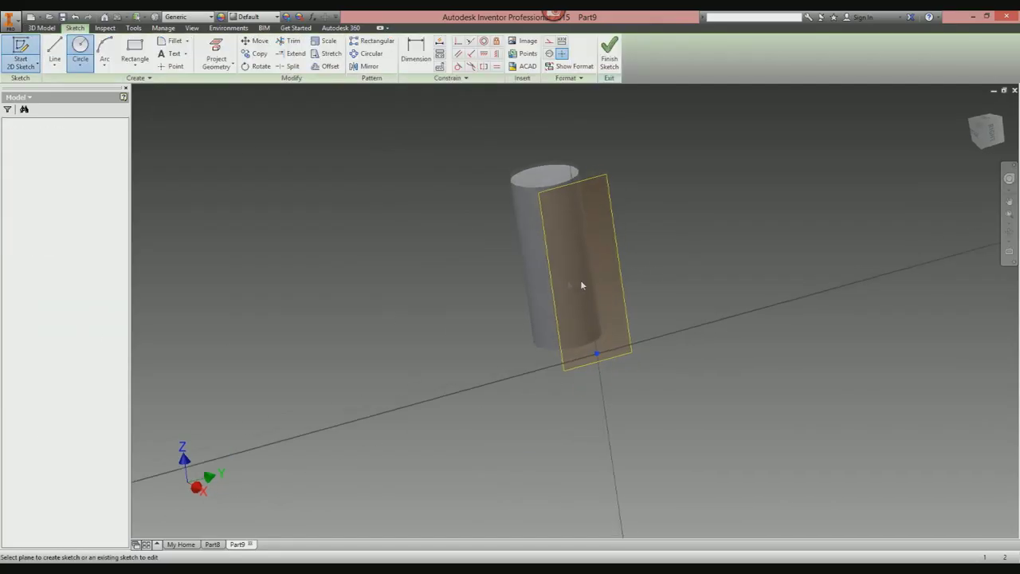
Draw an open six-point interpolation spline winding back and forth across the cylinder from near its base upward, and finish the sketch.
click(54, 67)
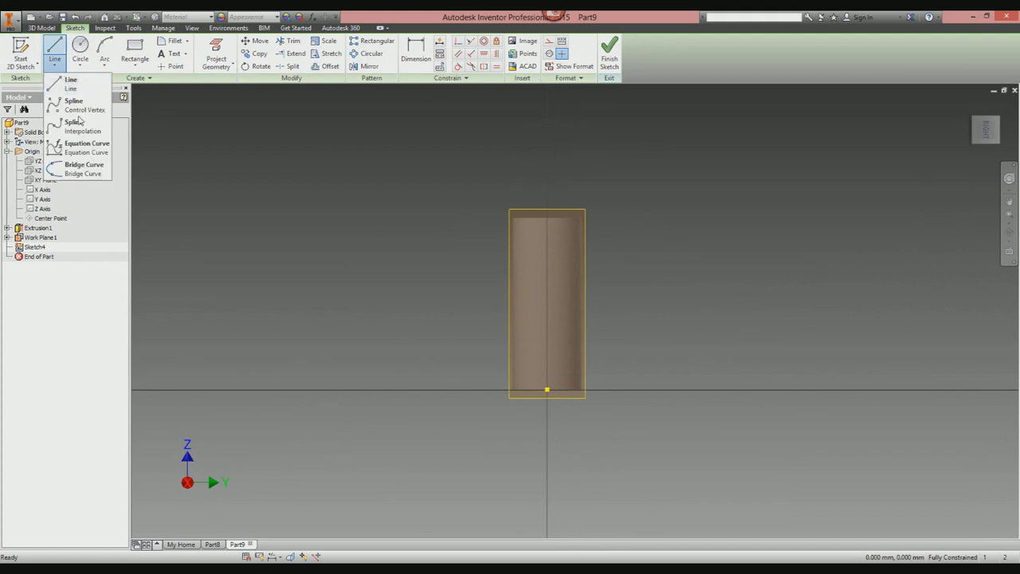
click(73, 124)
click(58, 67)
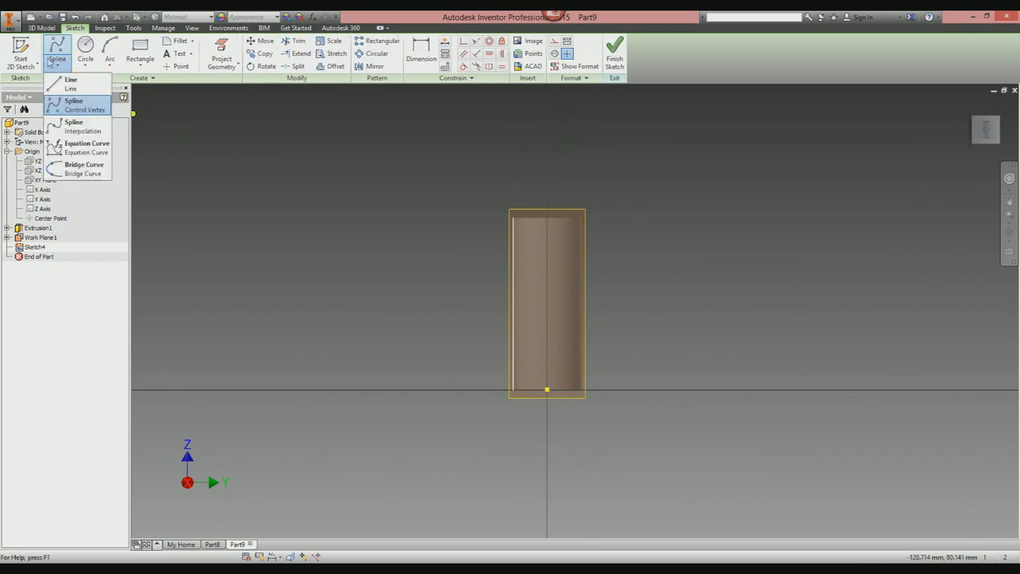
click(74, 124)
click(593, 381)
click(489, 302)
click(661, 311)
click(508, 247)
right_click(396, 246)
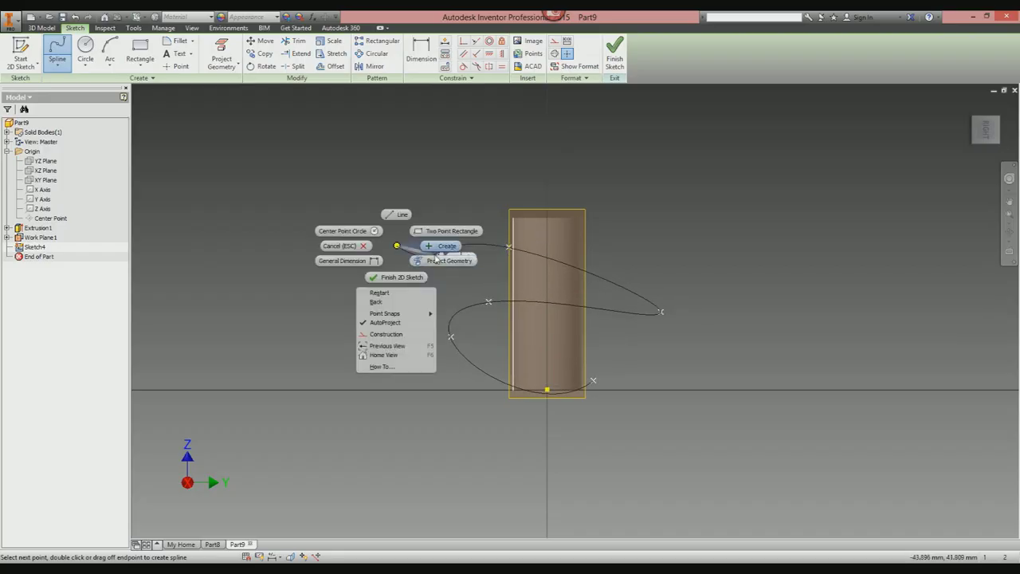
click(424, 247)
shift+middle_drag(498, 267, 557, 287)
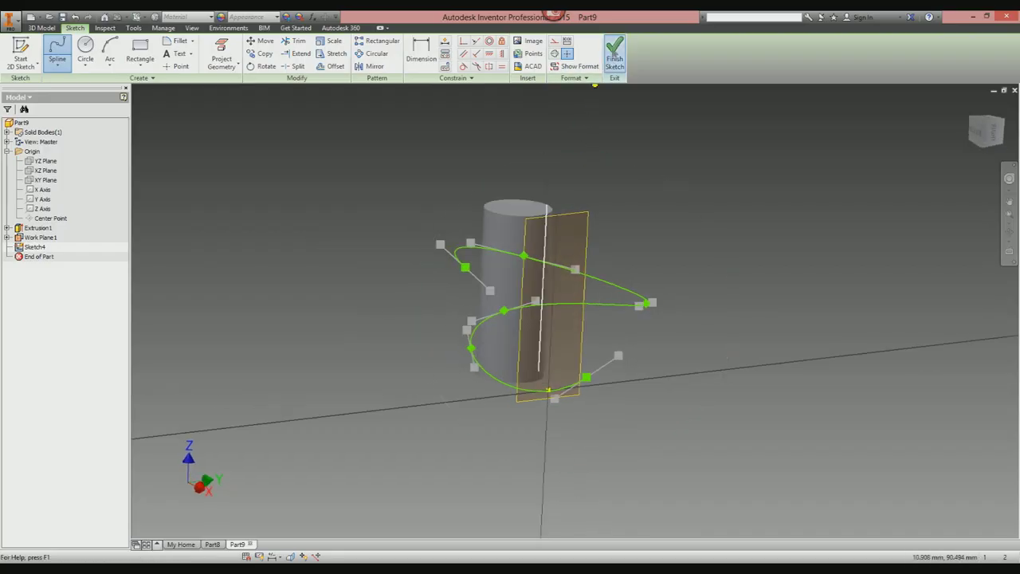
click(615, 52)
Extrude the spline as a 50 mm surface in the flipped direction so it passes through the cylinder.
click(54, 50)
shift+middle_drag(589, 292, 642, 301)
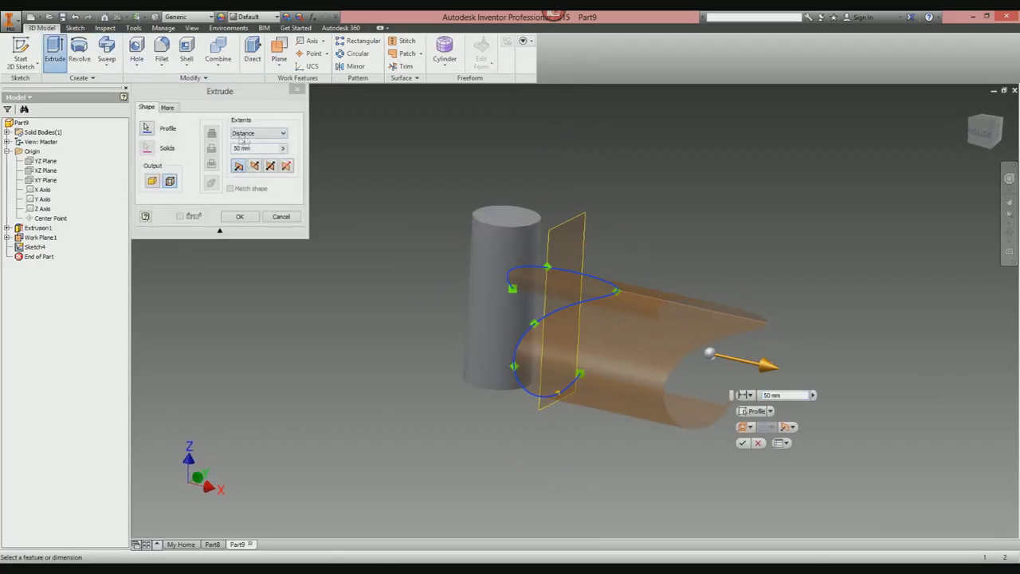
click(254, 166)
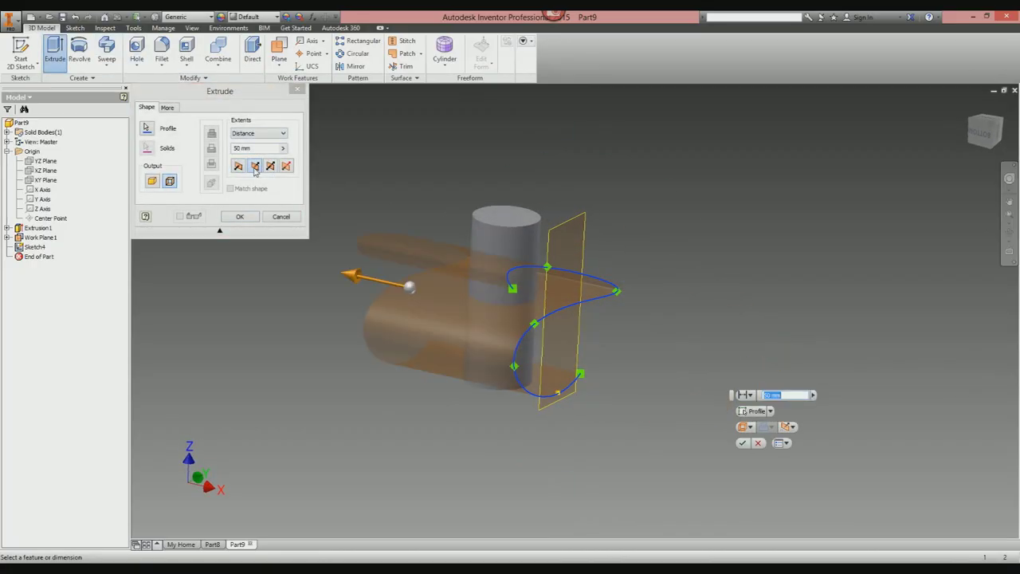
click(242, 218)
Start a 3D sketch and create the intersection curve between the cylinder's side face and the extruded spline surface.
shift+middle_drag(548, 313, 358, 326)
mouse_move(637, 319)
shift+middle_down()
mouse_move(410, 319)
mouse_move(395, 323)
mouse_move(394, 347)
shift+middle_up()
click(21, 64)
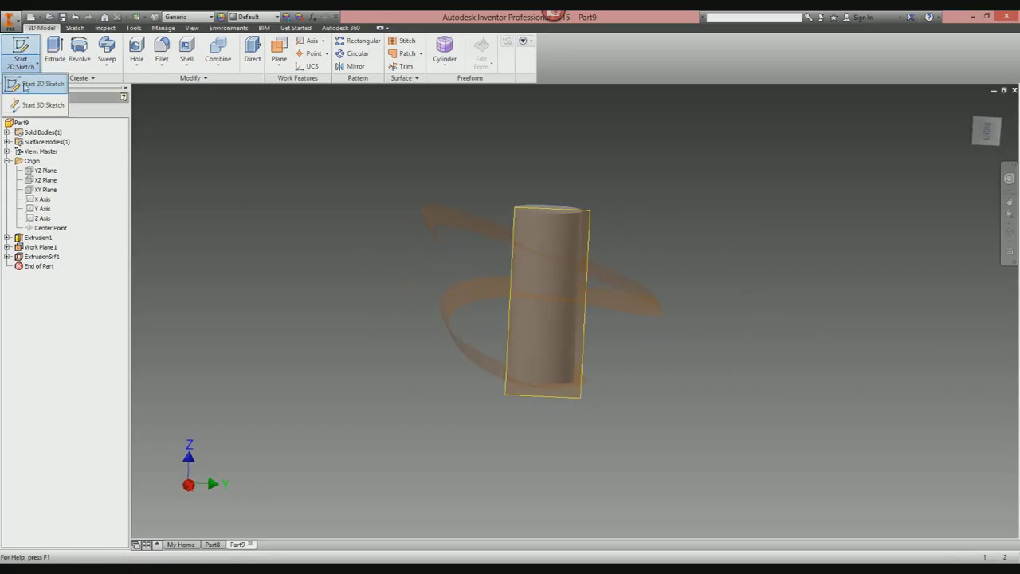
click(24, 89)
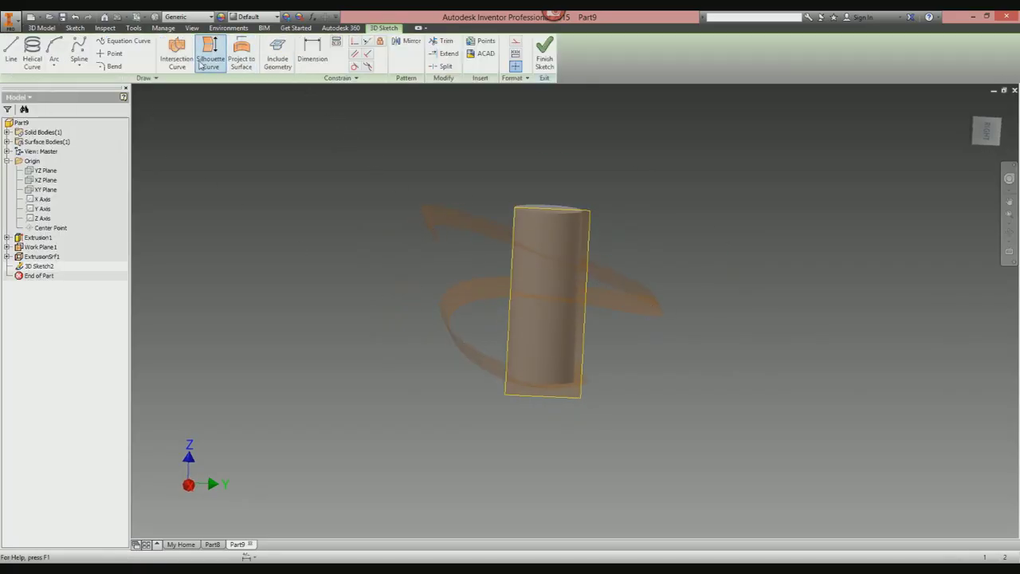
click(179, 62)
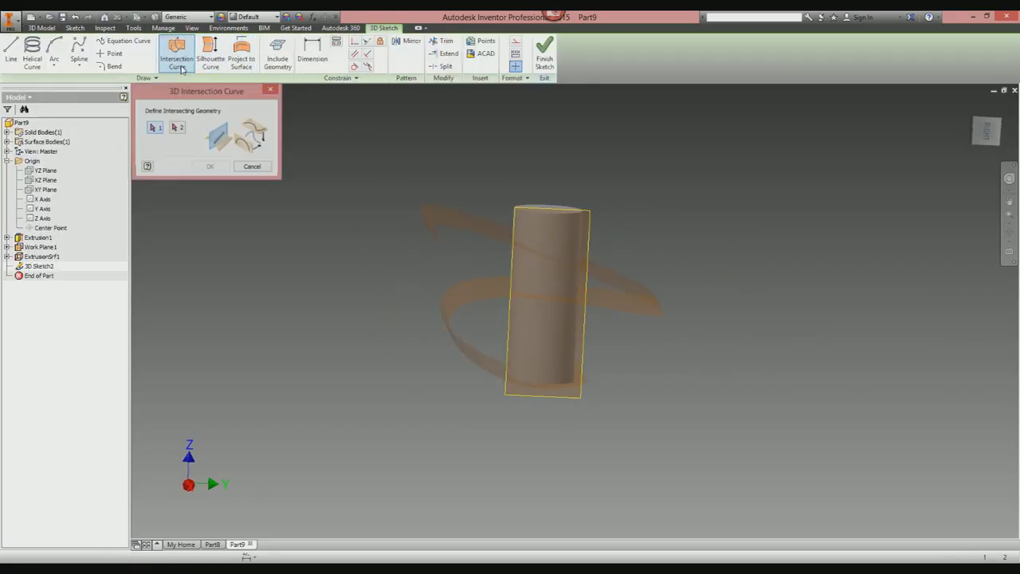
click(560, 230)
click(496, 239)
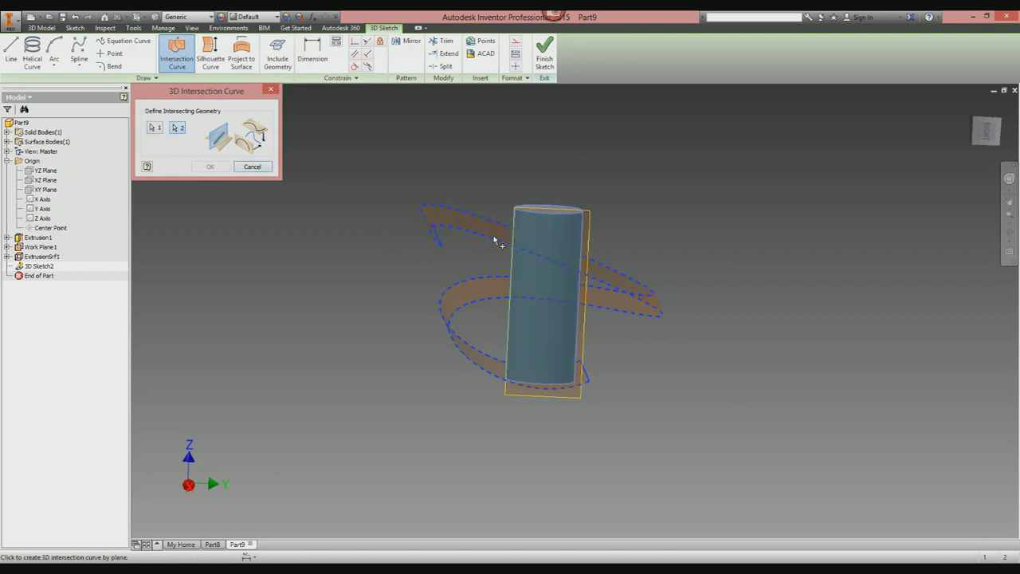
click(220, 167)
scroll(586, 327, down, 3)
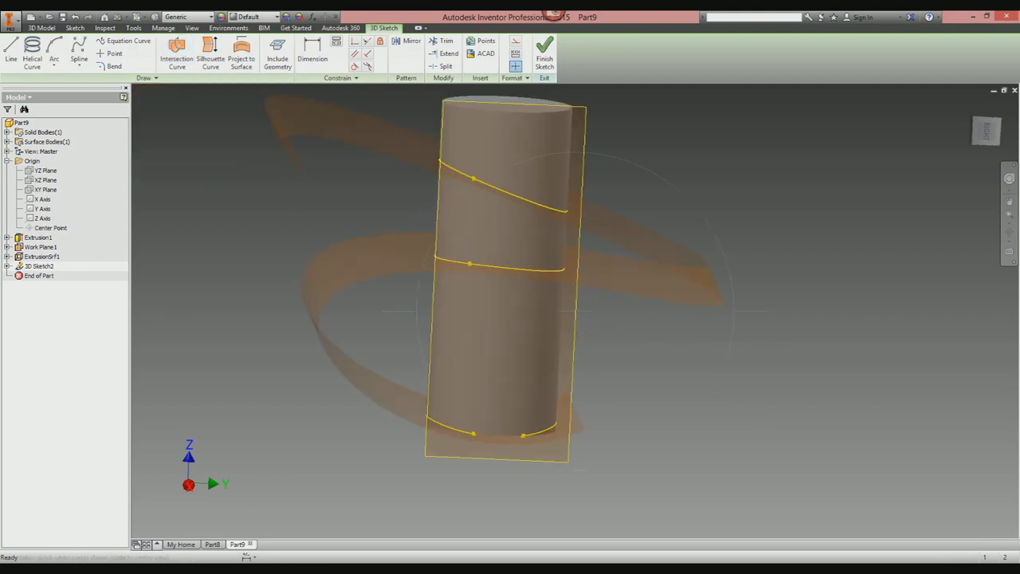
shift+middle_drag(560, 328, 518, 327)
mouse_move(549, 430)
shift+middle_down()
mouse_move(488, 439)
mouse_move(531, 436)
shift+middle_up()
shift+middle_drag(525, 308, 451, 303)
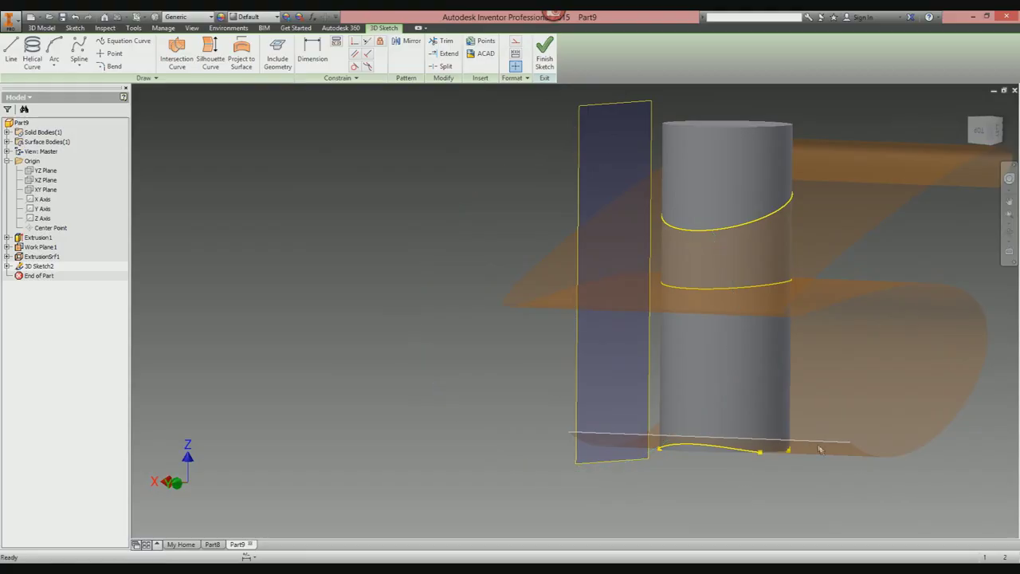
shift+middle_drag(510, 310, 738, 397)
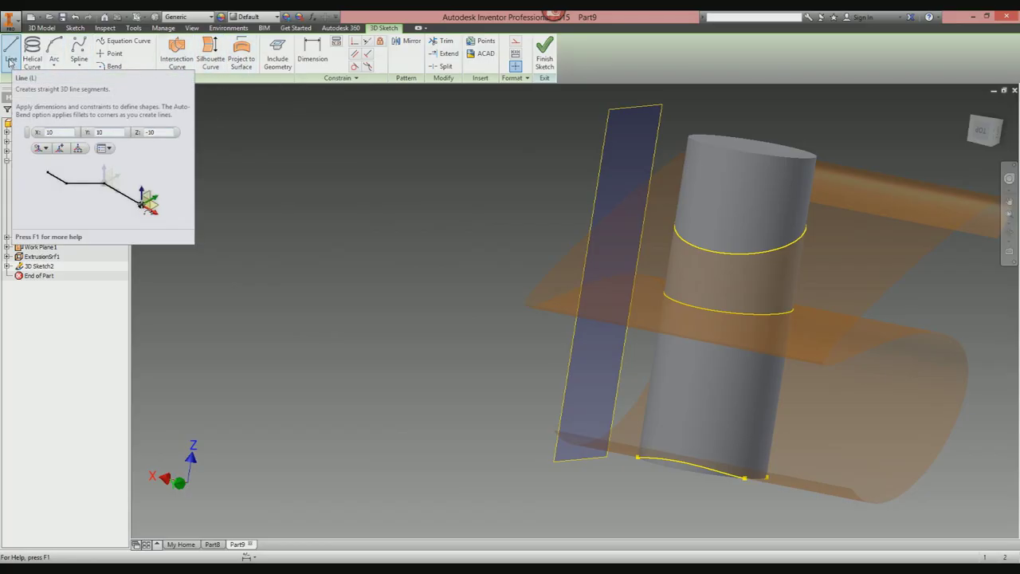
click(32, 54)
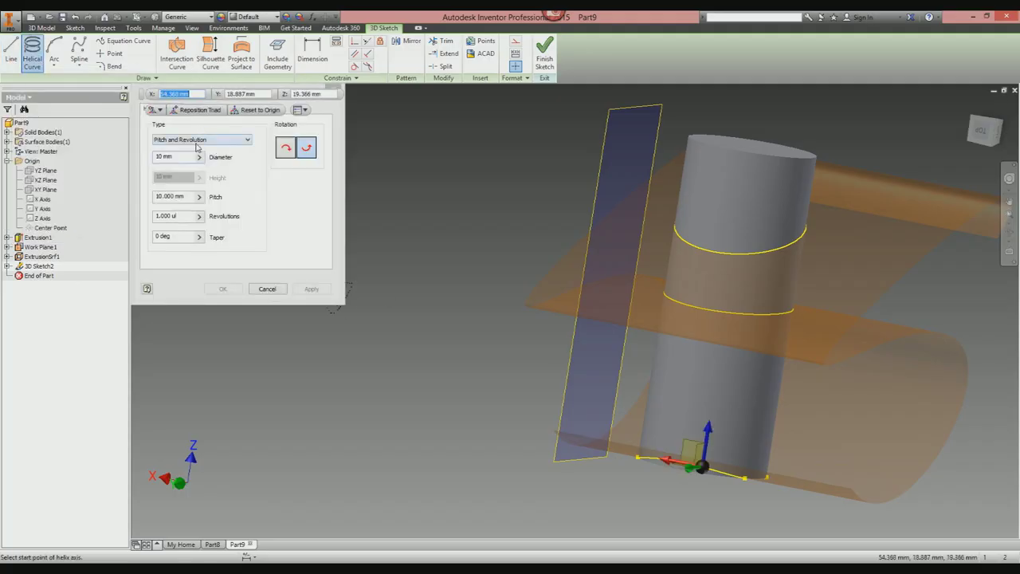
drag(288, 89, 307, 133)
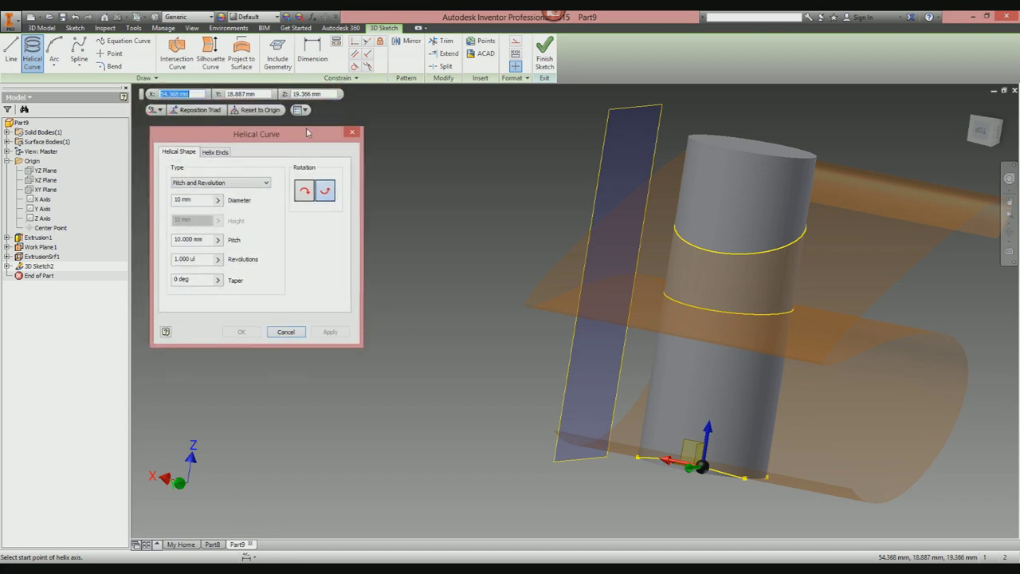
click(300, 330)
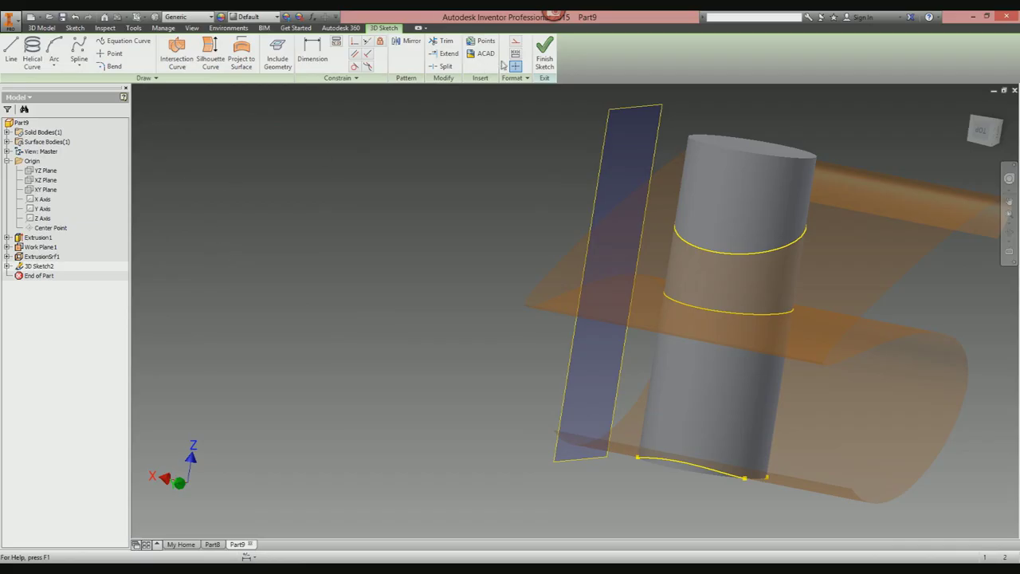
Finish the 3D sketch containing the intersection curves.
click(542, 61)
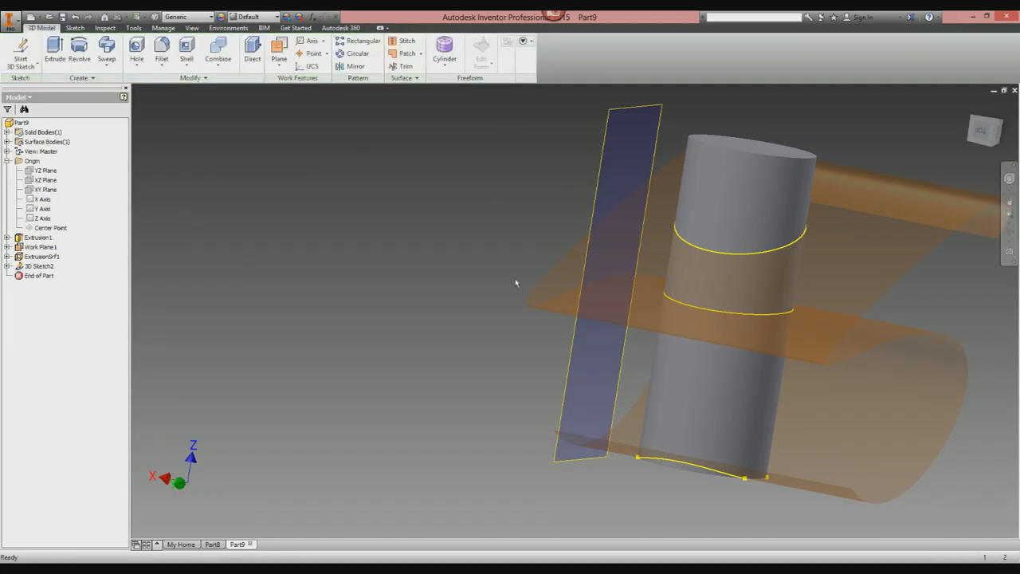
scroll(434, 306, down, 3)
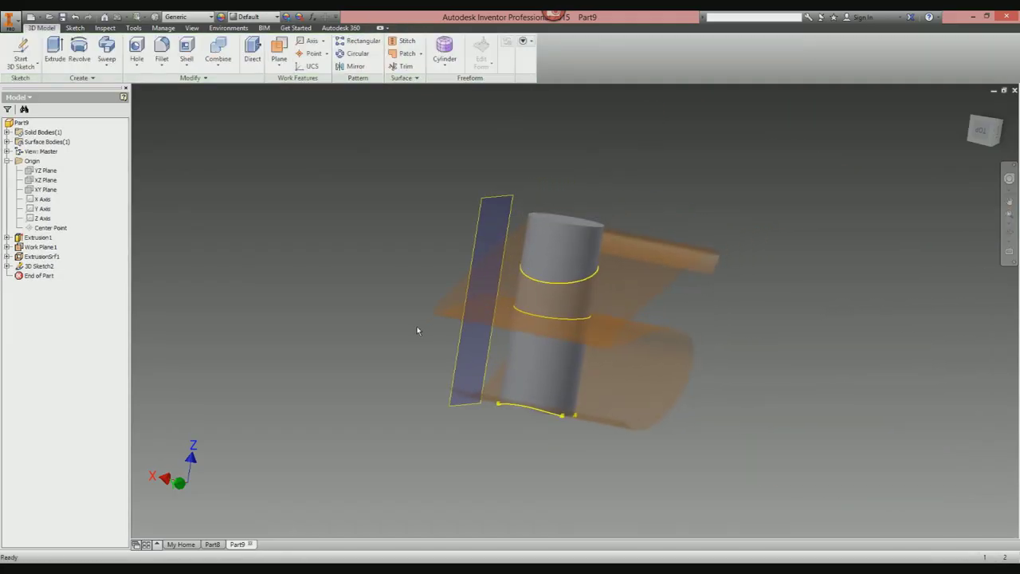